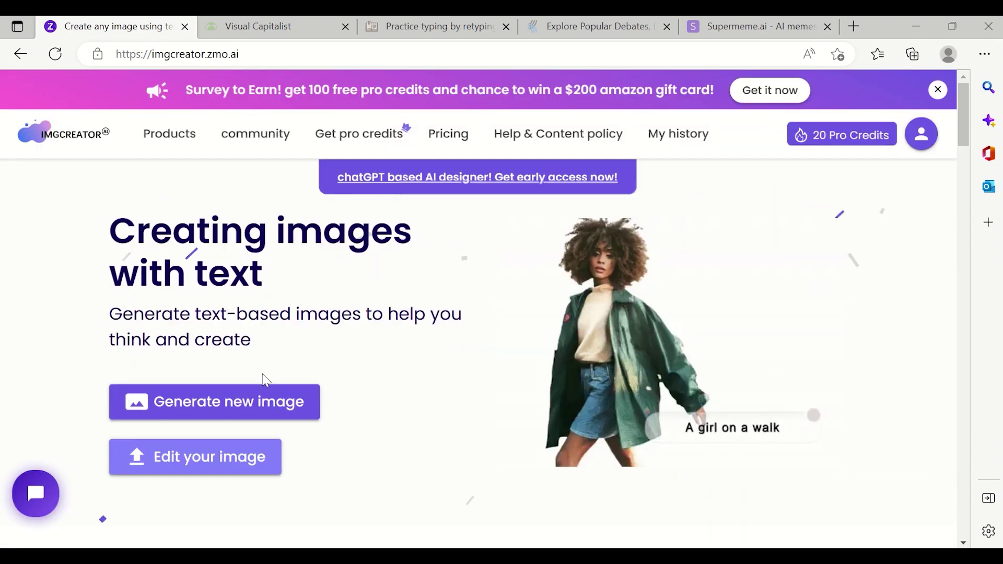
# Step: Open the generator for new images and review its prompt field, category, style and canvas size options
pyautogui.click(256, 410)
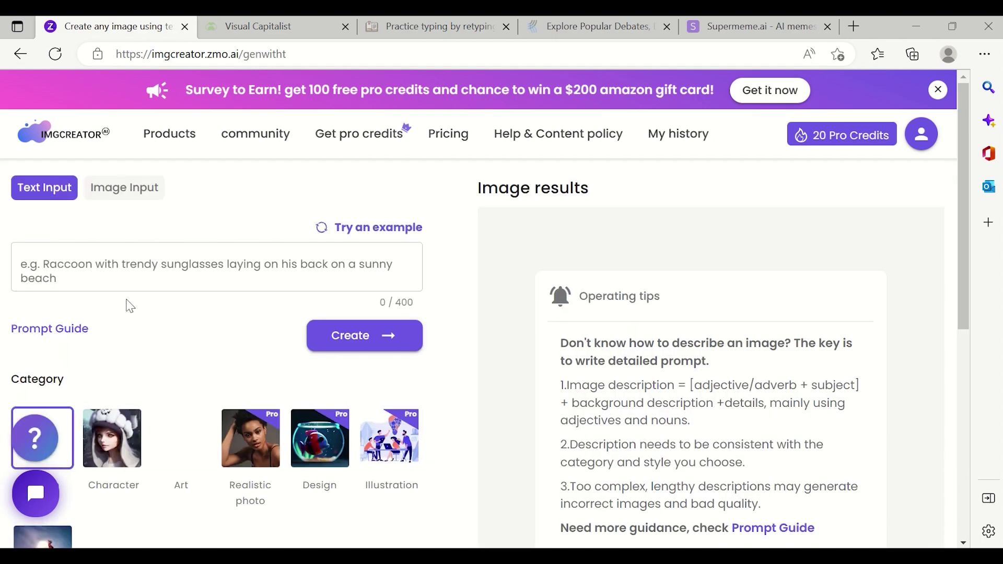
pyautogui.click(88, 264)
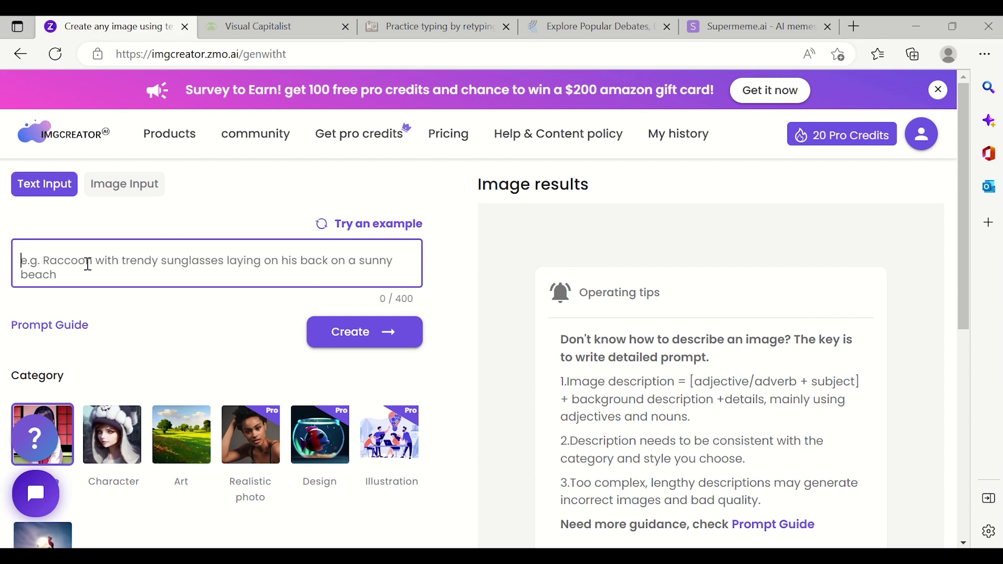
pyautogui.scroll(-3, 123, 365)
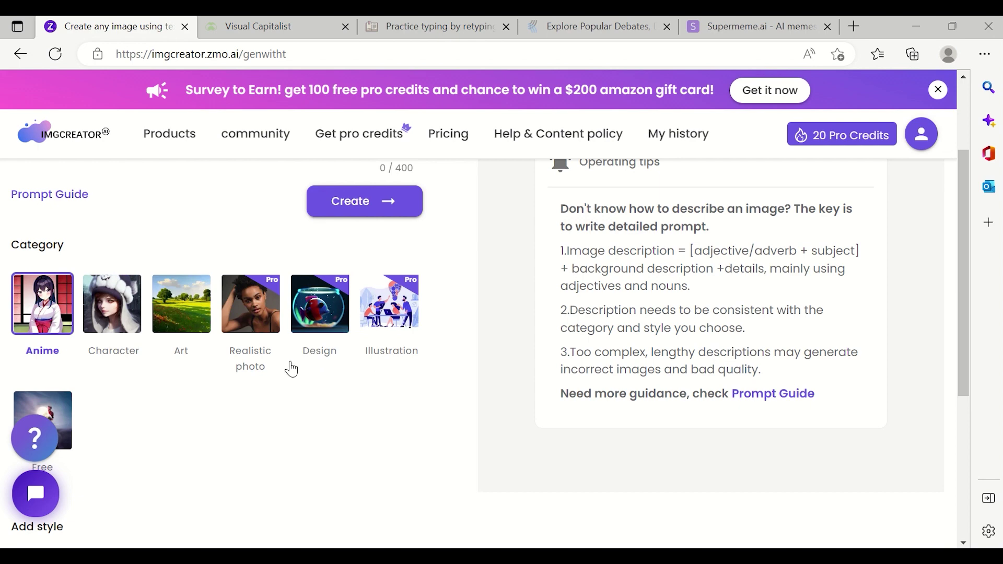
pyautogui.scroll(-5, 148, 391)
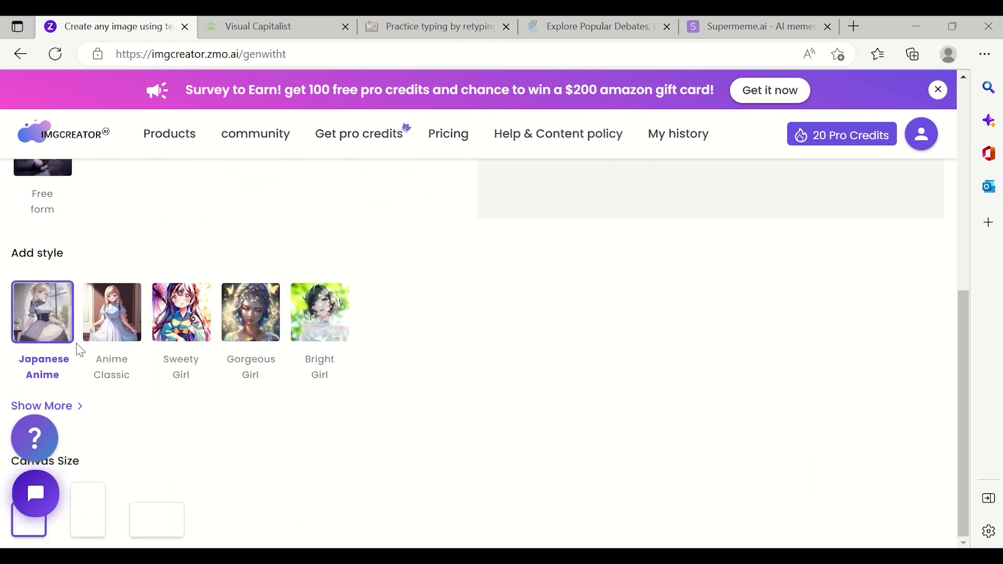
pyautogui.scroll(4, 93, 273)
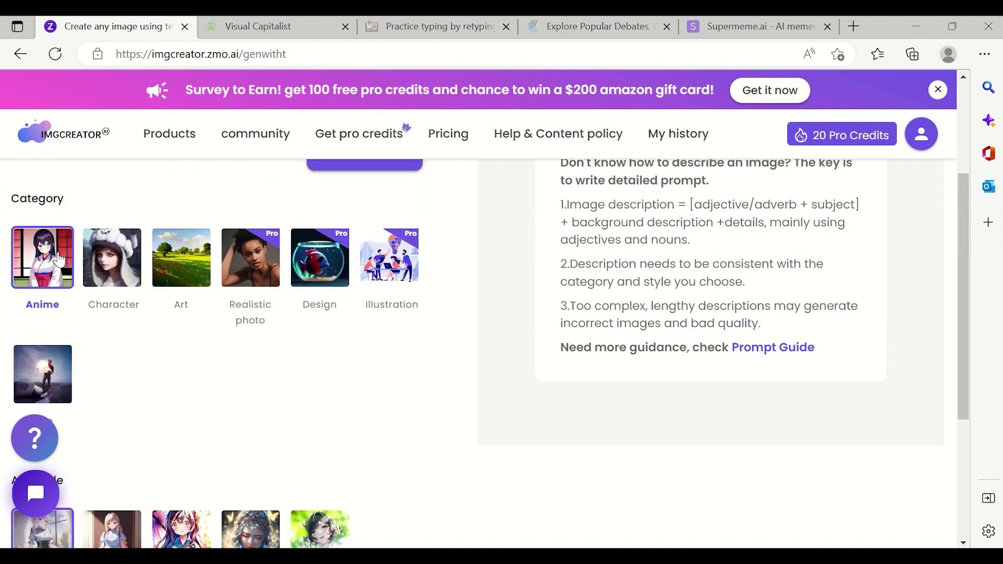
pyautogui.scroll(-2, 134, 407)
pyautogui.scroll(-2, 134, 407)
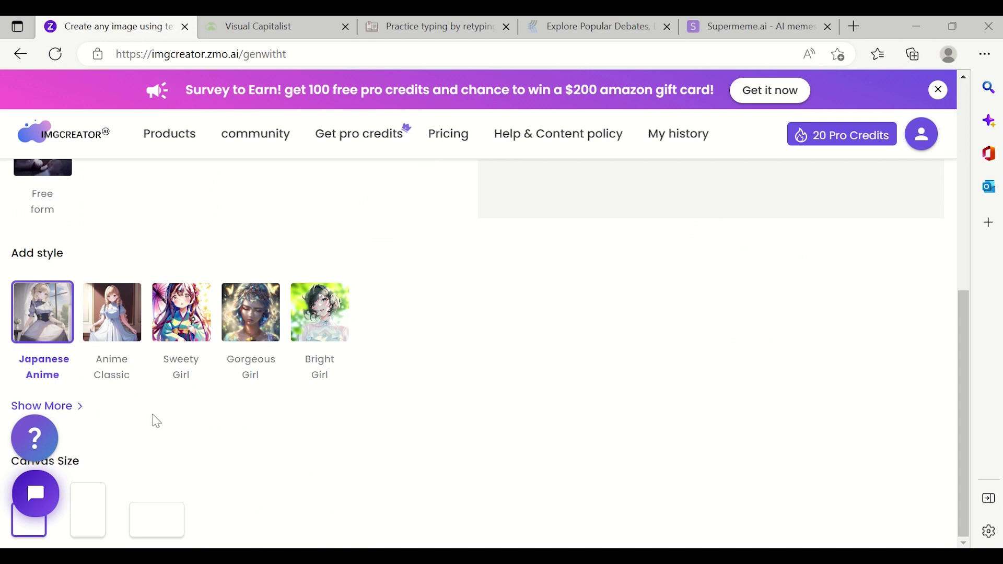
pyautogui.scroll(8, 156, 421)
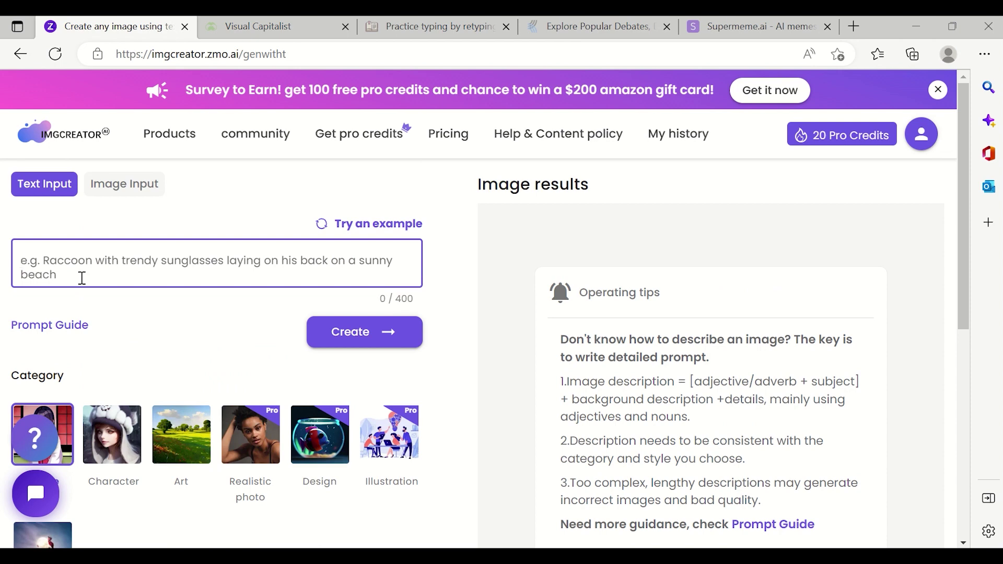
# Step: Generate images from the text prompt "baby sitting on a bench in a garden" in the Anime category
pyautogui.write('bab')
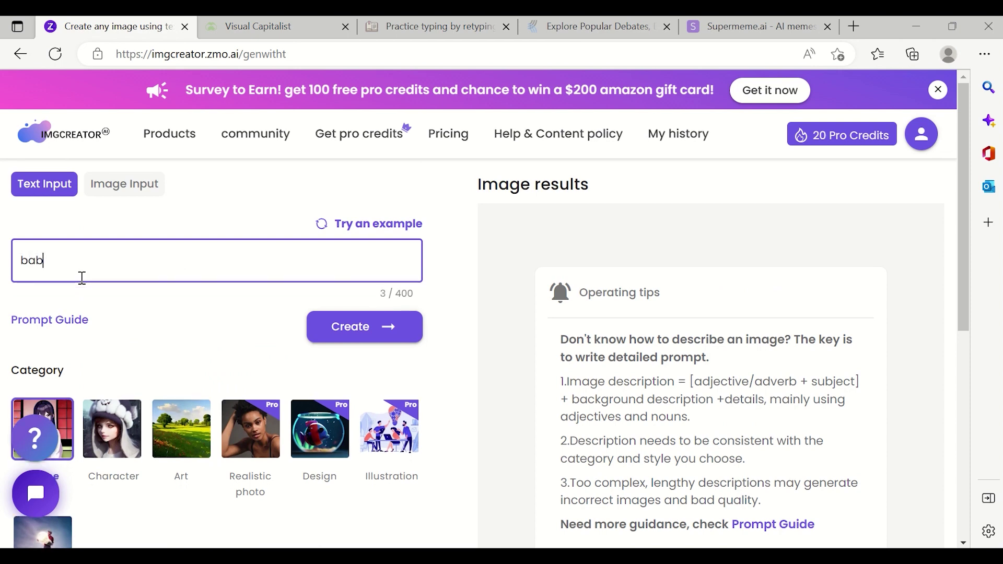
pyautogui.write('y sitting on a bench i')
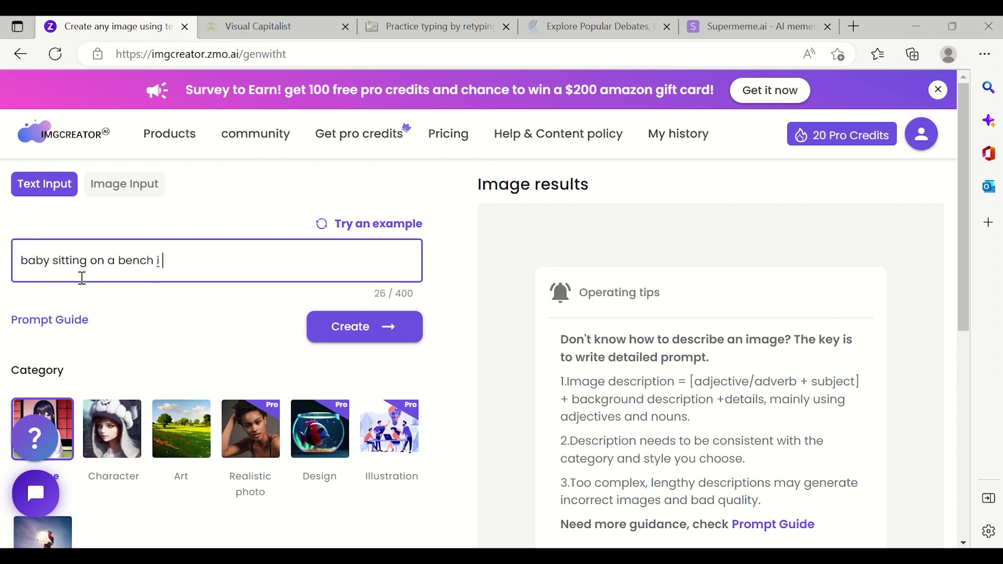
pyautogui.press('BackSpace')
pyautogui.write('n a garden')
pyautogui.click(349, 335)
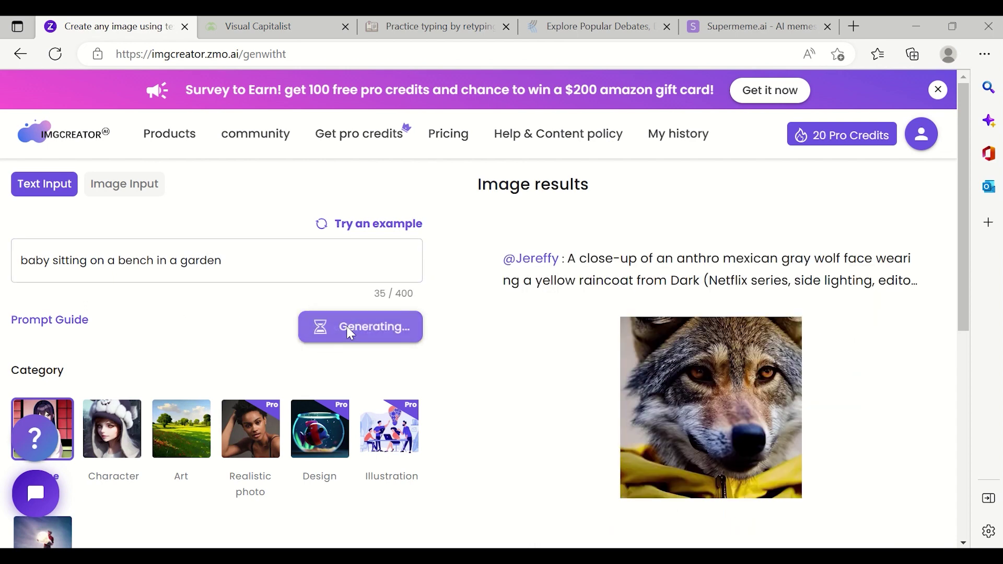
# Step: Examine the generated anime images and display the second result in the large preview
pyautogui.scroll(-1, 442, 324)
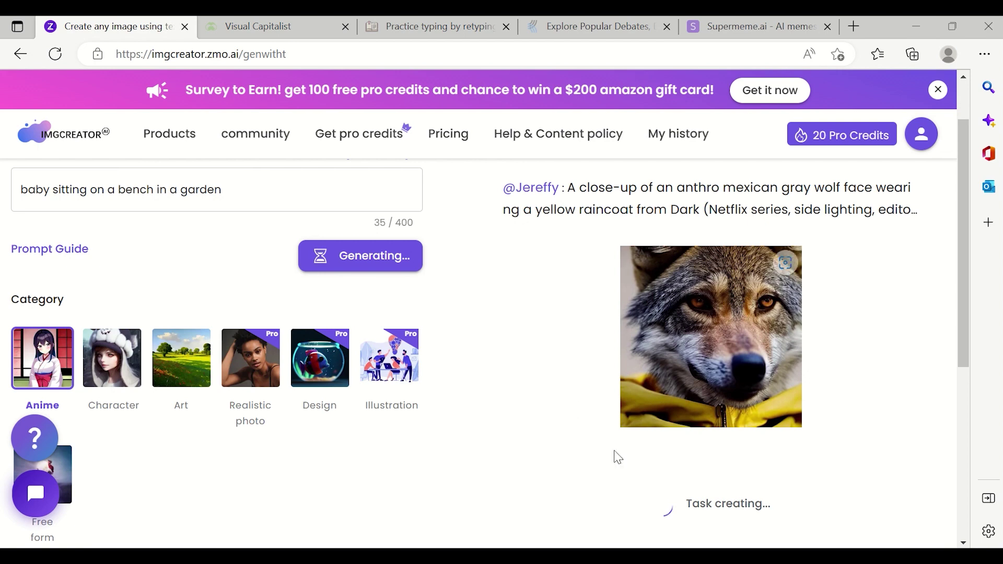
pyautogui.scroll(-1, 567, 454)
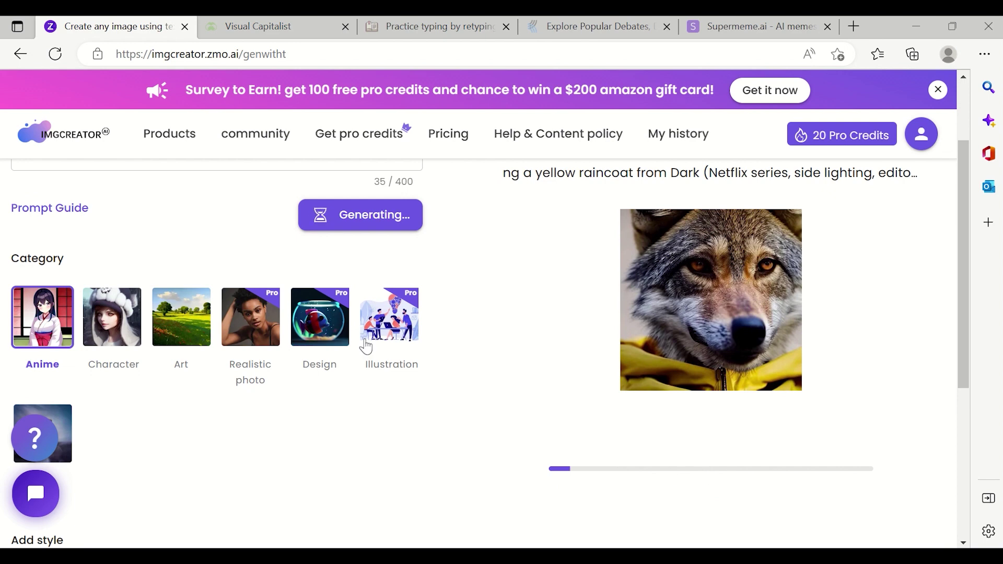
pyautogui.scroll(3, 150, 352)
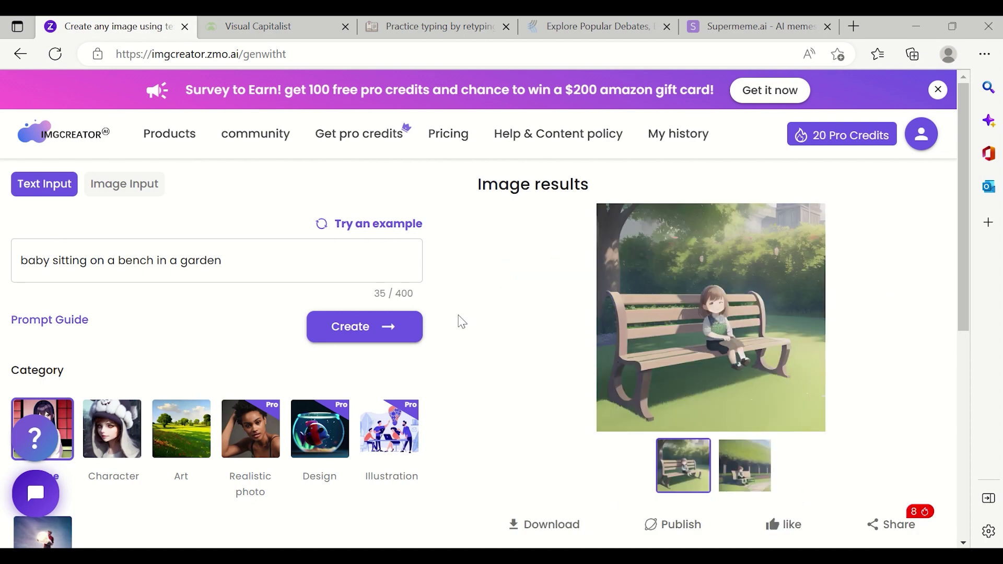
pyautogui.scroll(-1, 631, 343)
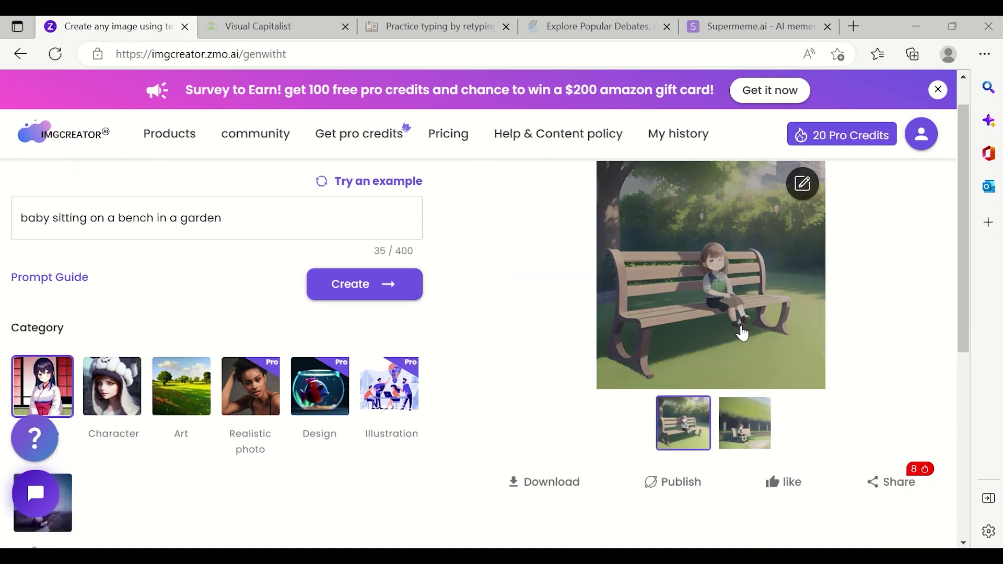
pyautogui.scroll(-2, 77, 333)
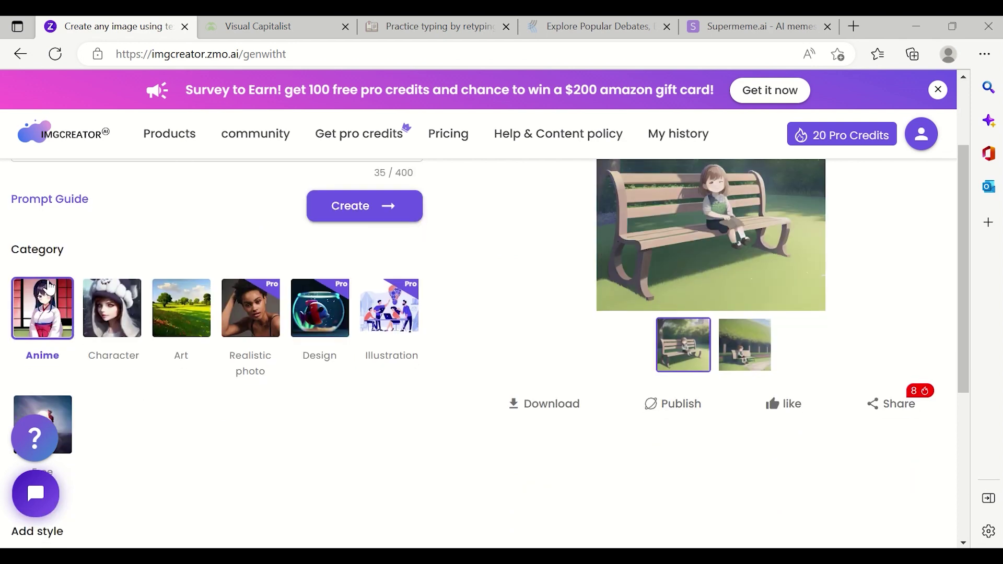
pyautogui.scroll(2, 577, 314)
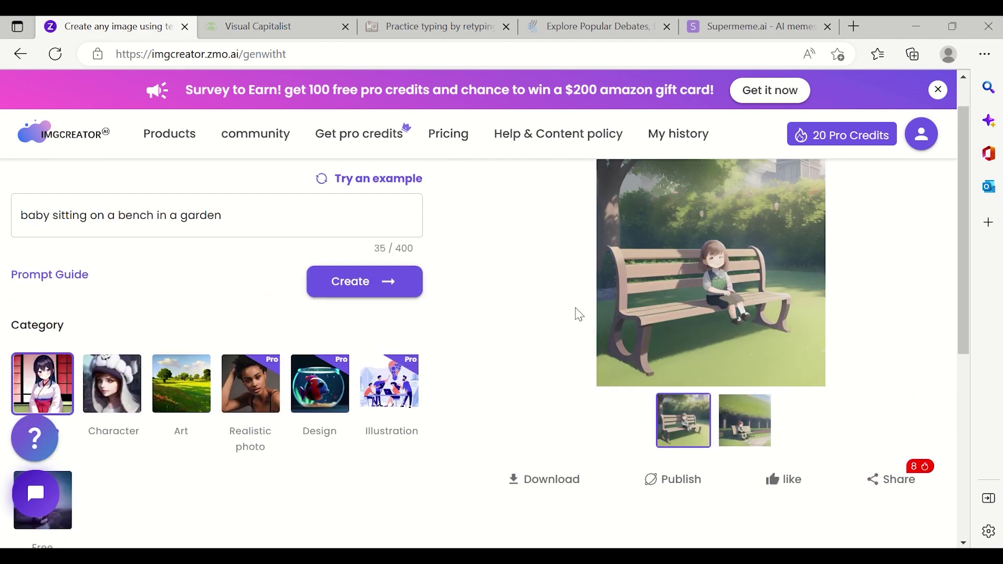
pyautogui.scroll(1, 735, 314)
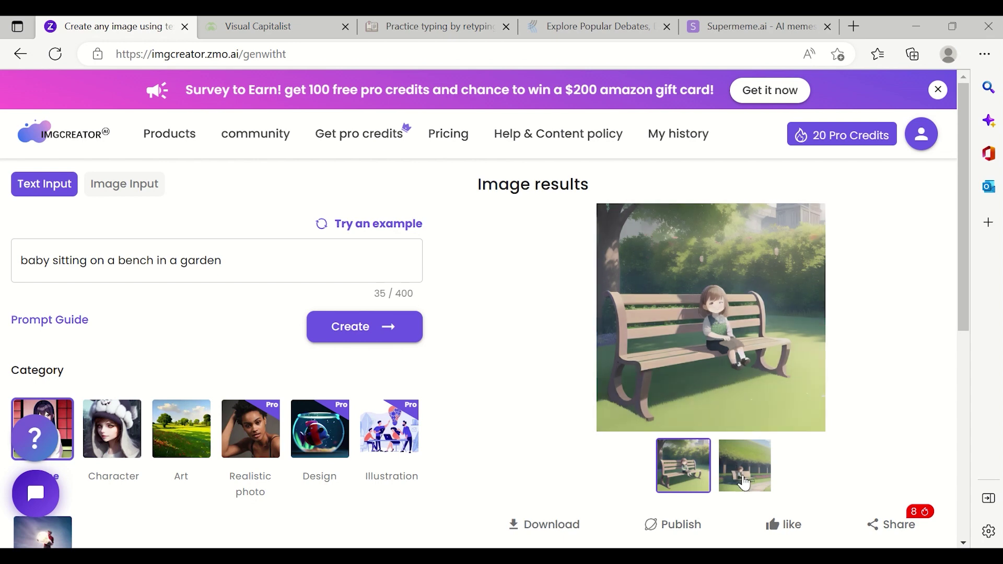
pyautogui.click(737, 473)
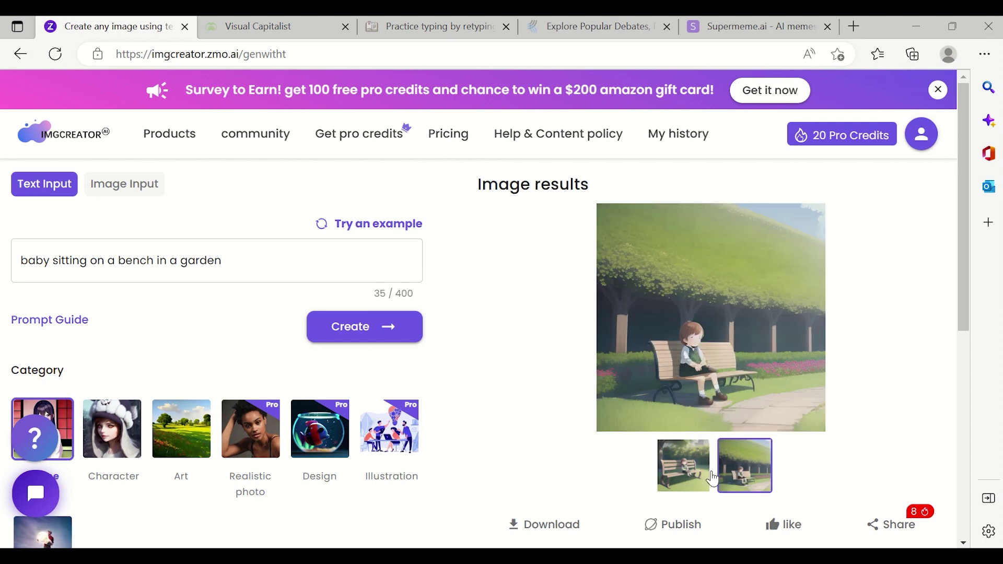
# Step: Change the category to Art and generate images again from the same prompt
pyautogui.scroll(-1, 118, 395)
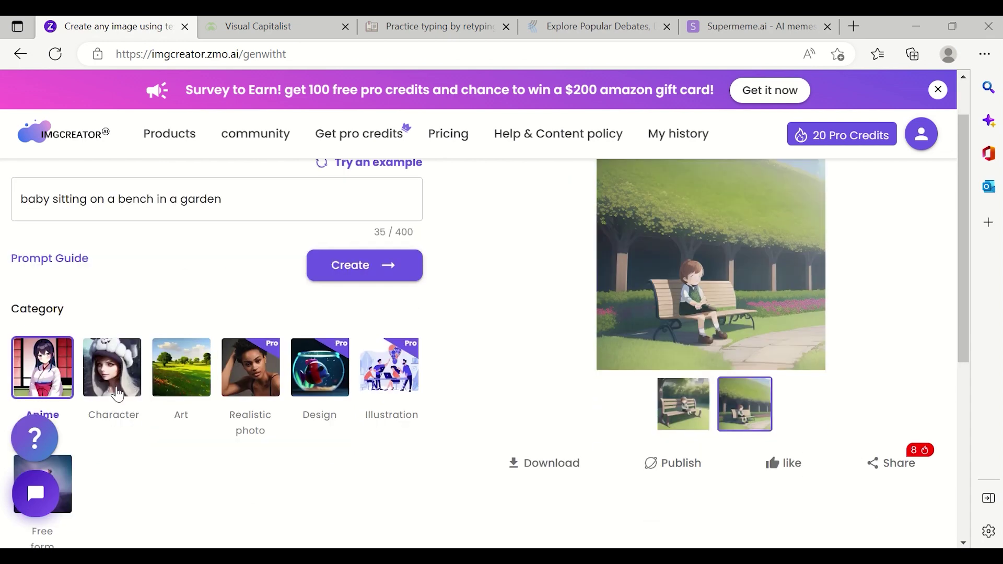
pyautogui.click(189, 385)
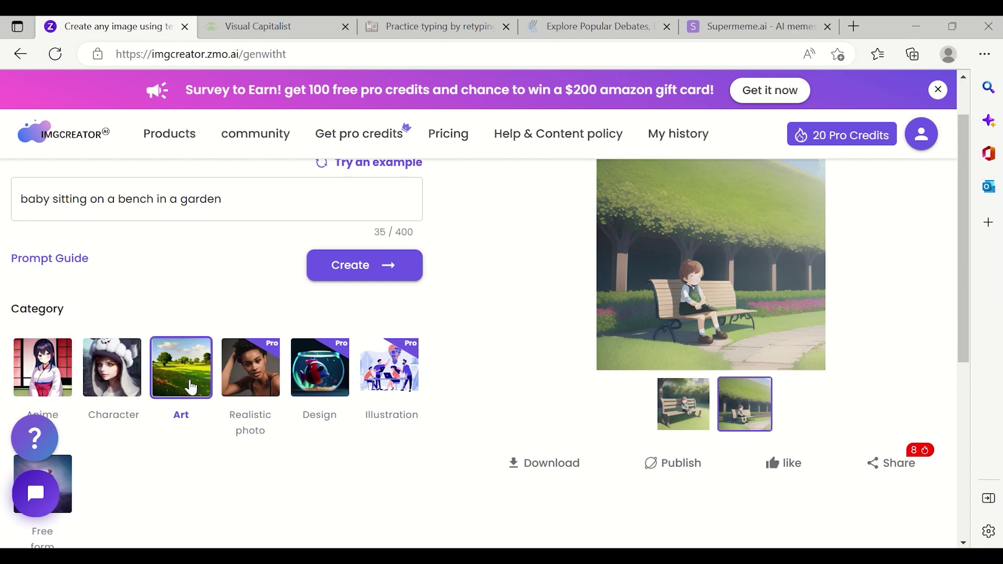
pyautogui.click(350, 278)
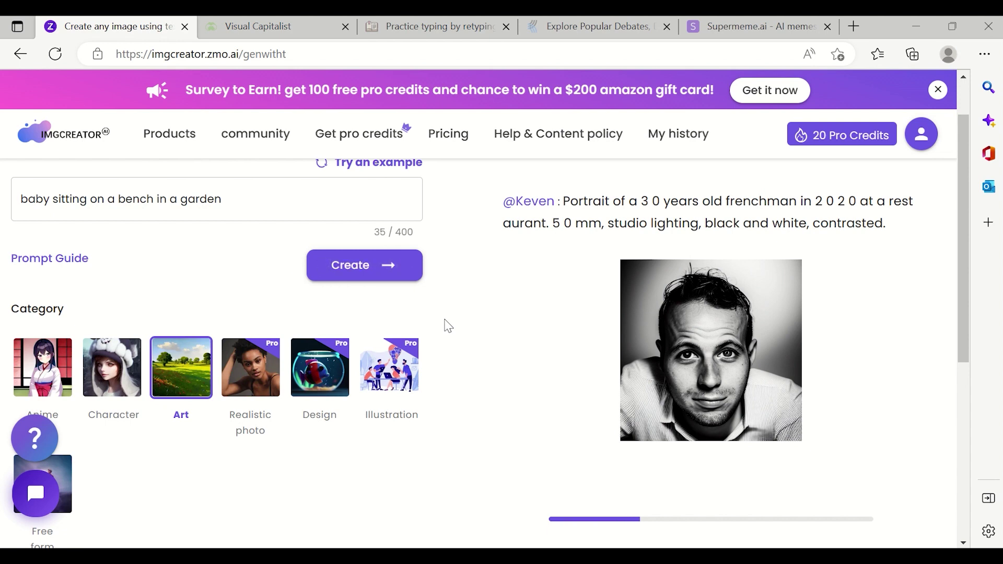
# Step: Examine the generated Art images and enlarge the second variant in the results preview
pyautogui.scroll(-2, 448, 325)
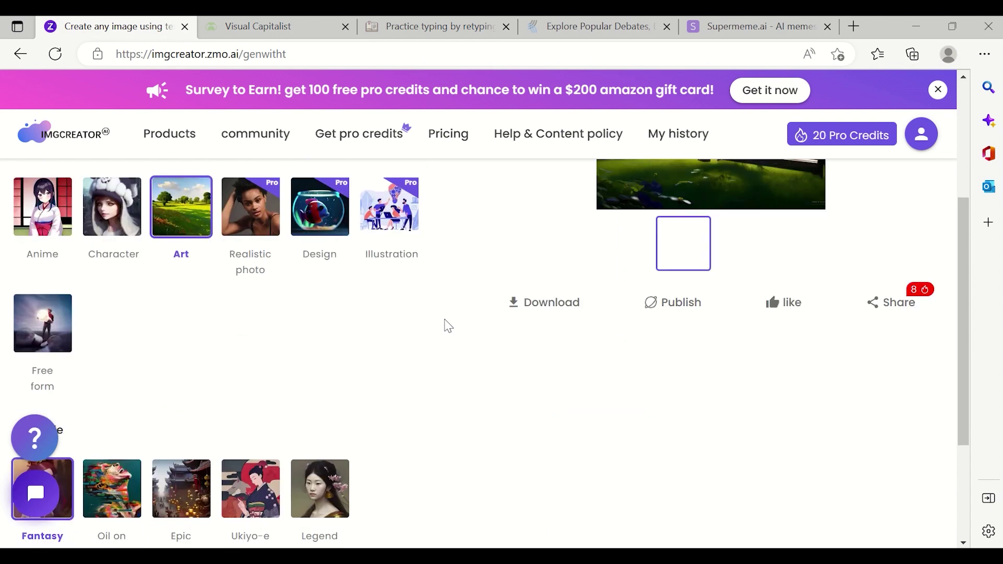
pyautogui.scroll(3, 448, 325)
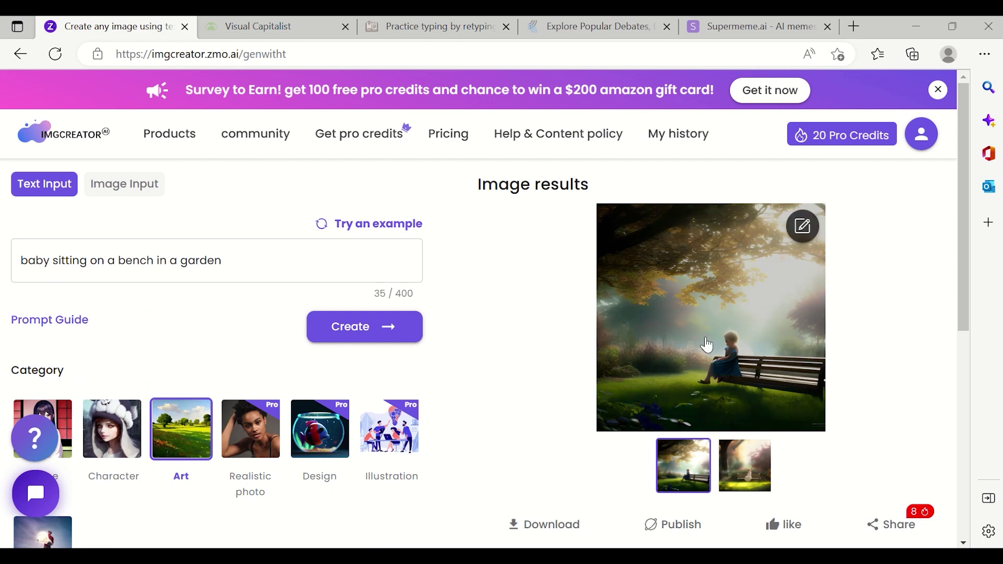
pyautogui.click(740, 468)
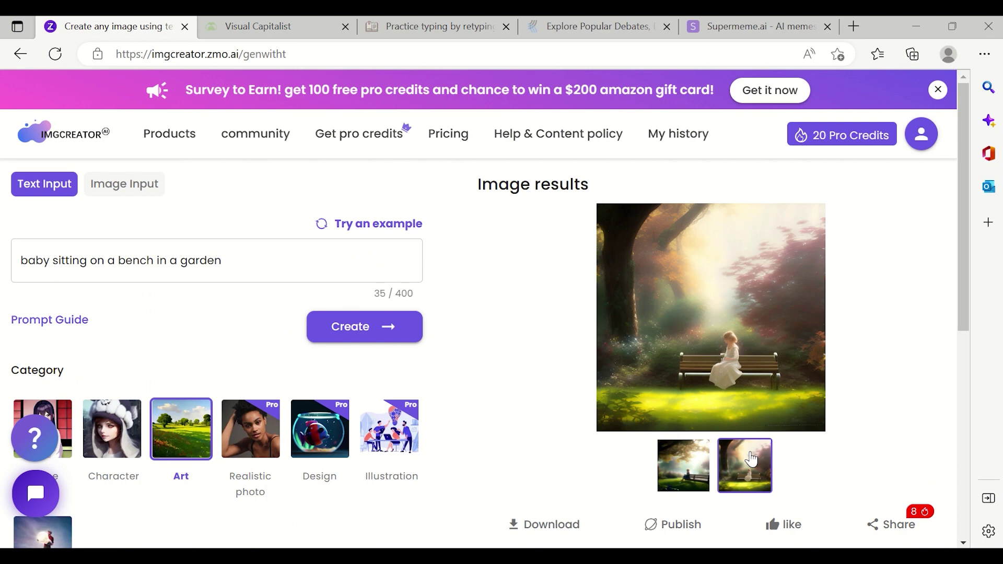
pyautogui.scroll(-2, 752, 460)
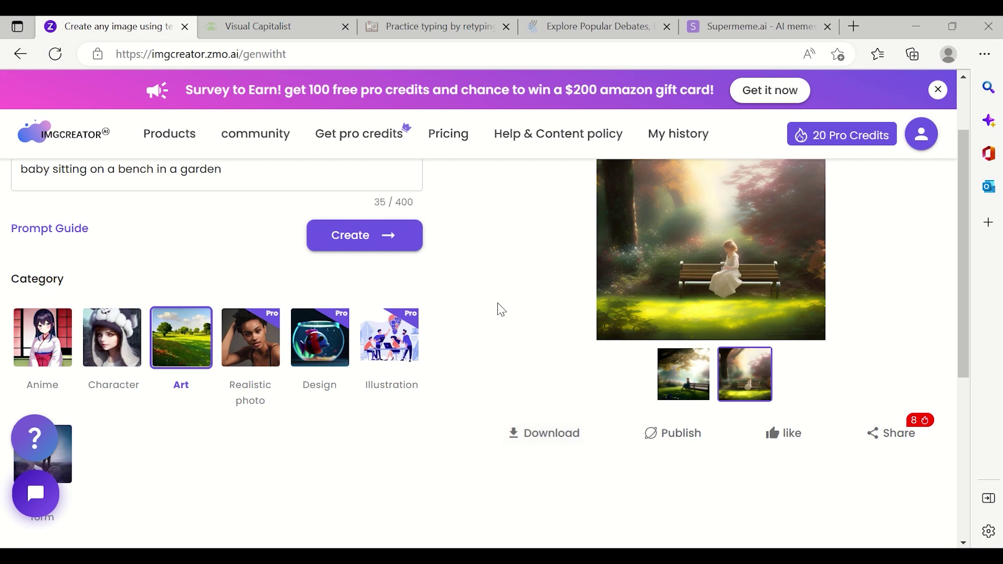
pyautogui.scroll(2, 500, 309)
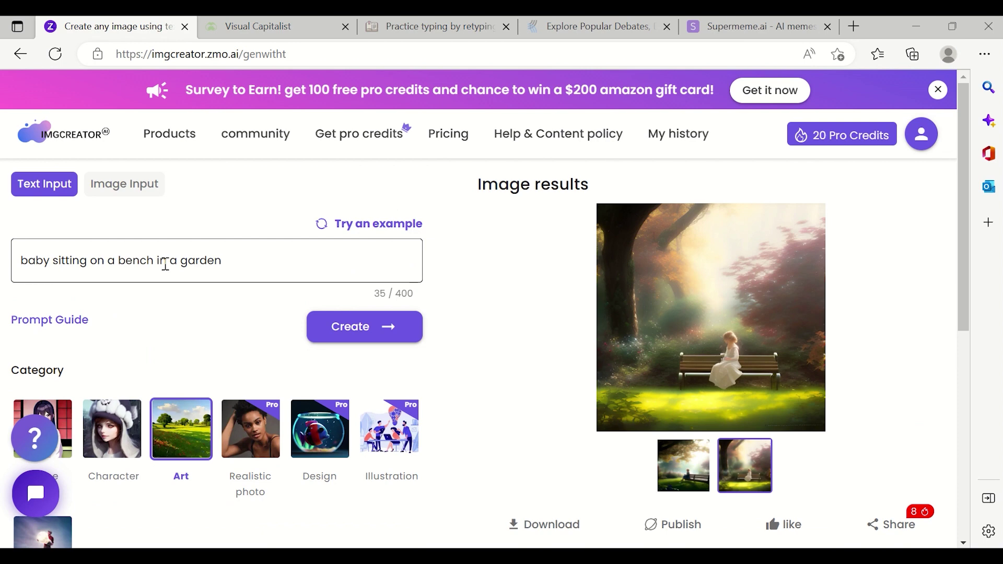
# Step: Switch the generator to image input and review its upload area, reference strength and style options
pyautogui.click(132, 189)
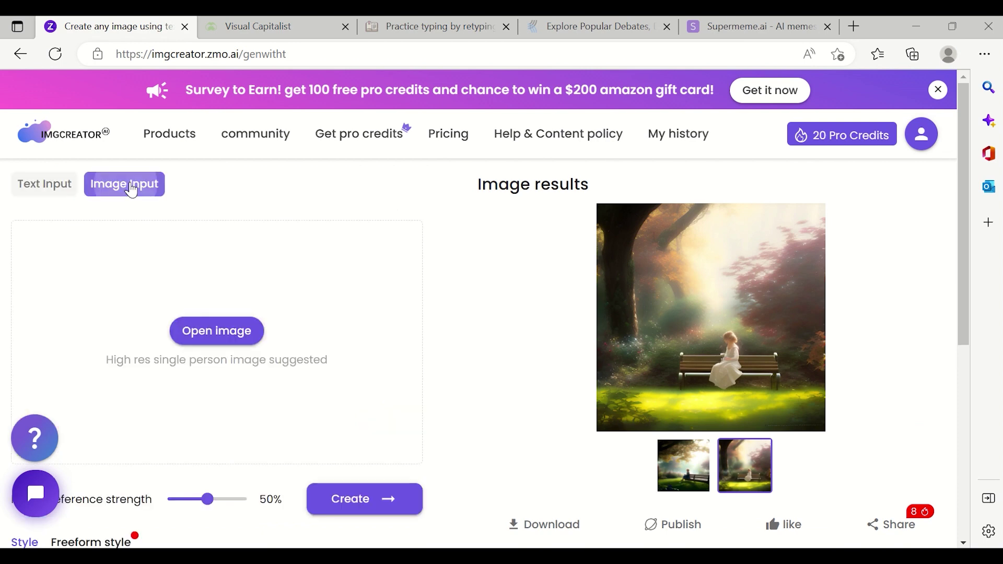
pyautogui.scroll(-1, 226, 347)
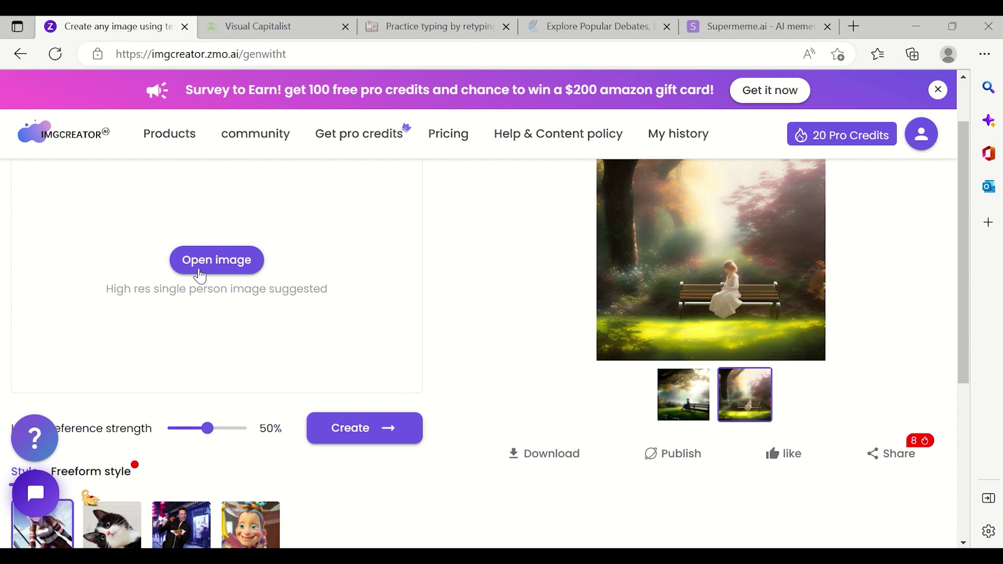
pyautogui.scroll(-2, 270, 308)
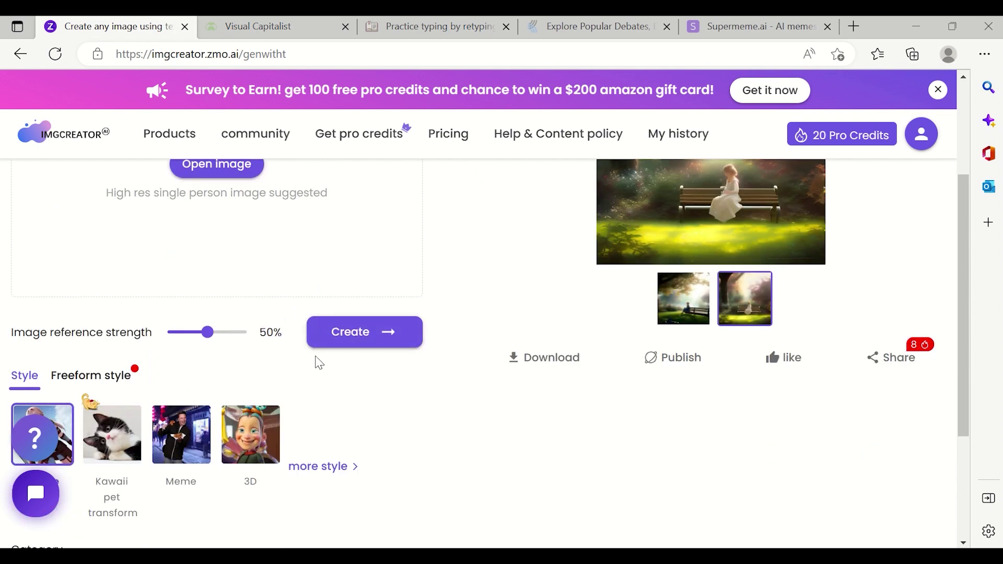
pyautogui.scroll(3, 319, 362)
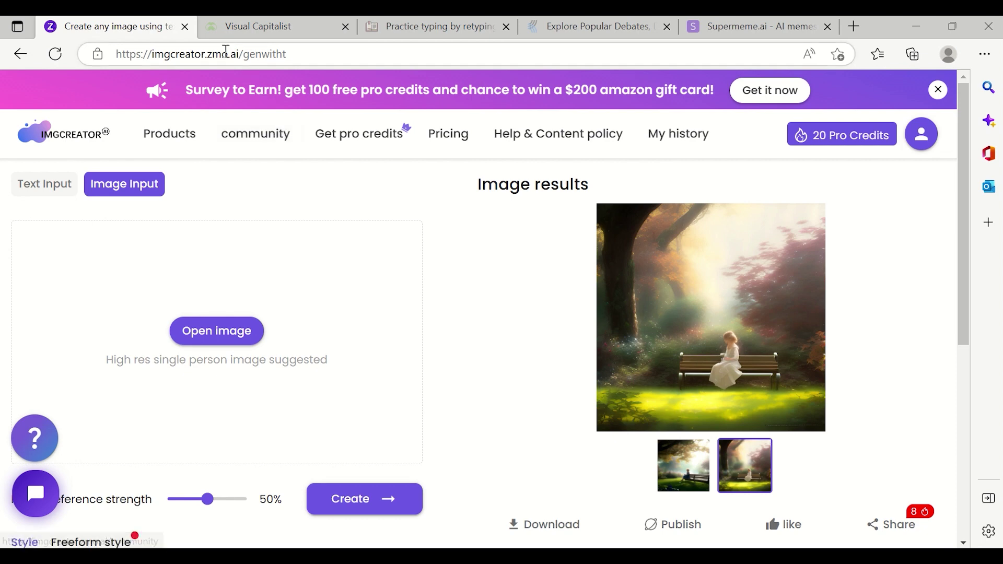
# Step: Switch to the Visual Capitalist site and browse its Energy and Healthcare previews and the homepage articles
pyautogui.click(248, 32)
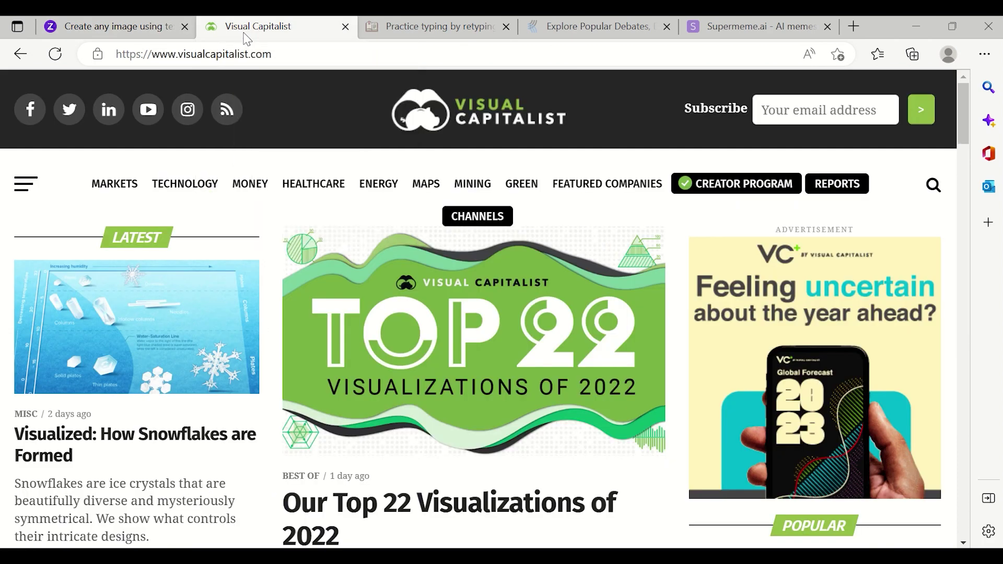
pyautogui.moveTo(379, 184)
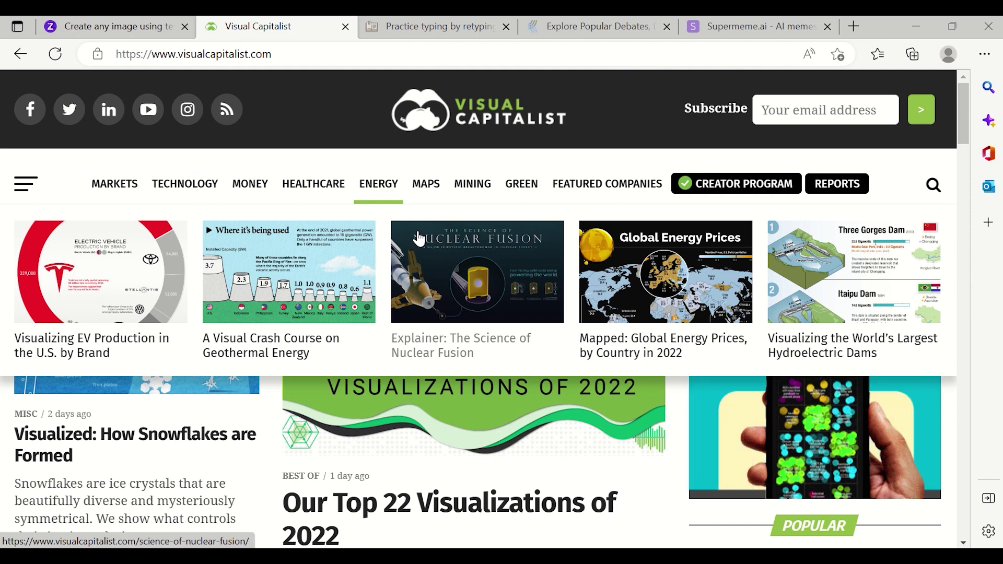
pyautogui.moveTo(330, 203)
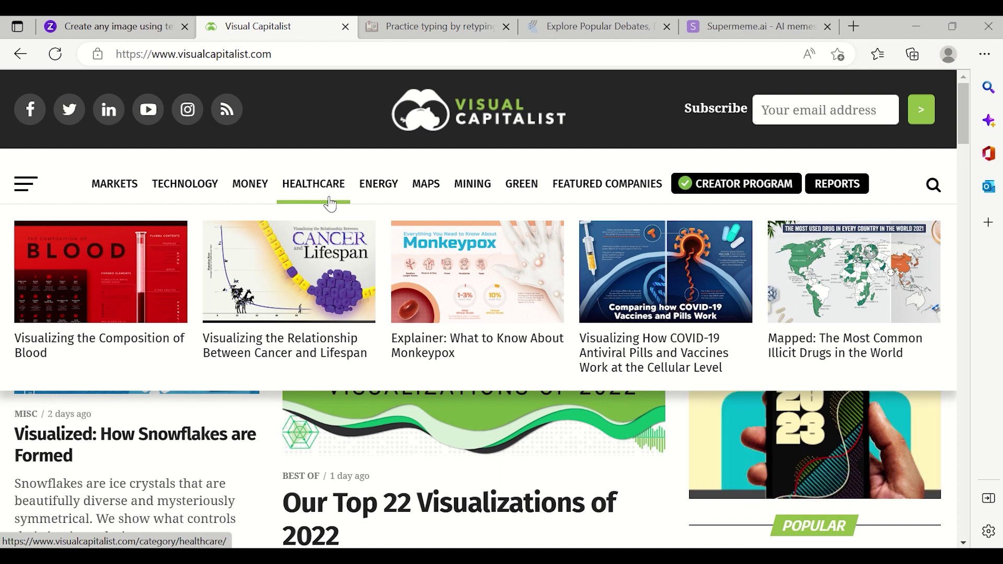
pyautogui.scroll(-10, 340, 433)
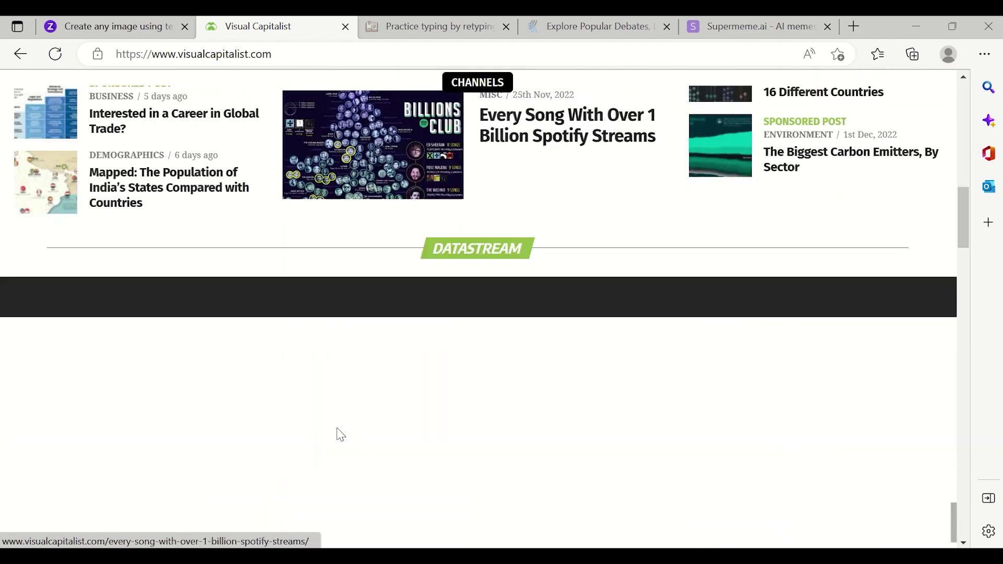
pyautogui.scroll(-10, 340, 434)
pyautogui.scroll(8, 338, 261)
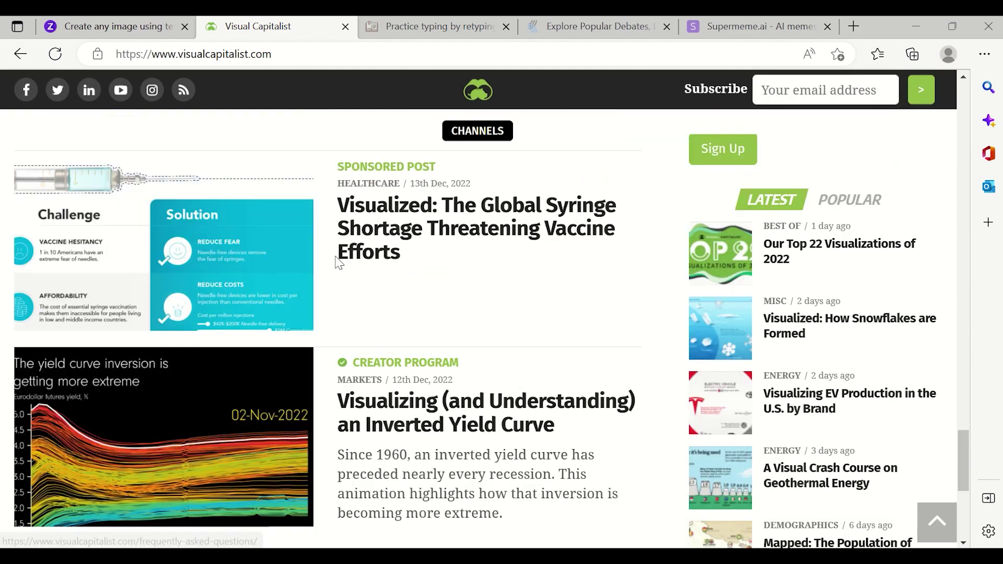
# Step: Open the article "The Future Value of Disruptive Materials" from the homepage and examine its market value chart
pyautogui.scroll(10, 338, 261)
pyautogui.scroll(-2, 339, 261)
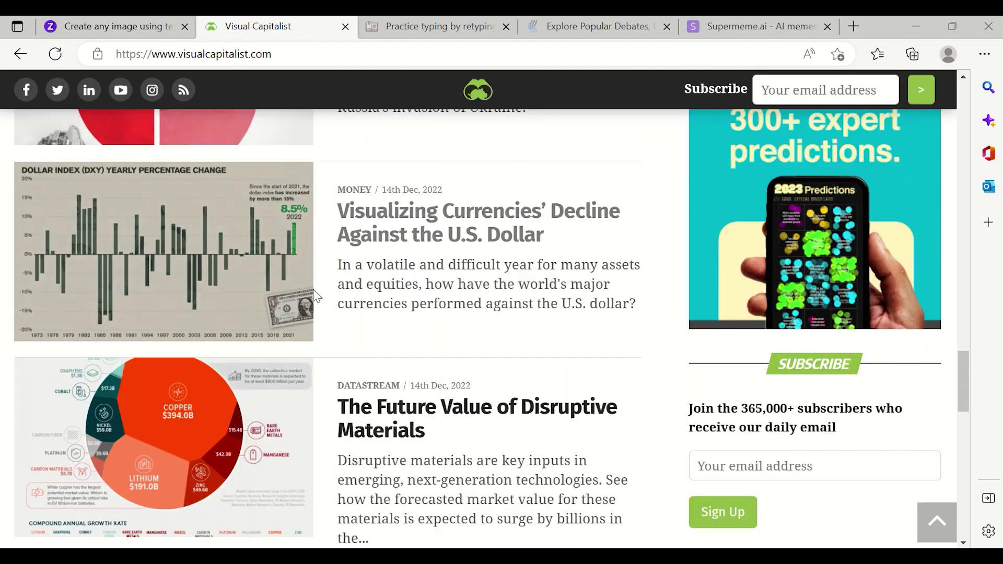
pyautogui.click(393, 441)
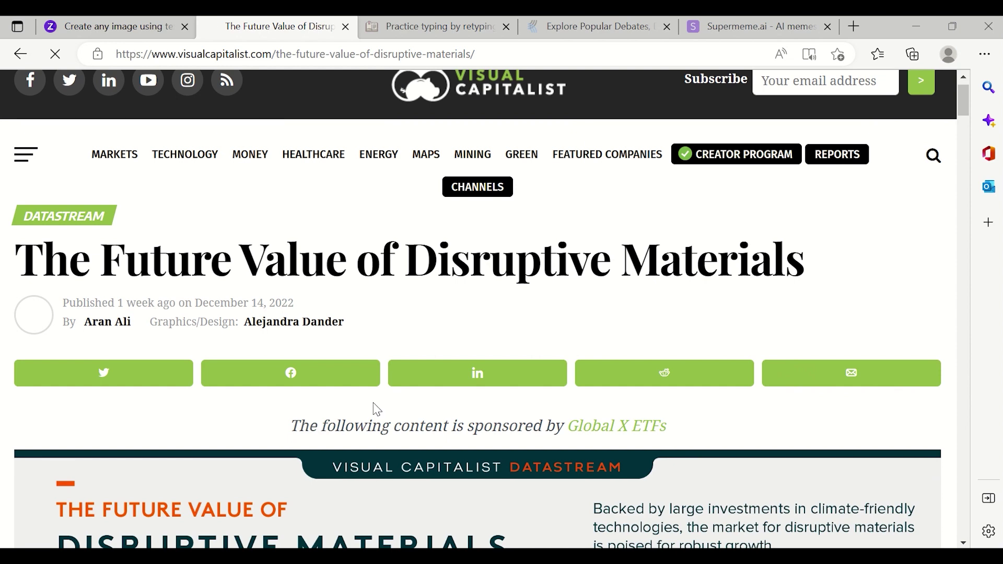
pyautogui.scroll(-6, 374, 407)
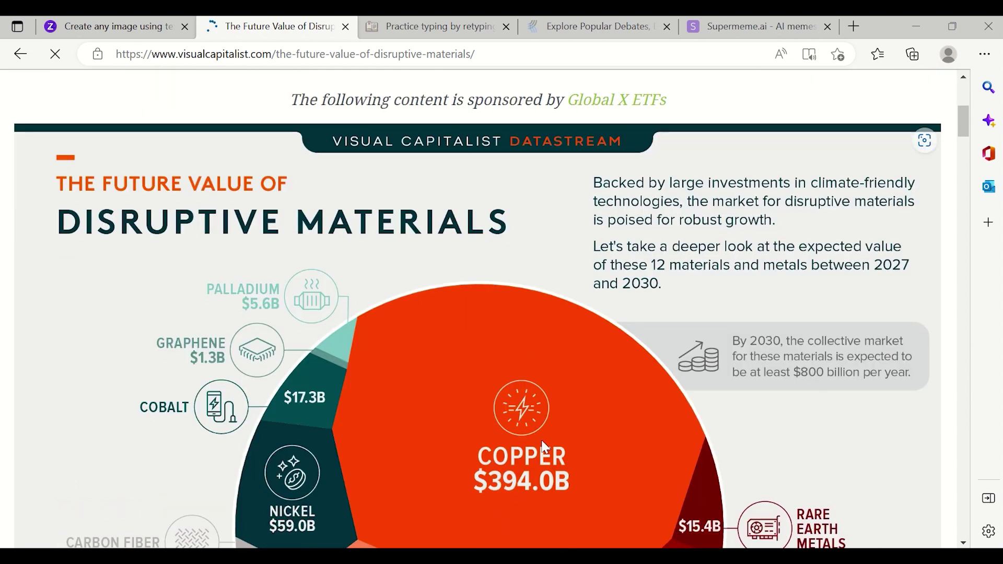
pyautogui.scroll(-5, 543, 442)
pyautogui.scroll(1, 582, 302)
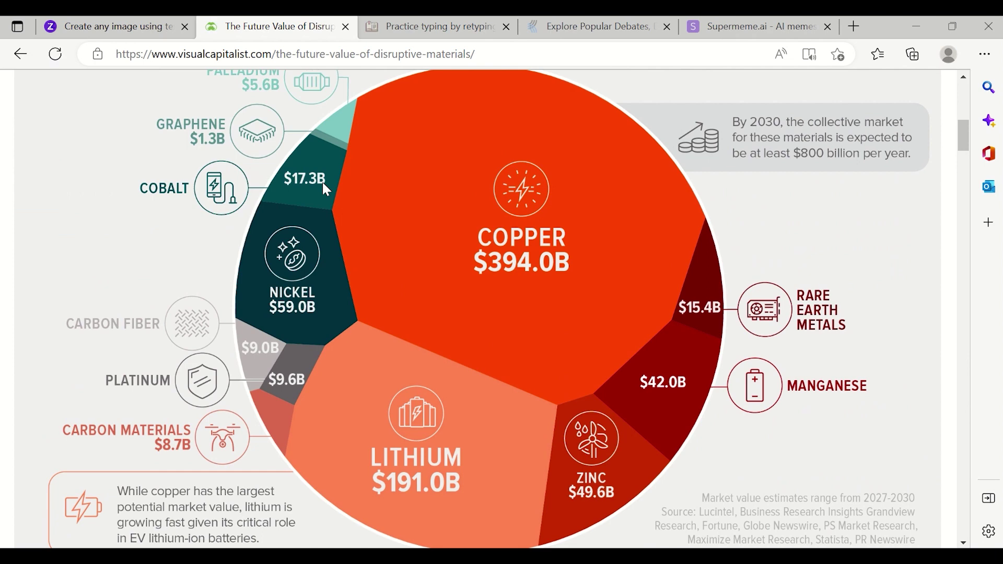
pyautogui.scroll(3, 325, 189)
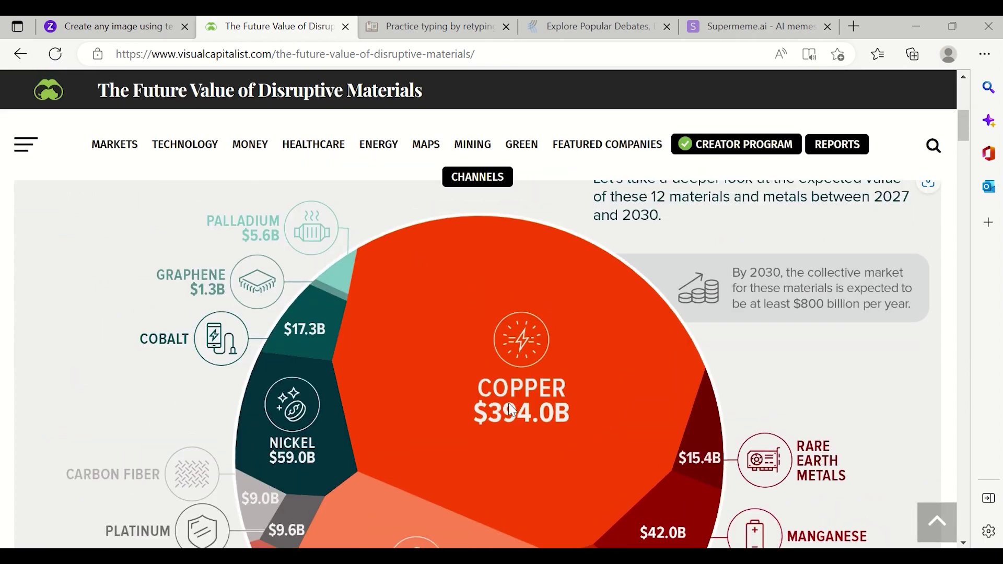
pyautogui.scroll(2, 504, 425)
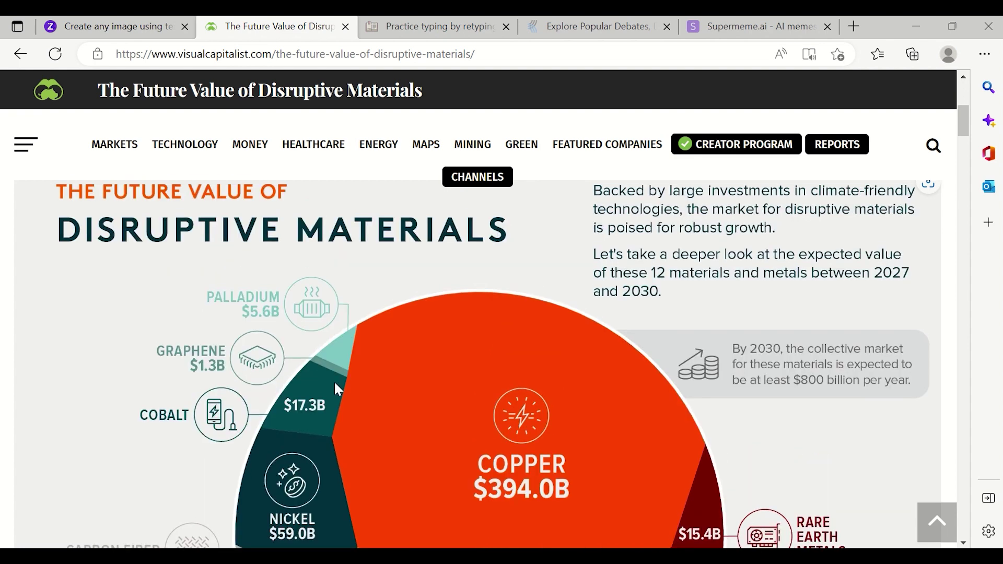
# Step: Compare the materials' market shares in the chart with the compound annual growth rates in the infographic
pyautogui.rightClick(500, 470)
pyautogui.click(331, 361)
pyautogui.scroll(-6, 328, 446)
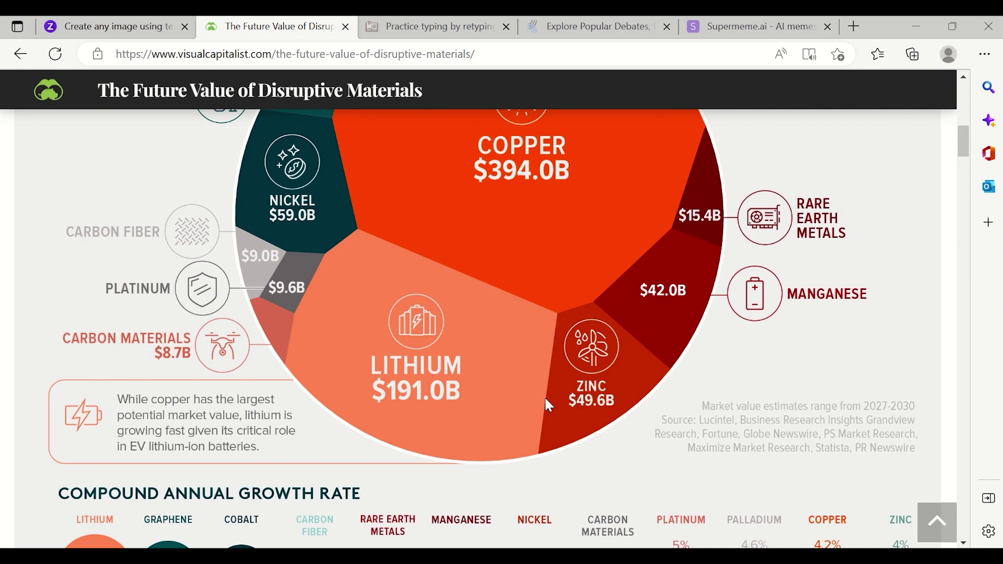
pyautogui.scroll(-5, 544, 396)
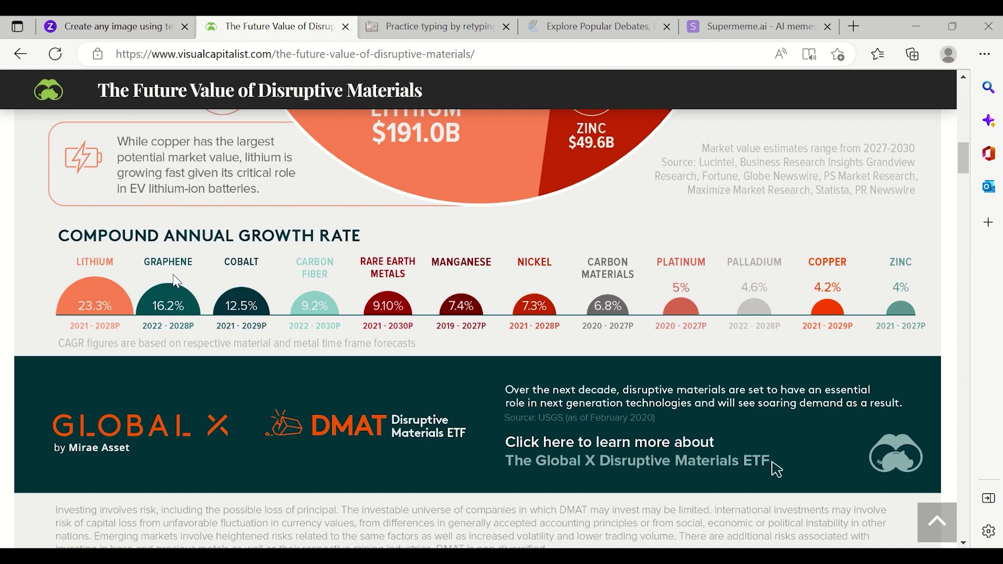
pyautogui.scroll(-1, 176, 281)
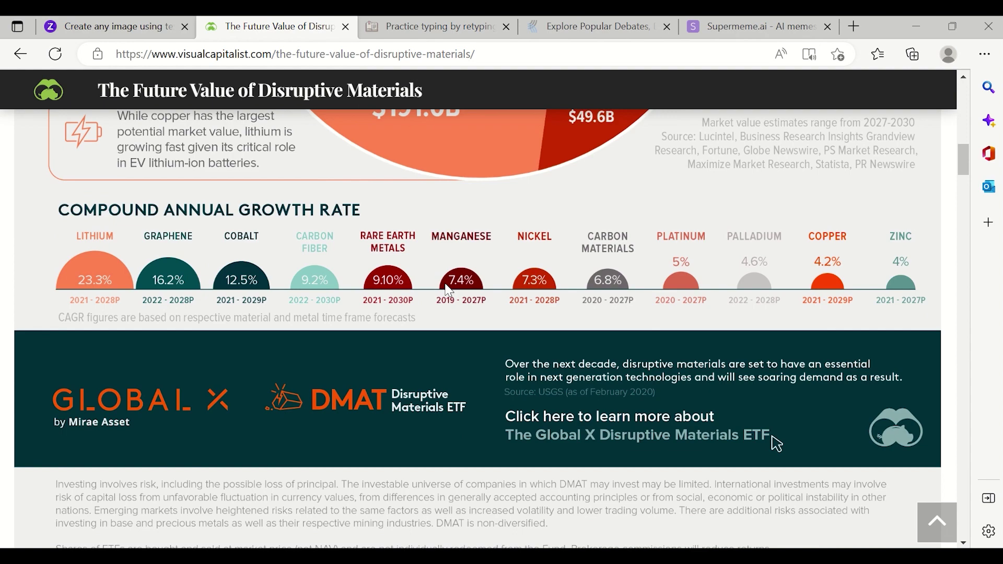
pyautogui.scroll(6, 449, 289)
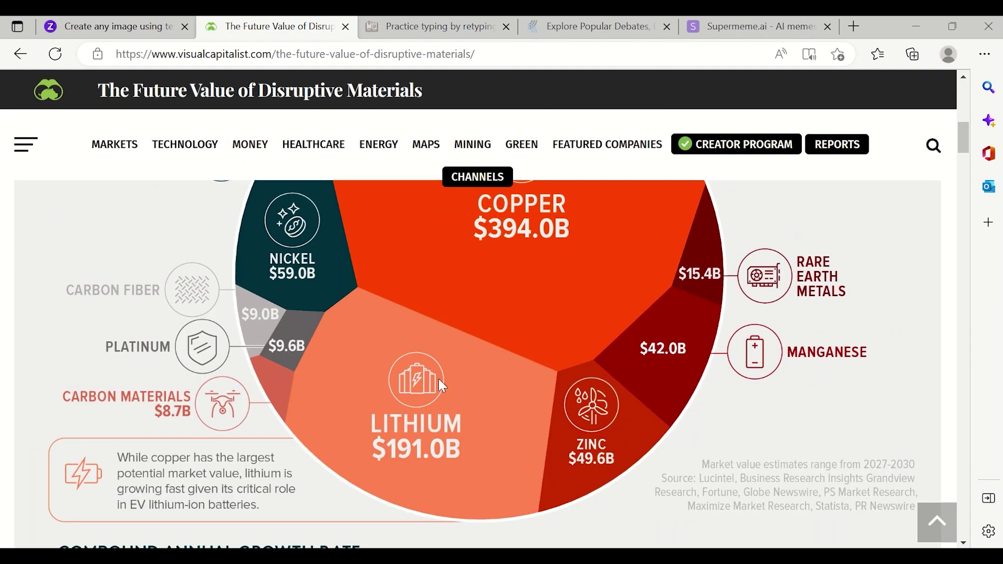
# Step: Look through the article's briefing and written sections, briefly highlighting the passage from its heading into "Soaring Market Values"
pyautogui.scroll(-12, 439, 380)
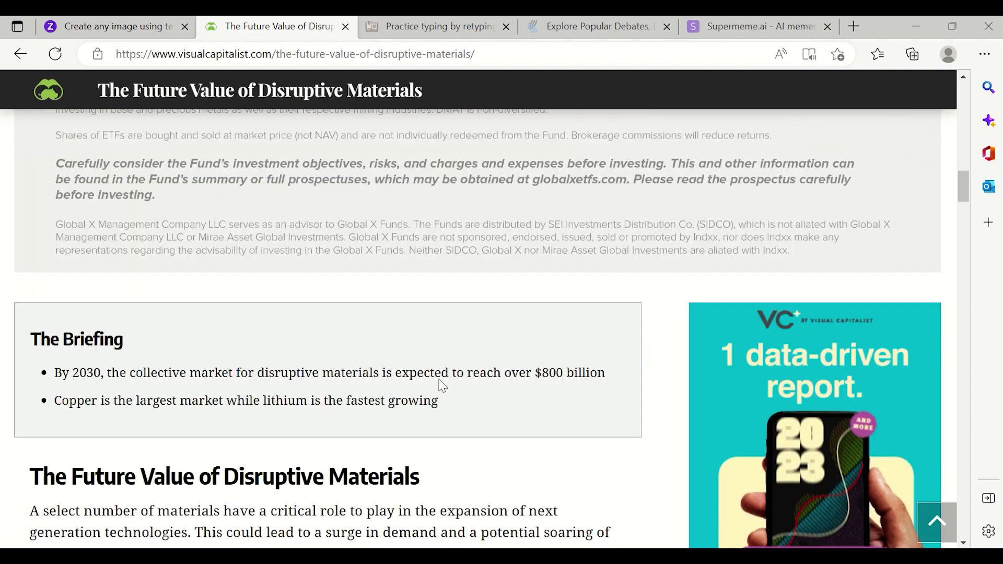
pyautogui.scroll(-6, 319, 253)
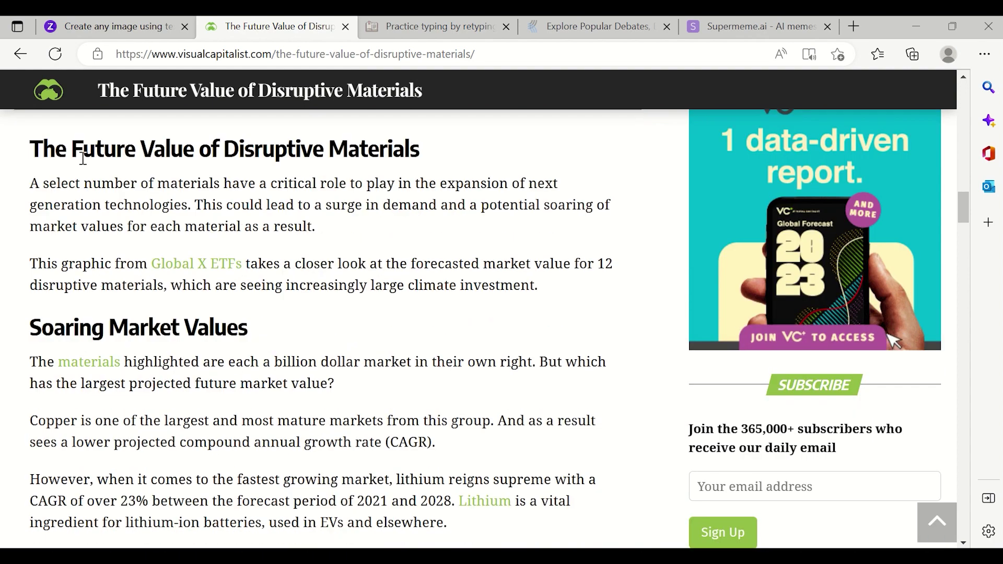
pyautogui.doubleClick(83, 157)
pyautogui.moveTo(83, 157); pyautogui.dragTo(325, 352)
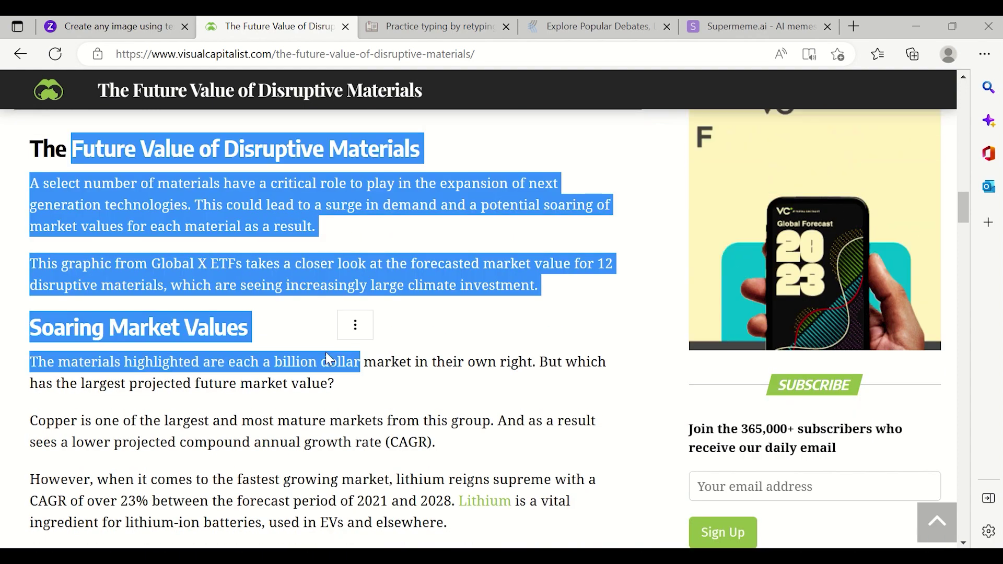
pyautogui.click(296, 348)
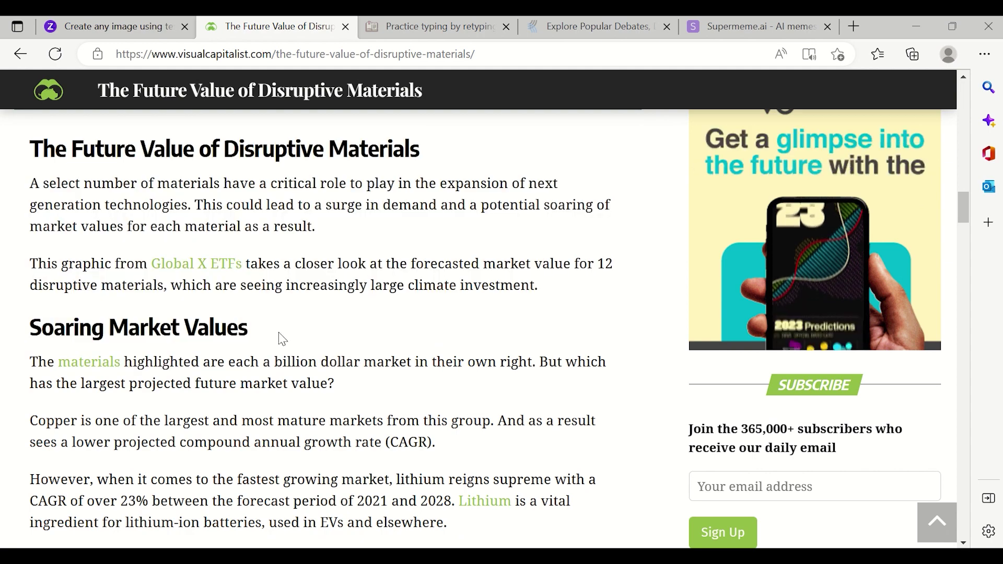
pyautogui.scroll(10, 281, 339)
pyautogui.scroll(5, 281, 340)
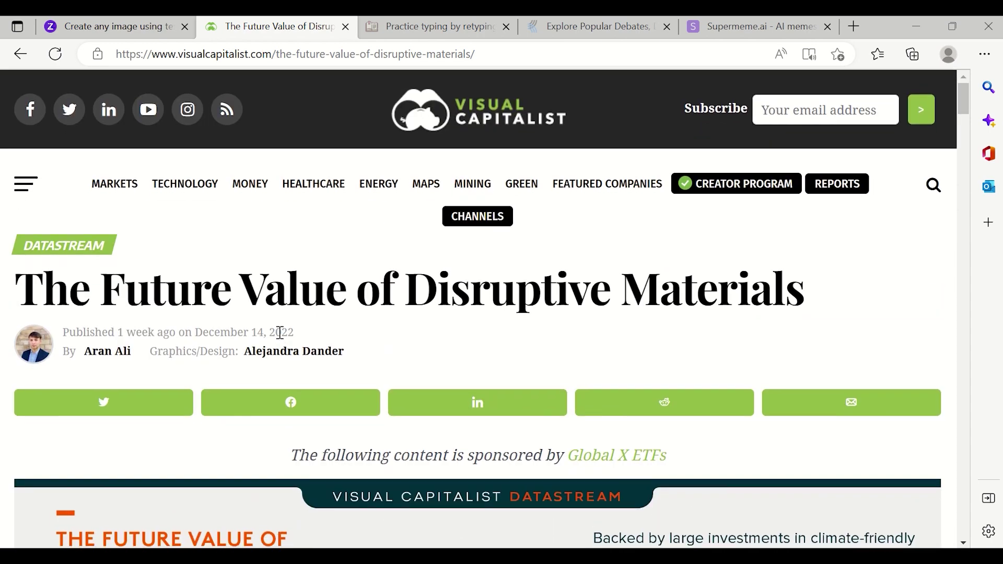
# Step: Open the Technology article on the most innovative countries in 2022 and examine its scoring categories, world map and top 10 countries
pyautogui.moveTo(190, 195)
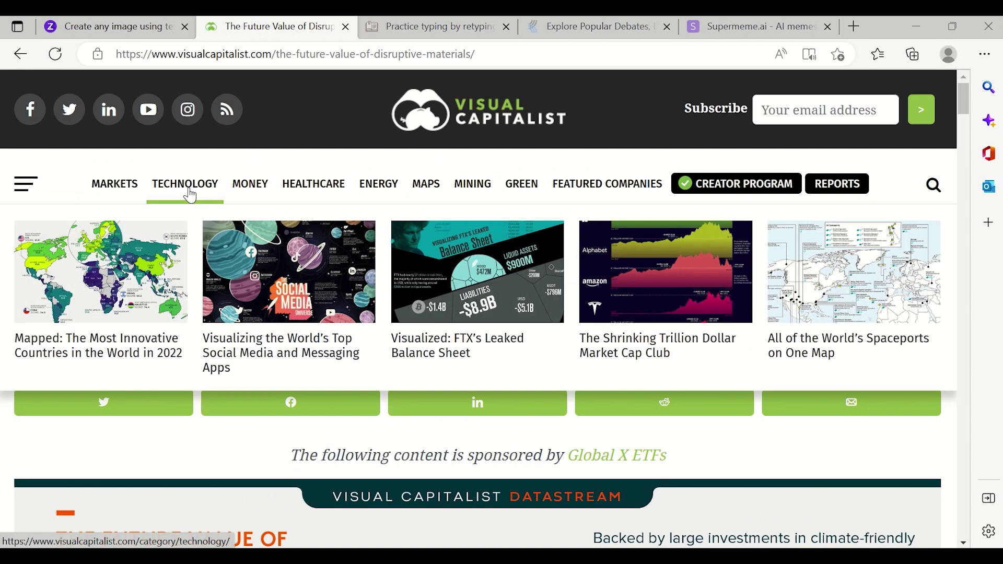
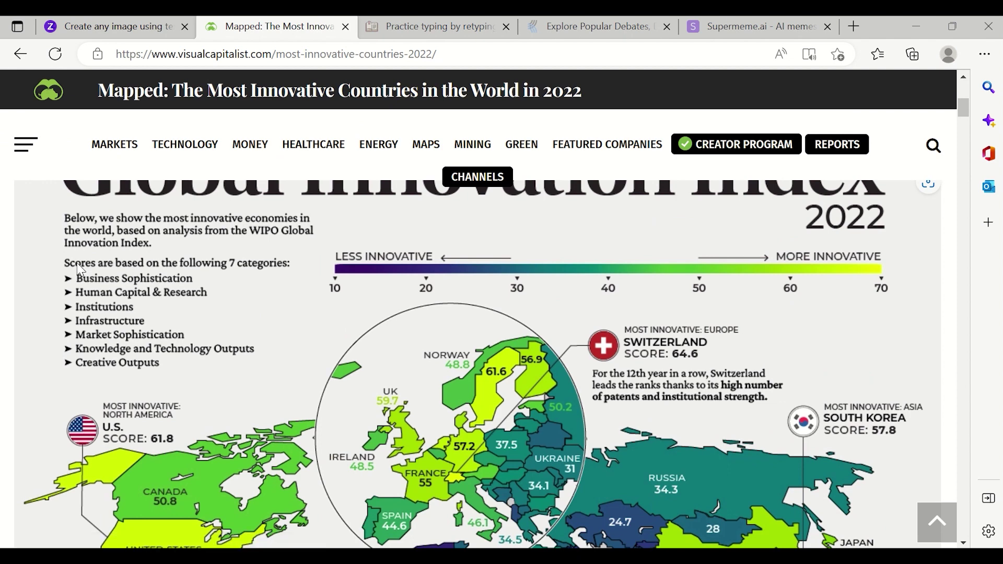
pyautogui.scroll(1, 182, 314)
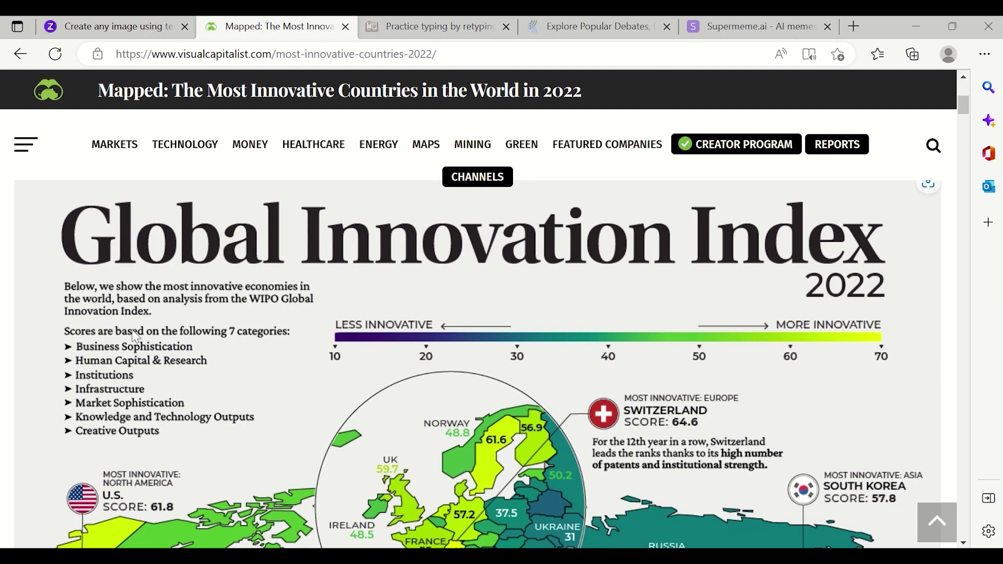
pyautogui.scroll(-4, 156, 449)
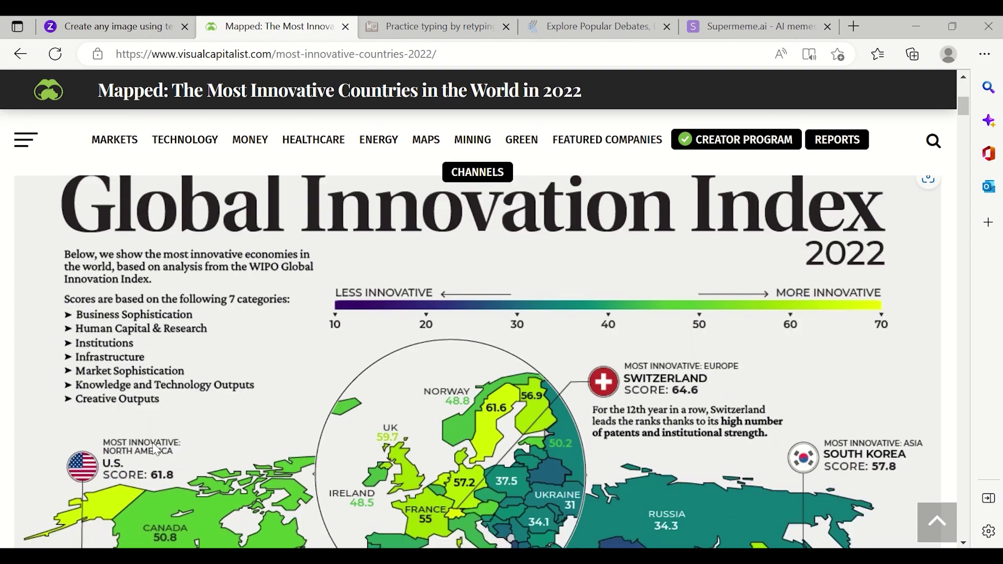
pyautogui.scroll(-1, 467, 386)
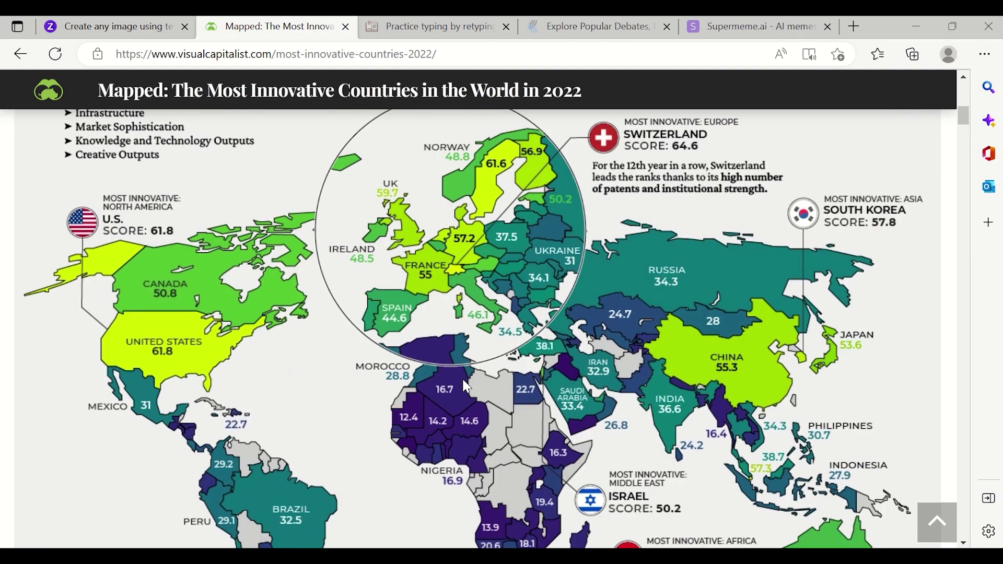
pyautogui.scroll(1, 277, 425)
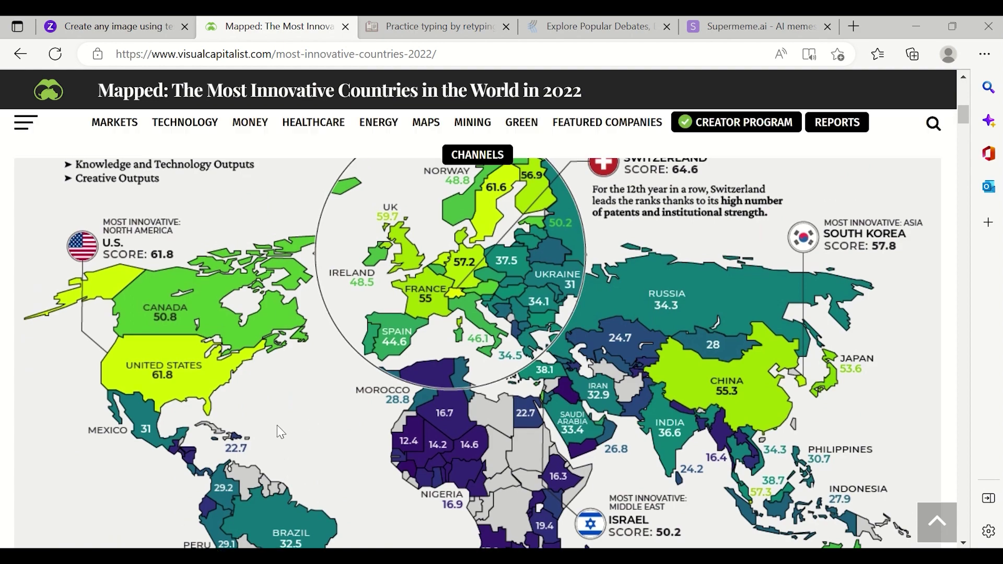
pyautogui.scroll(-3, 276, 425)
pyautogui.scroll(-3, 281, 431)
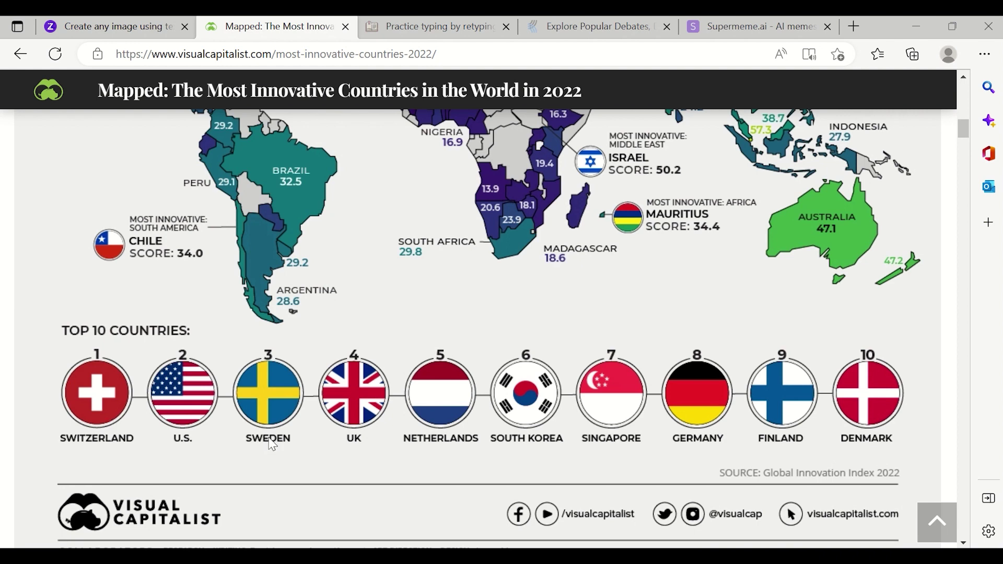
# Step: Inspect India's score up close on the innovation map and compare the country colours with the less-to-more-innovative scale
pyautogui.scroll(6, 457, 317)
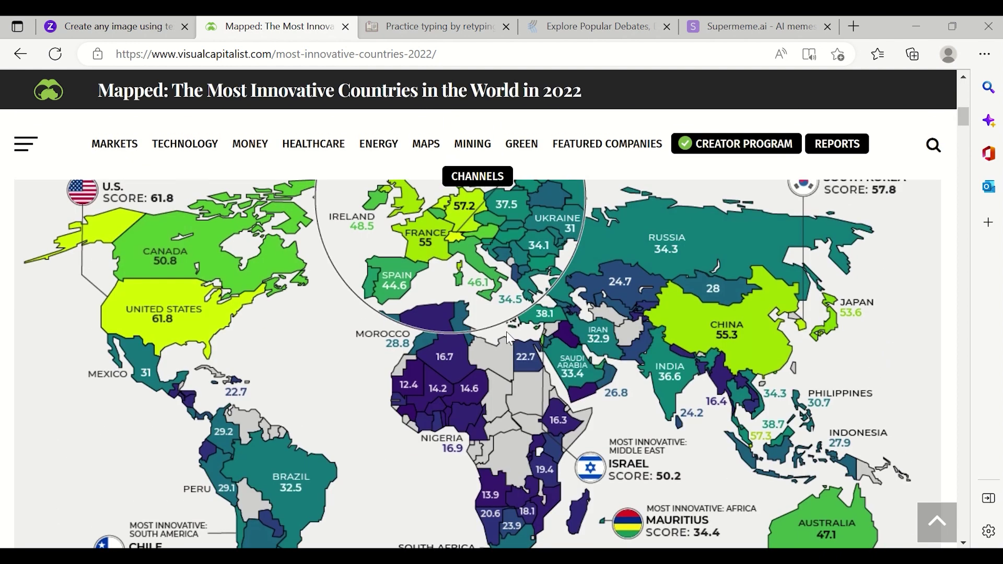
pyautogui.scroll(5, 697, 381)
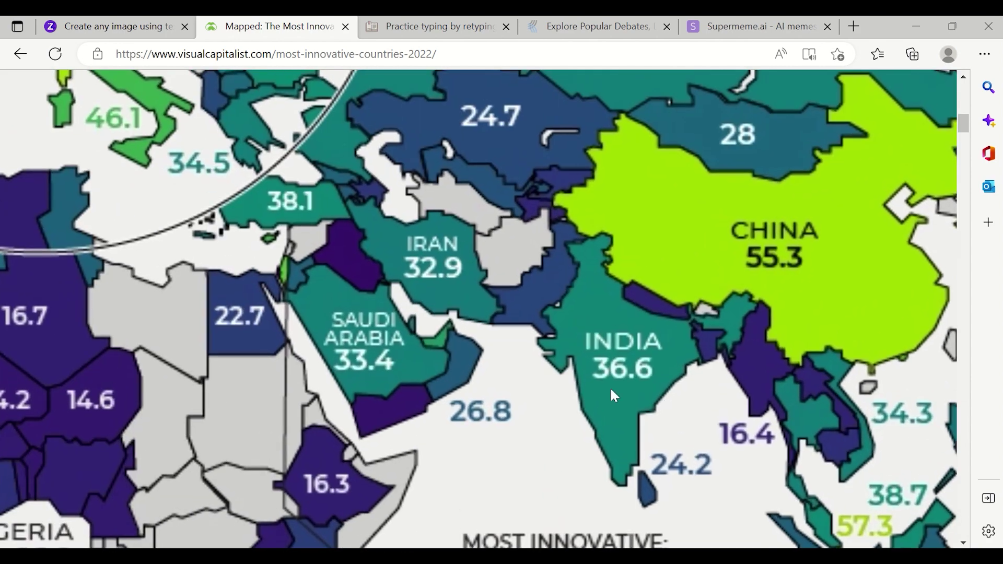
pyautogui.scroll(-5, 627, 383)
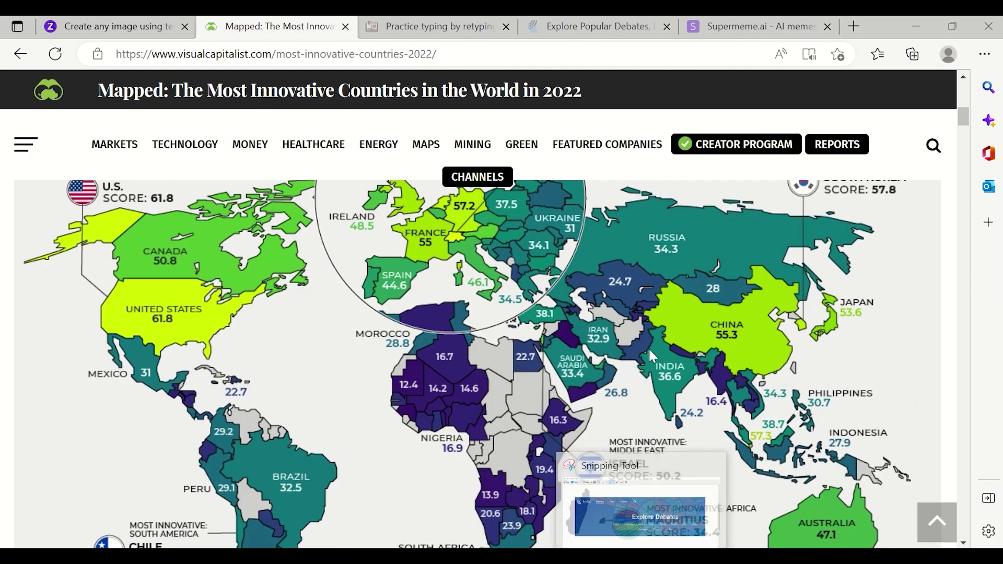
pyautogui.scroll(1, 650, 355)
pyautogui.scroll(4, 651, 355)
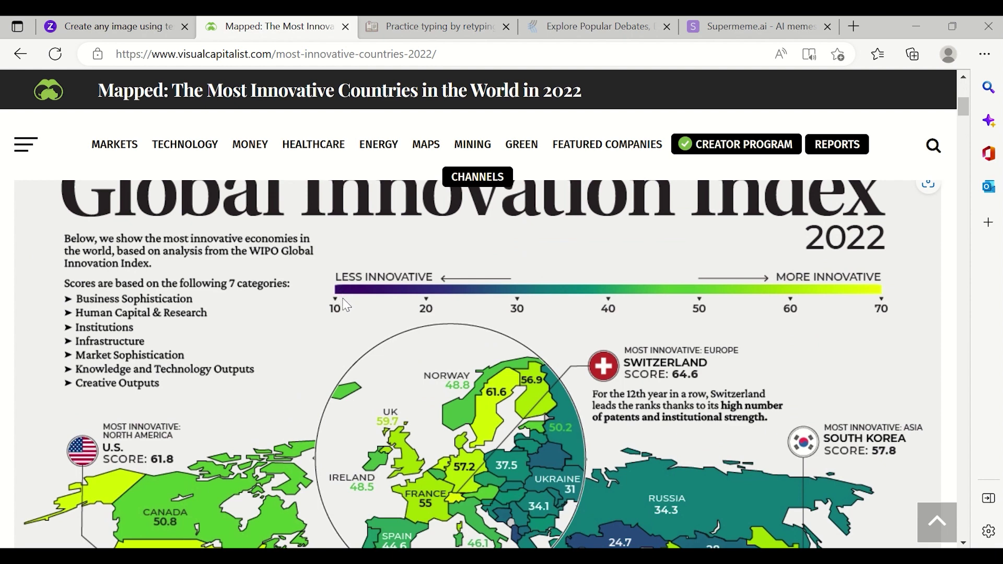
pyautogui.scroll(-3, 344, 305)
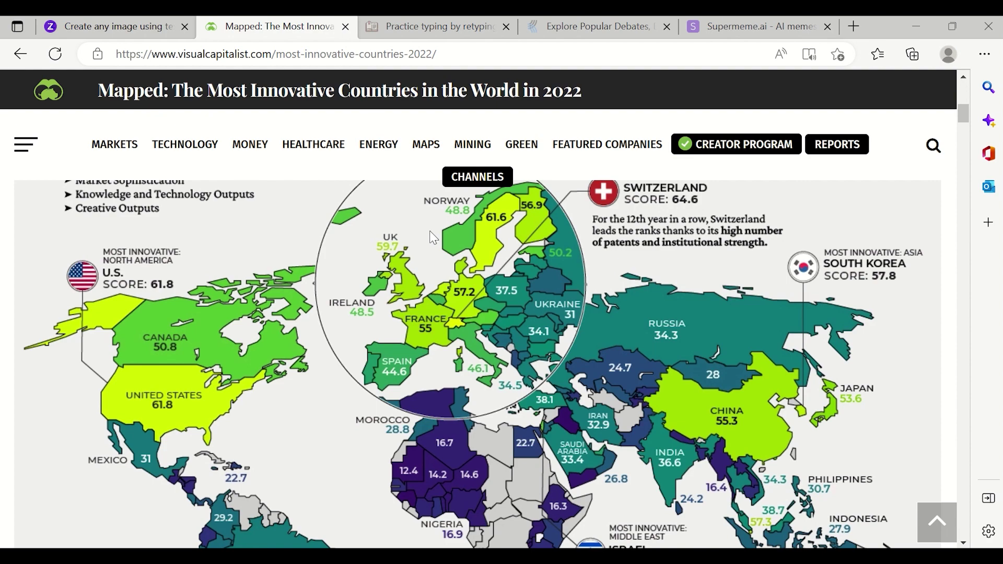
# Step: Preview the Markets and Maps categories, then open and look through the article comparing the population of India's states with countries
pyautogui.moveTo(236, 152)
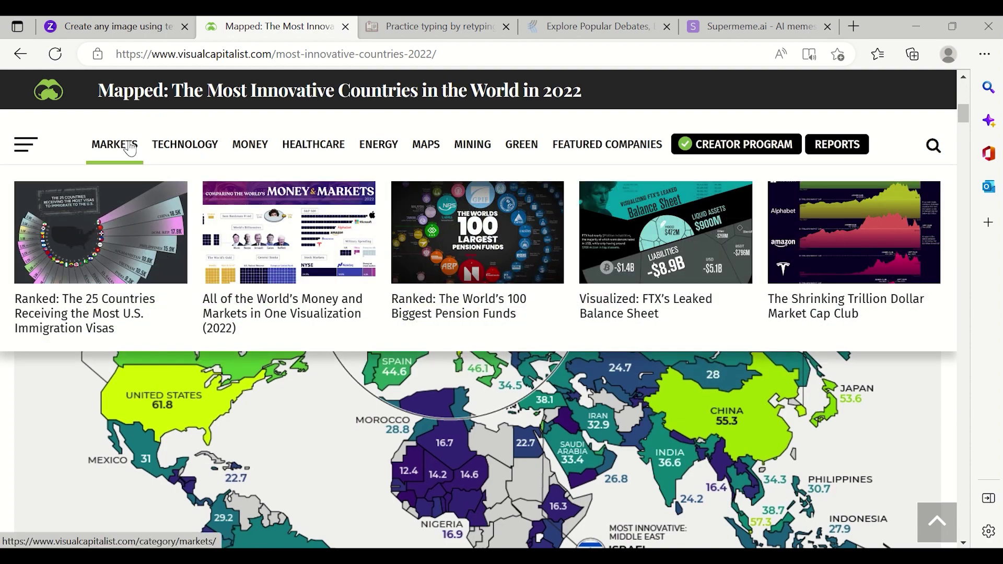
pyautogui.moveTo(198, 155)
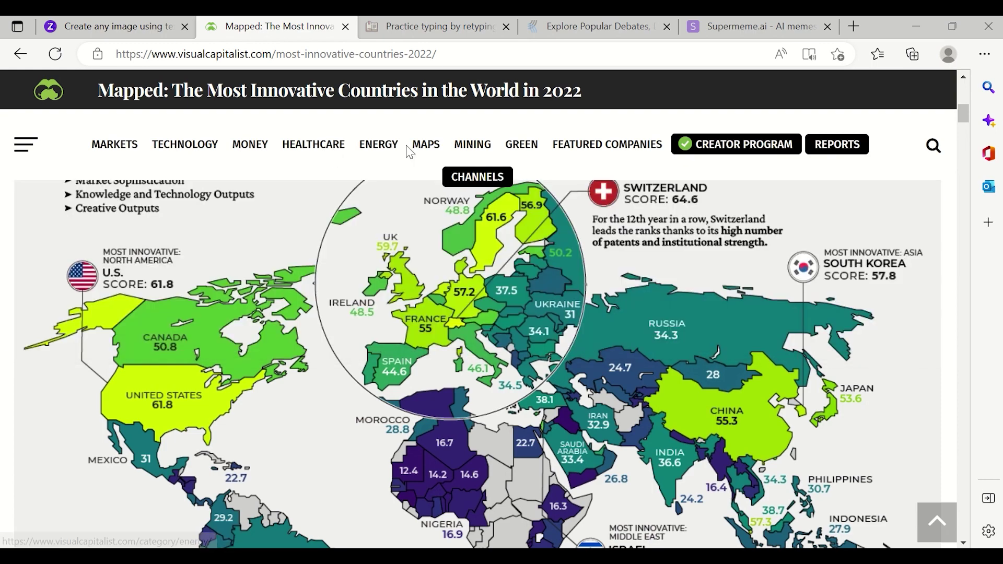
pyautogui.moveTo(418, 153)
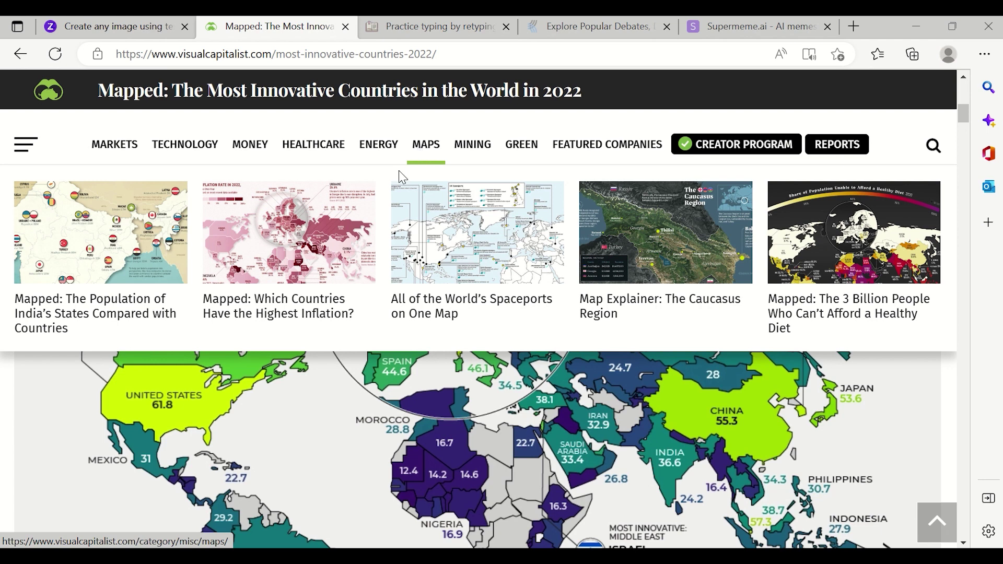
pyautogui.click(133, 310)
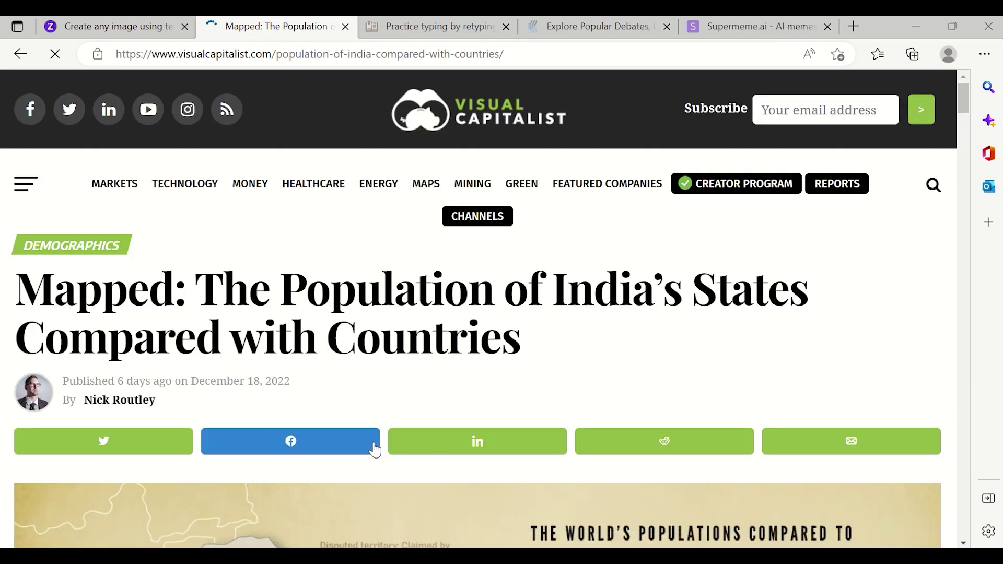
pyautogui.scroll(-5, 375, 449)
pyautogui.scroll(-5, 375, 449)
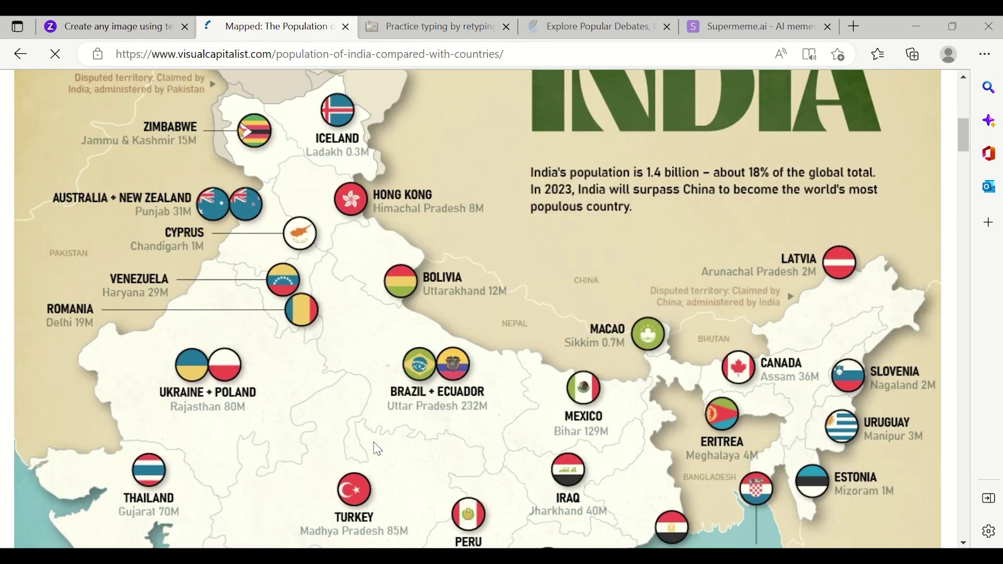
pyautogui.scroll(-15, 375, 449)
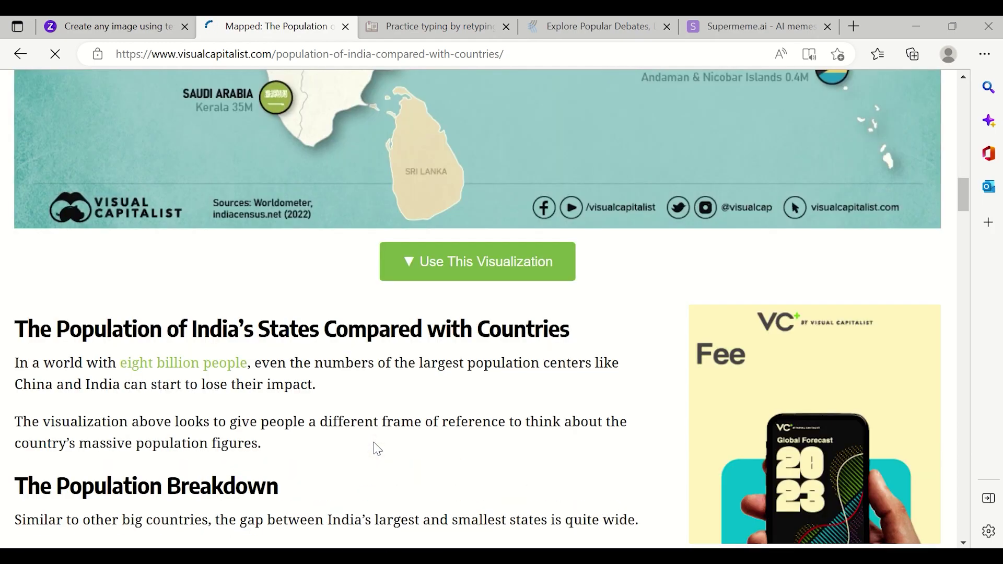
pyautogui.scroll(20, 378, 449)
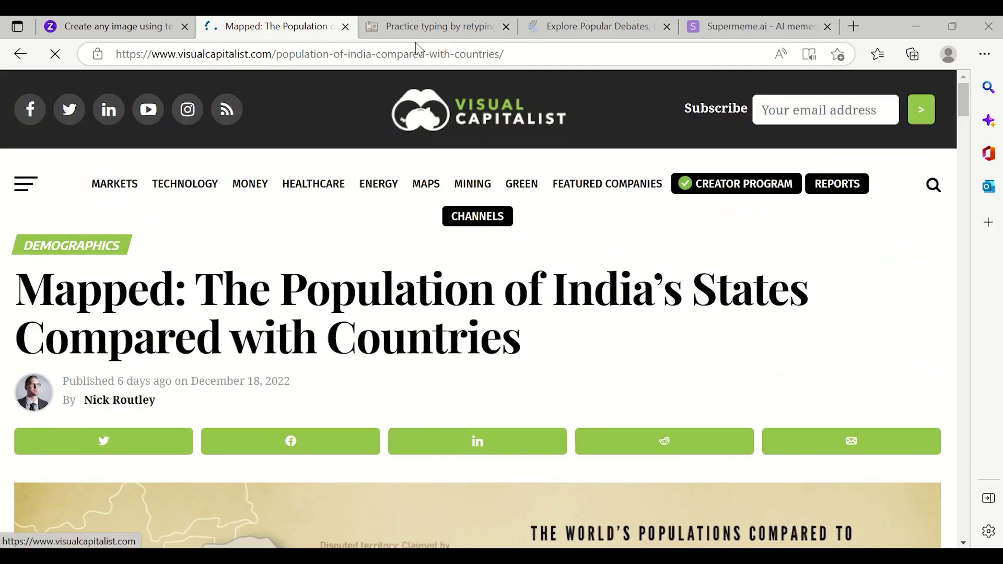
# Step: Switch to the TypeLit.io typing practice site
pyautogui.click(426, 27)
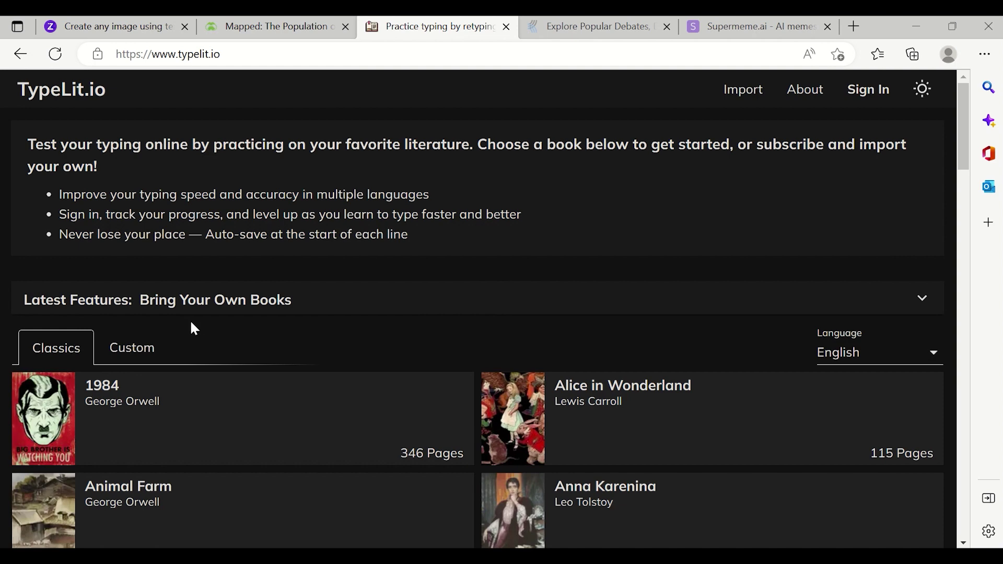
# Step: Check the custom books section, then return to the list of classic books
pyautogui.click(154, 356)
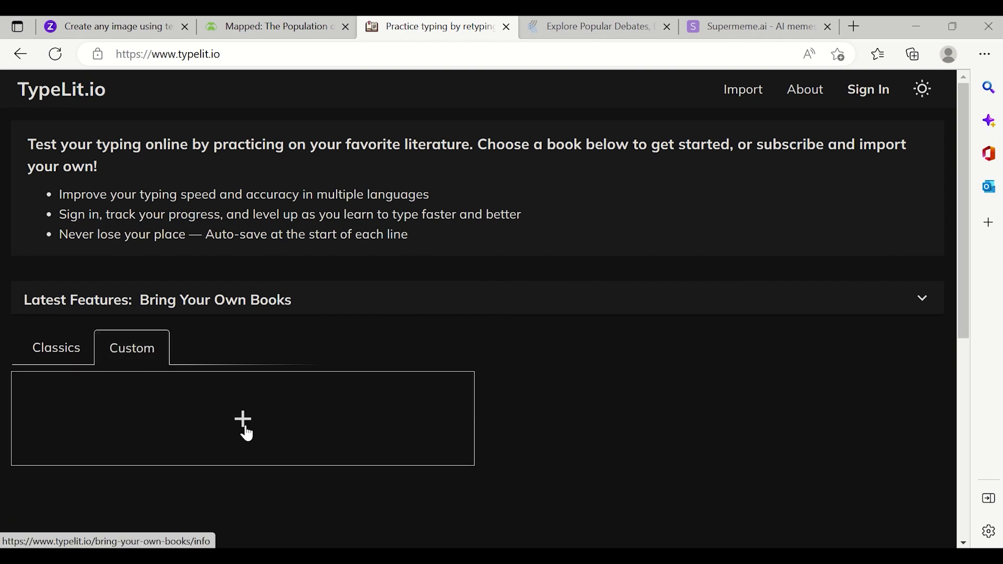
pyautogui.click(70, 350)
pyautogui.scroll(-3, 201, 318)
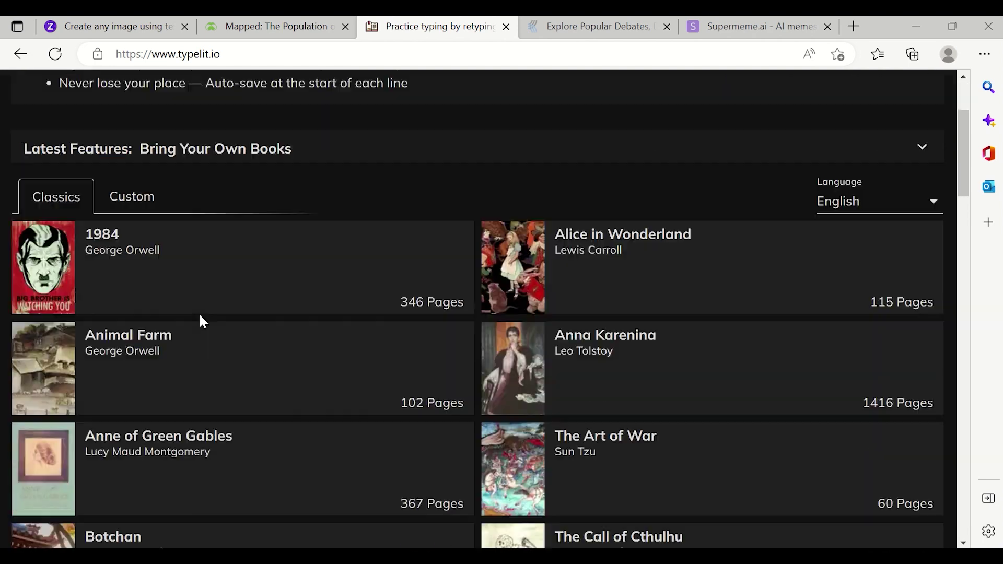
# Step: Open the book 1984 by George Orwell and look through its full chapter list
pyautogui.click(349, 271)
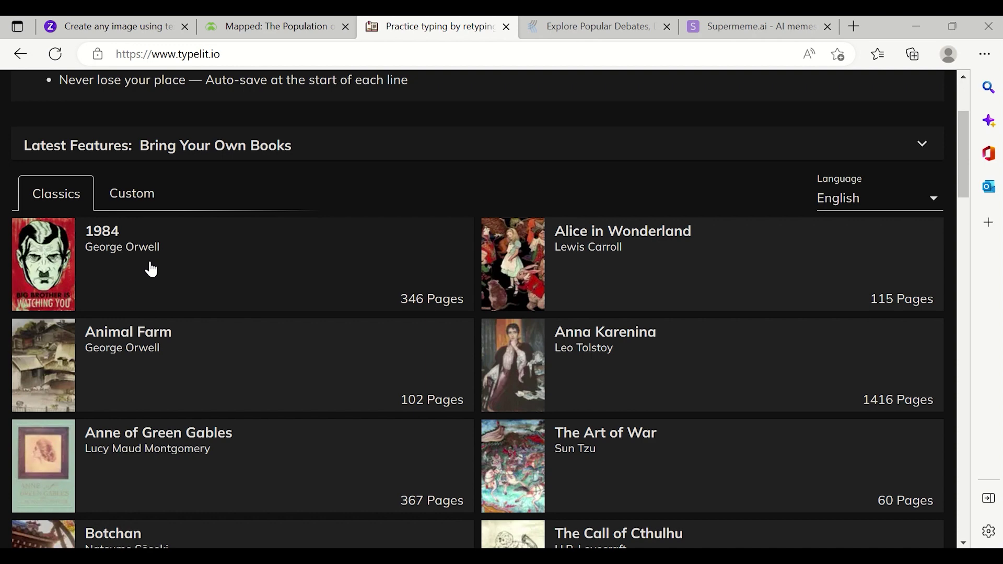
pyautogui.click(229, 277)
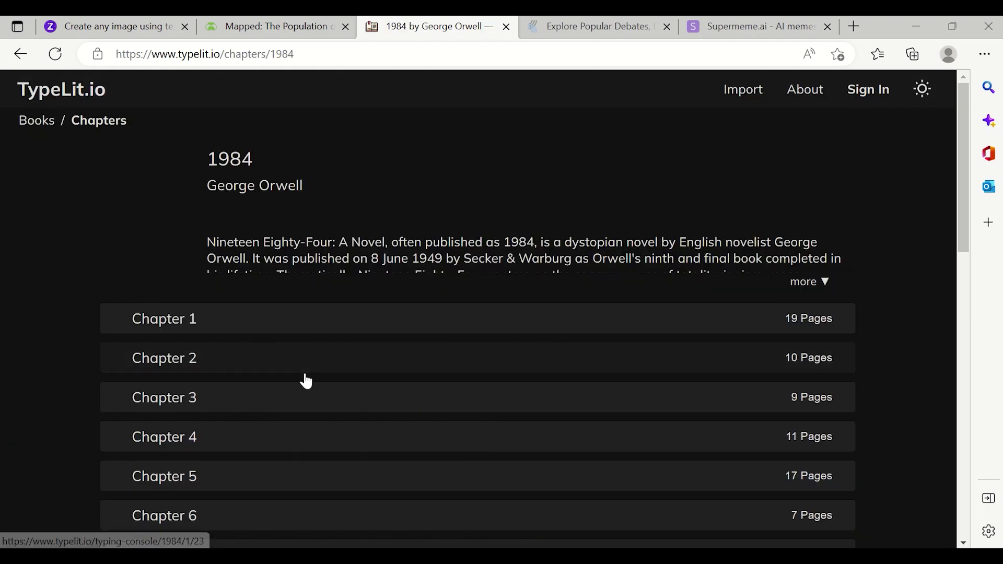
pyautogui.scroll(-7, 295, 362)
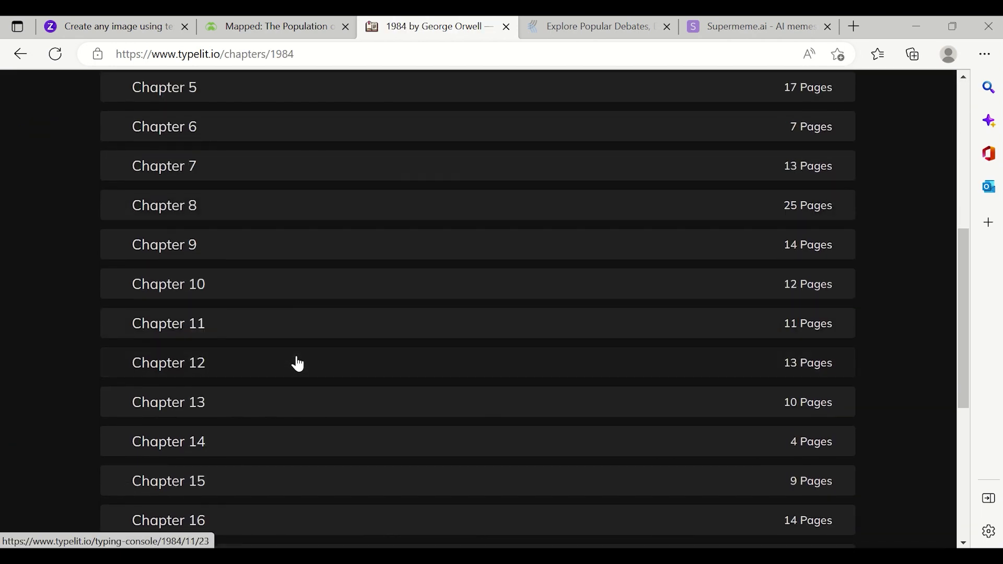
pyautogui.scroll(-8, 298, 364)
pyautogui.scroll(15, 275, 209)
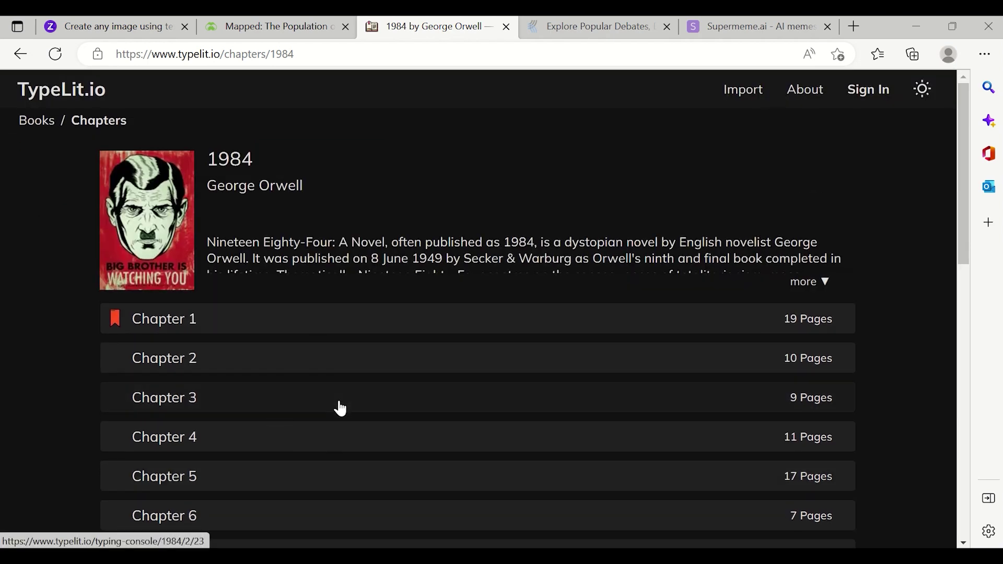
# Step: Go back to the book list and open Chapter I of Animal Farm for typing practice
pyautogui.click(48, 123)
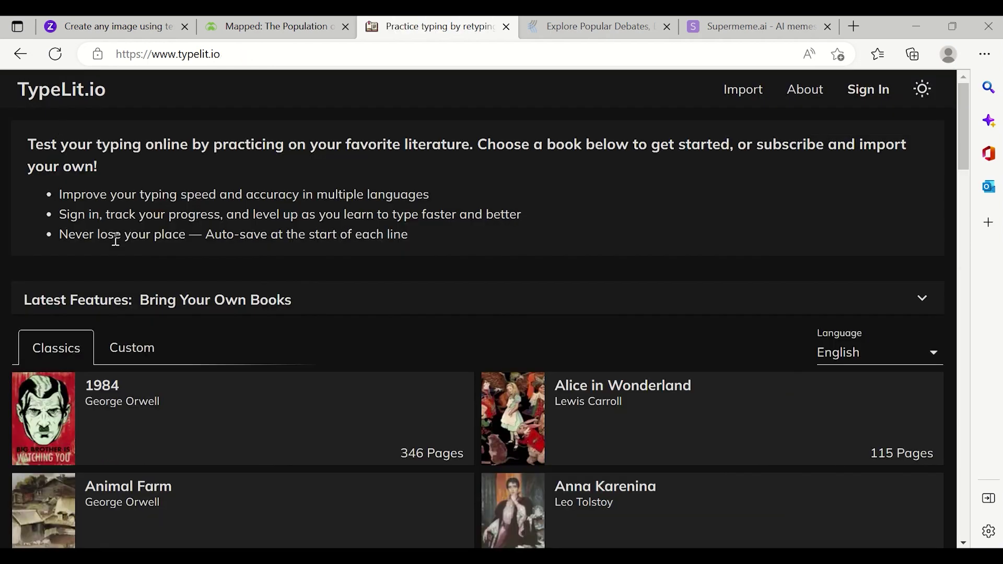
pyautogui.scroll(-4, 159, 320)
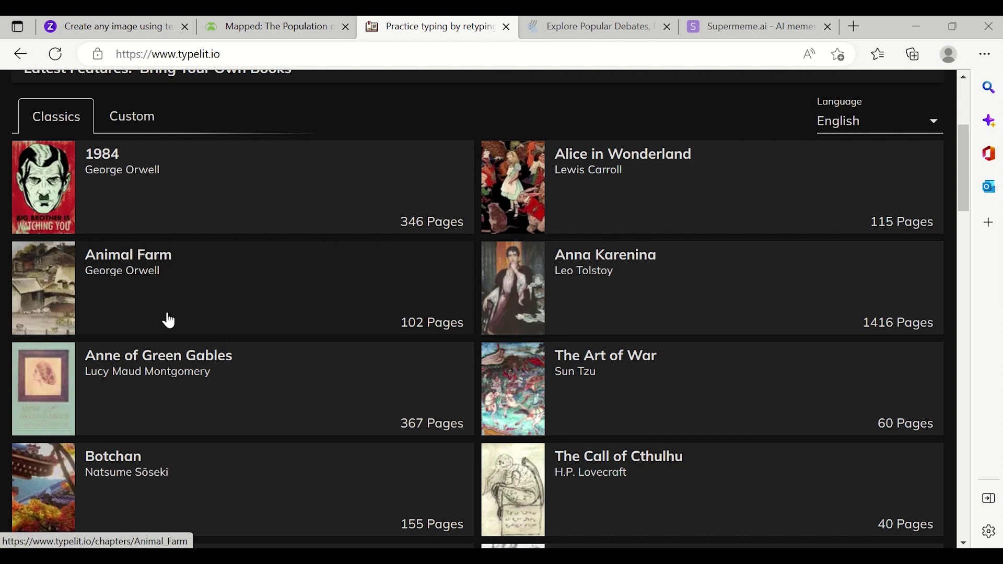
pyautogui.click(168, 320)
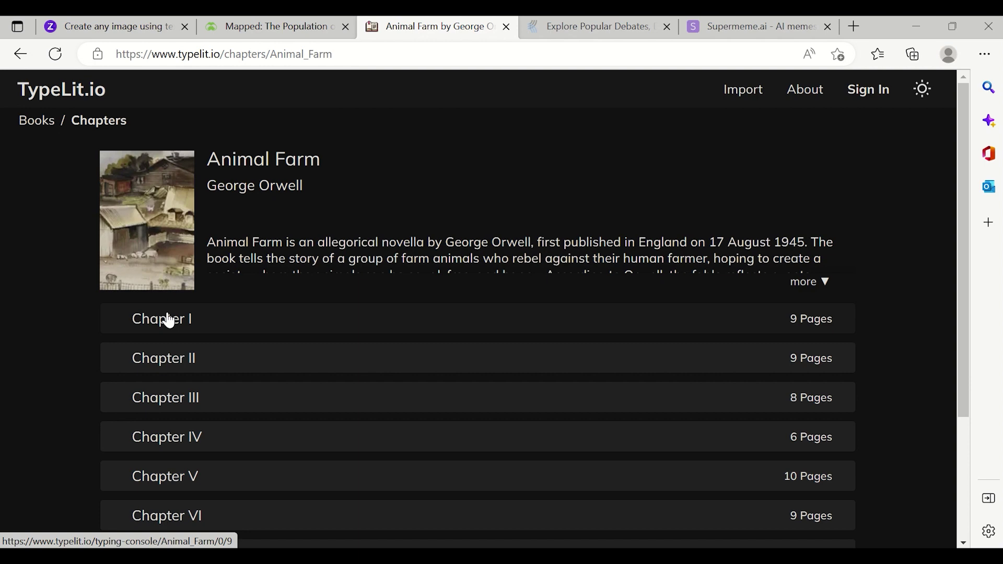
pyautogui.click(223, 319)
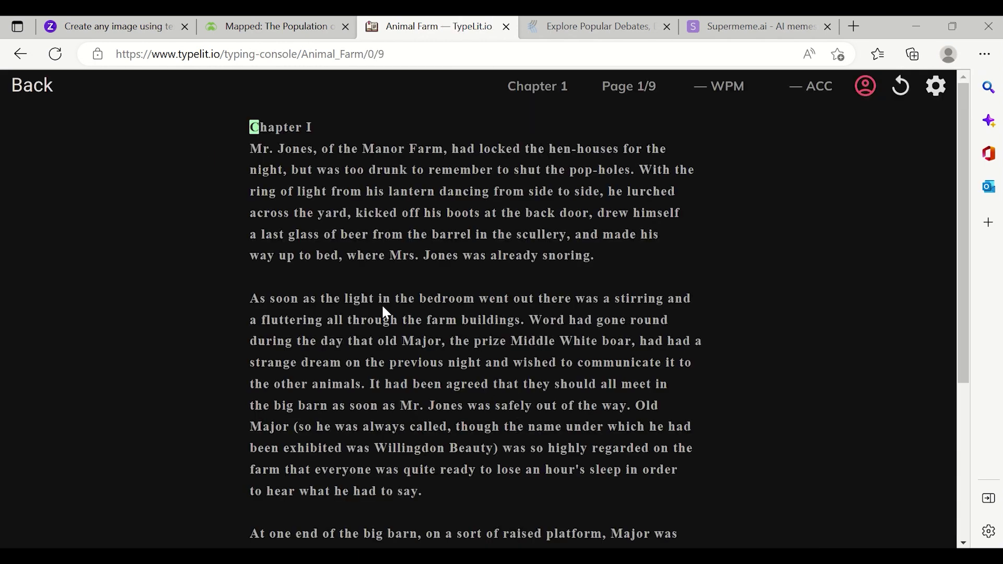
# Step: Examine the WPM typing speed and ACC accuracy indicators above the Animal Farm text
pyautogui.click(254, 127)
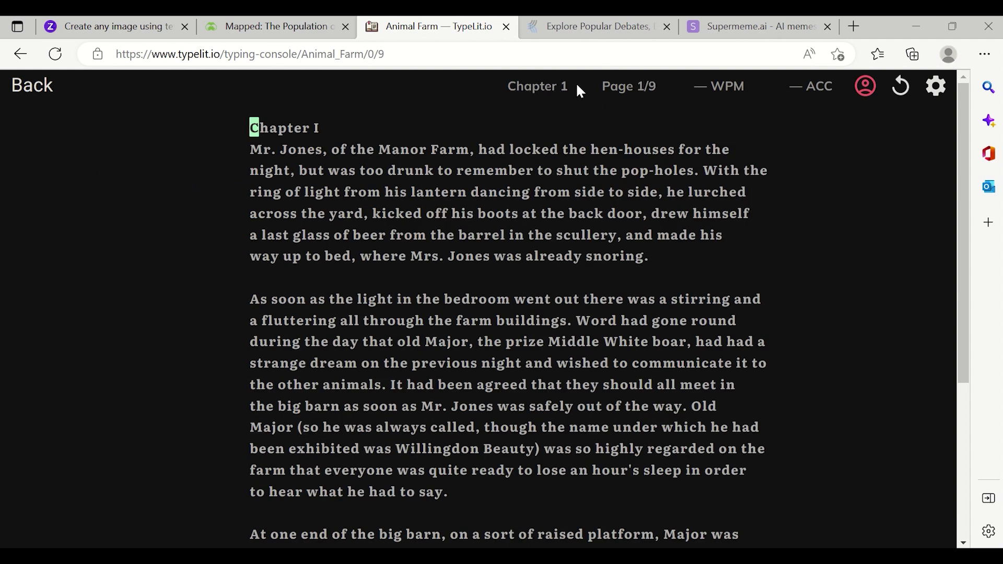
pyautogui.doubleClick(716, 86)
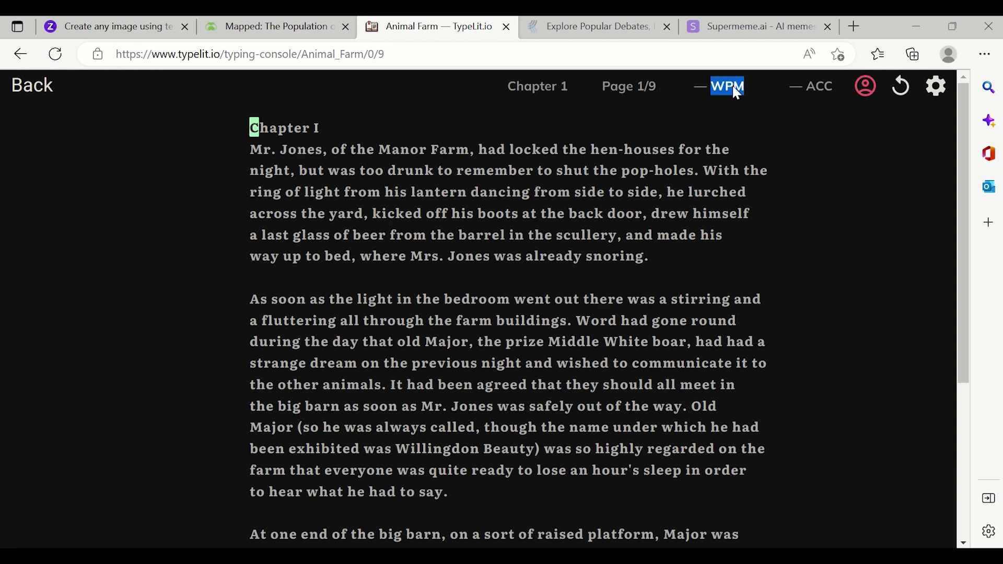
pyautogui.click(710, 112)
pyautogui.doubleClick(818, 86)
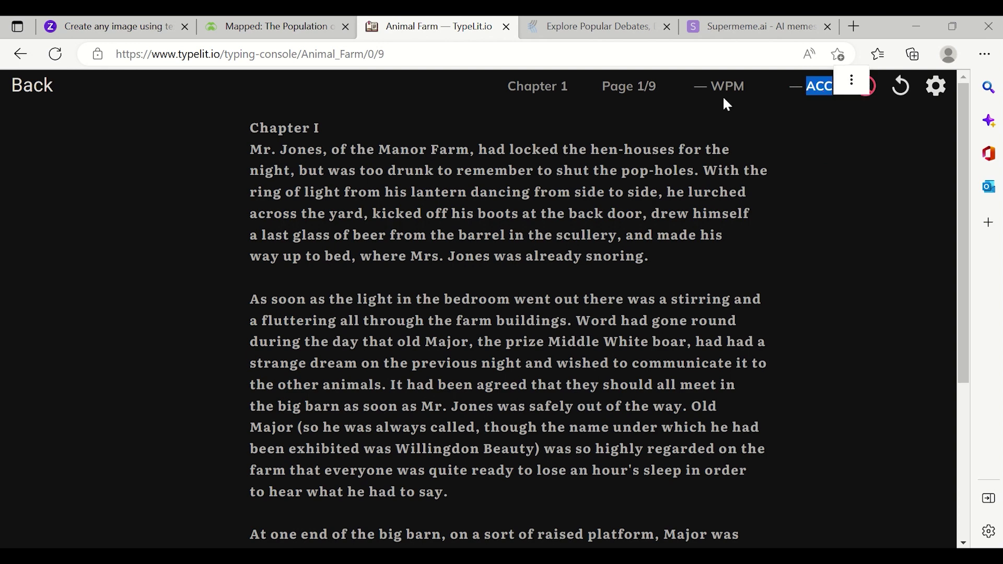
pyautogui.doubleClick(721, 94)
pyautogui.click(703, 108)
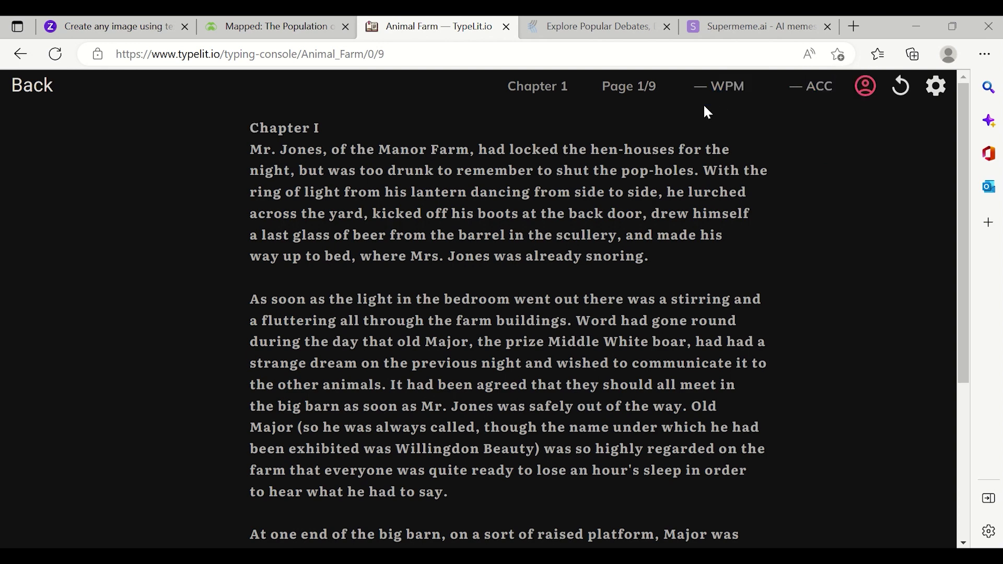
pyautogui.doubleClick(823, 85)
pyautogui.click(629, 138)
# Step: Retype the heading "Chapter I" and the line "Mr. Jones, of the Manor Farm, had locked the hen-houses for the", correcting the typo in "houses"
pyautogui.write('Chapter ')
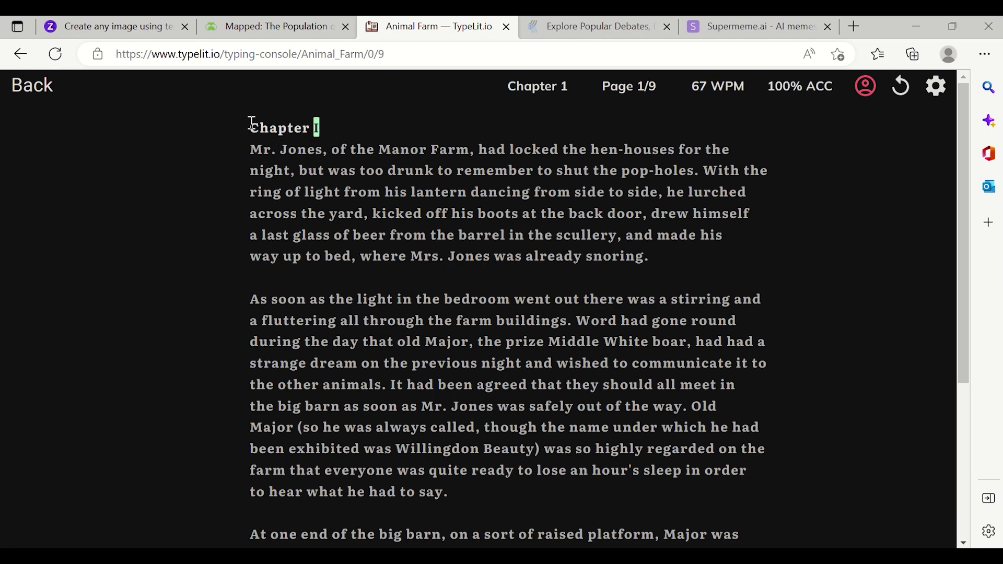
pyautogui.write('I')
pyautogui.press('Return')
pyautogui.write('Mr. Jones, of the Manor Farm, ha')
pyautogui.write('d ')
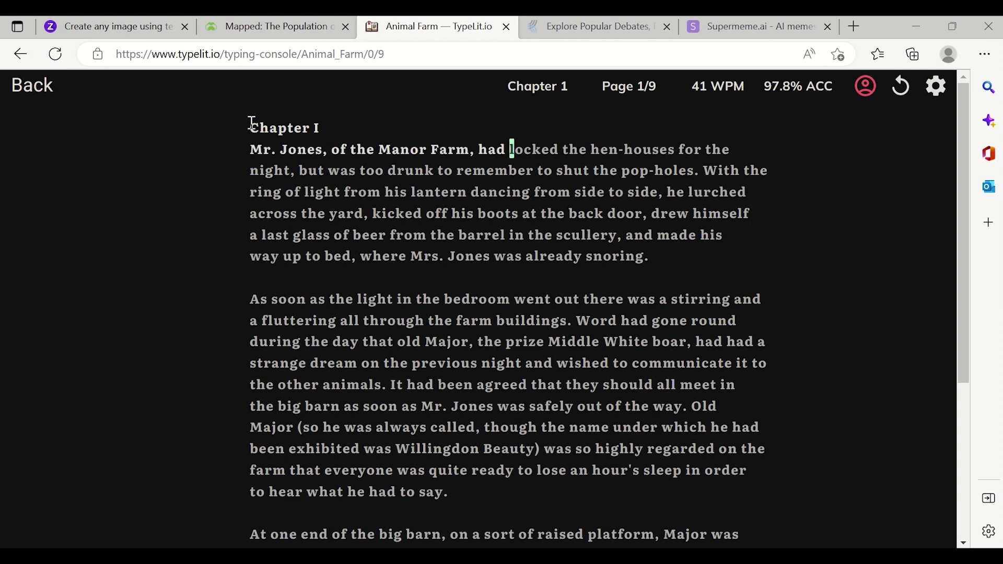
pyautogui.write('locked the hen-houce')
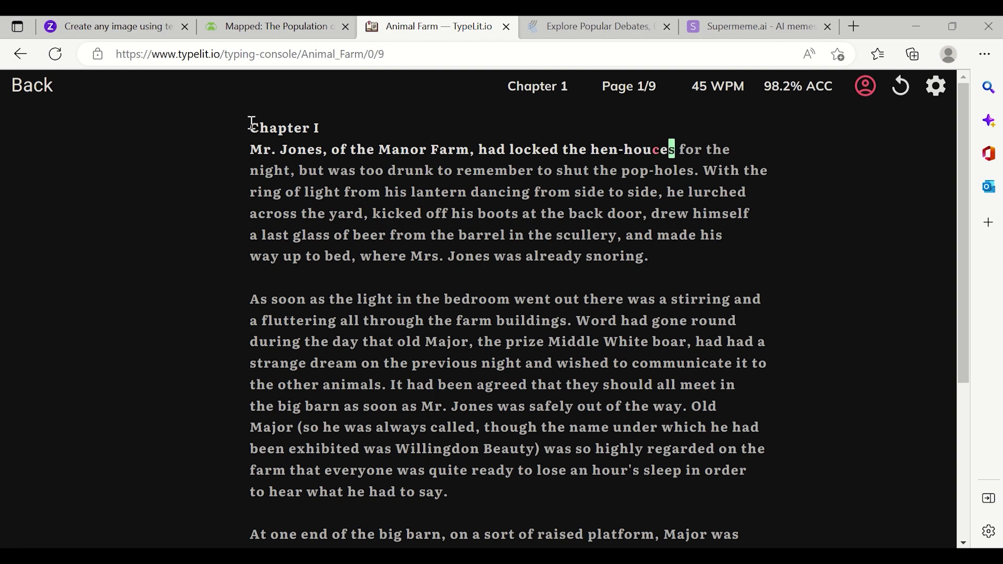
pyautogui.press('BackSpace')
pyautogui.write('ses for the ')
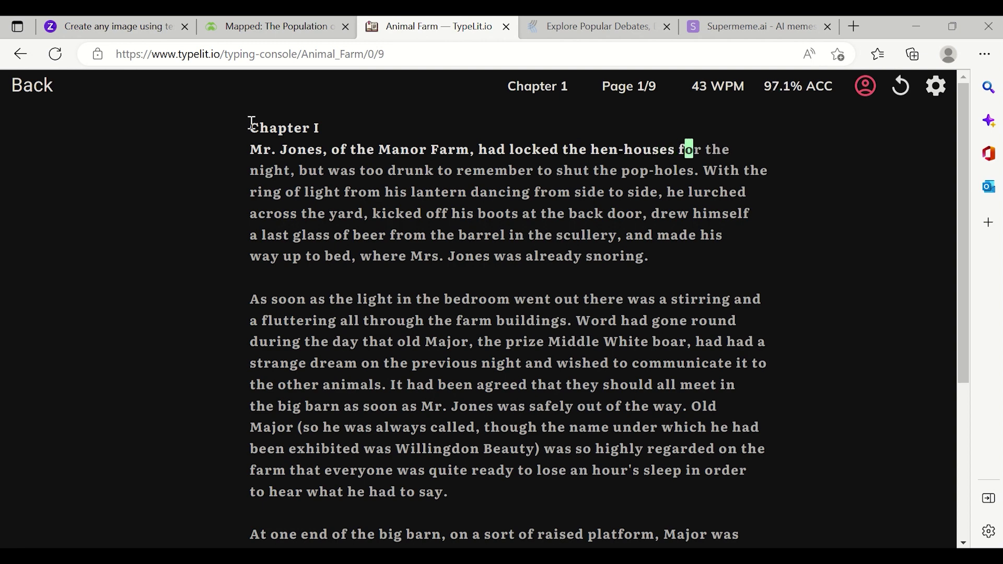
# Step: Continue retyping with "night, but was too drunk to remember to shut the pop-holes.", correcting the typo in "drunk"
pyautogui.write('night, ')
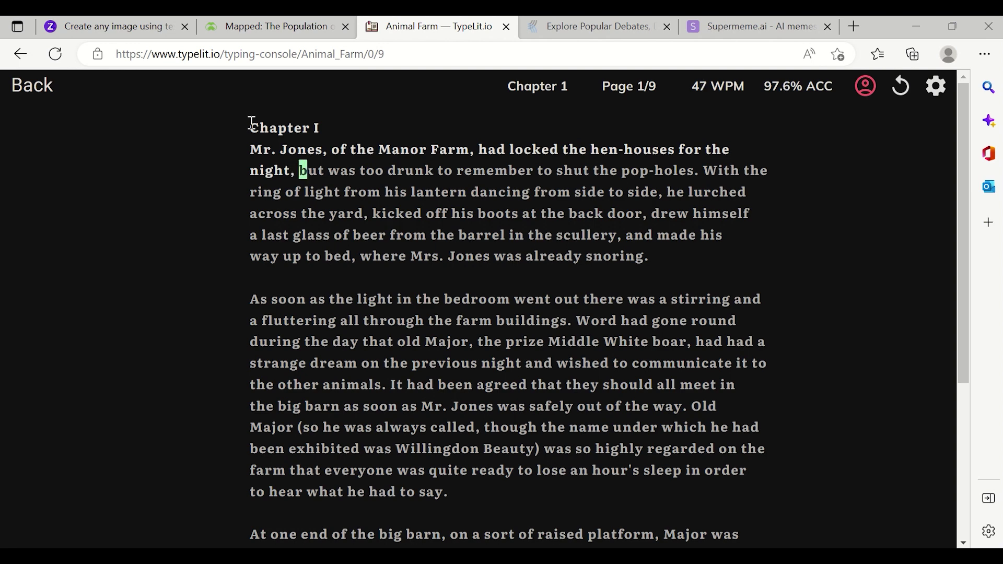
pyautogui.write('but was ')
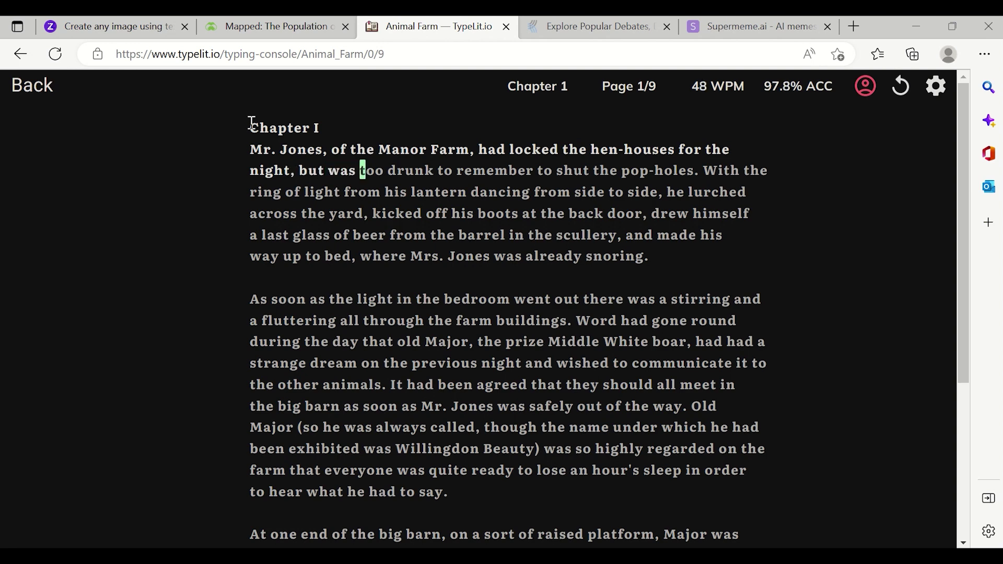
pyautogui.write('too drnukk')
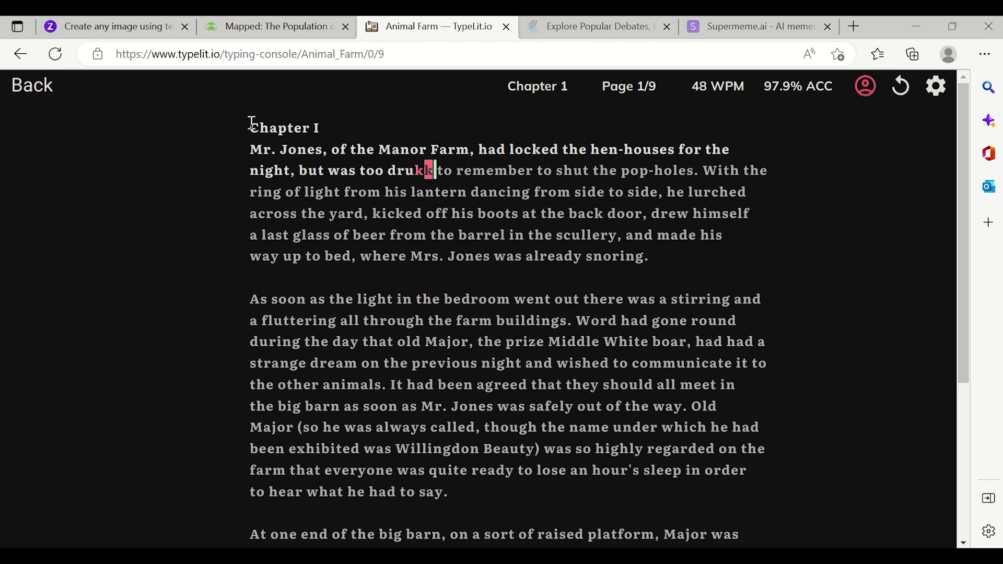
pyautogui.press('BackSpace')
pyautogui.press('BackSpace')
pyautogui.press('BackSpace')
pyautogui.write('unk to remem')
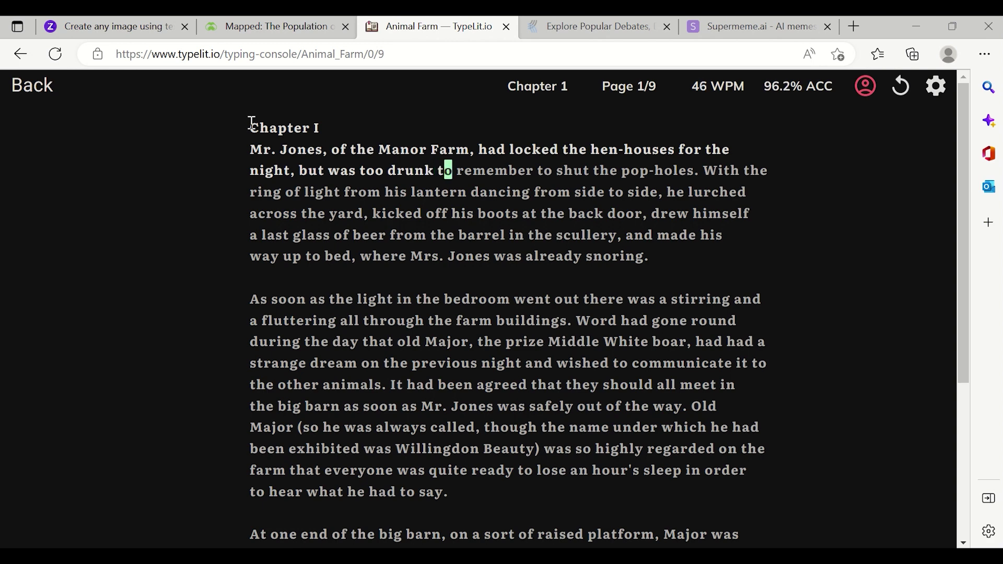
pyautogui.write('ber t')
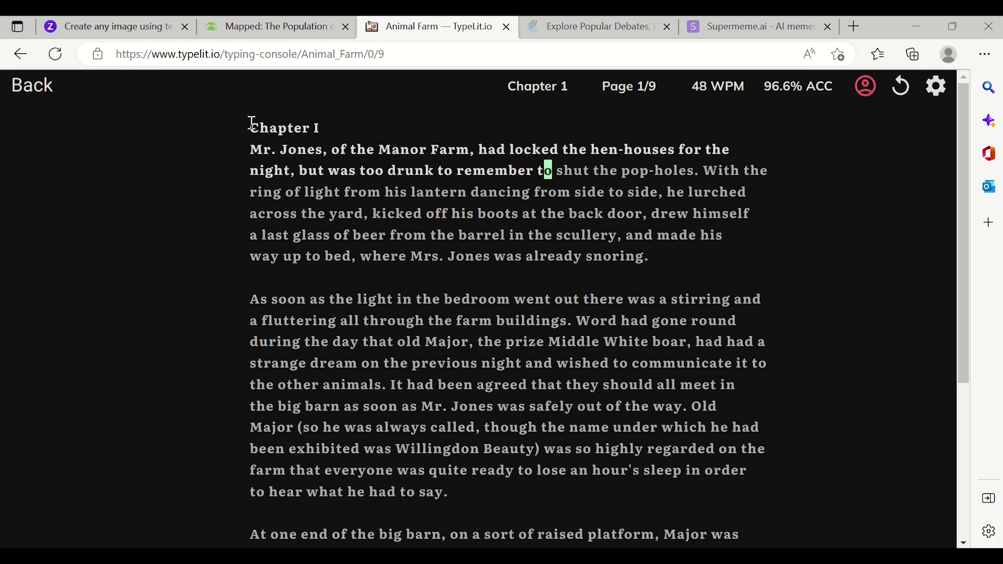
pyautogui.write('o shut the ')
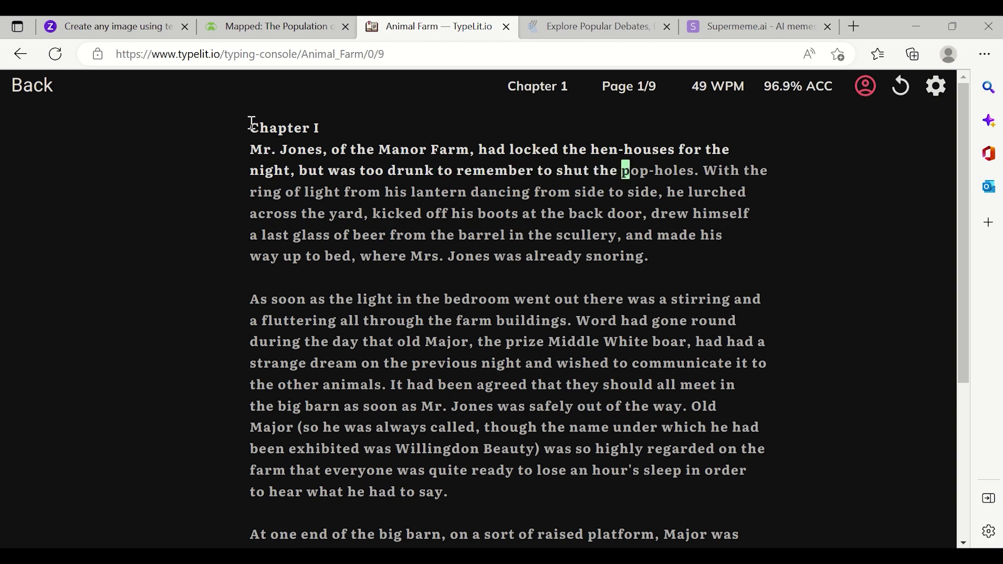
pyautogui.write('pop-ho')
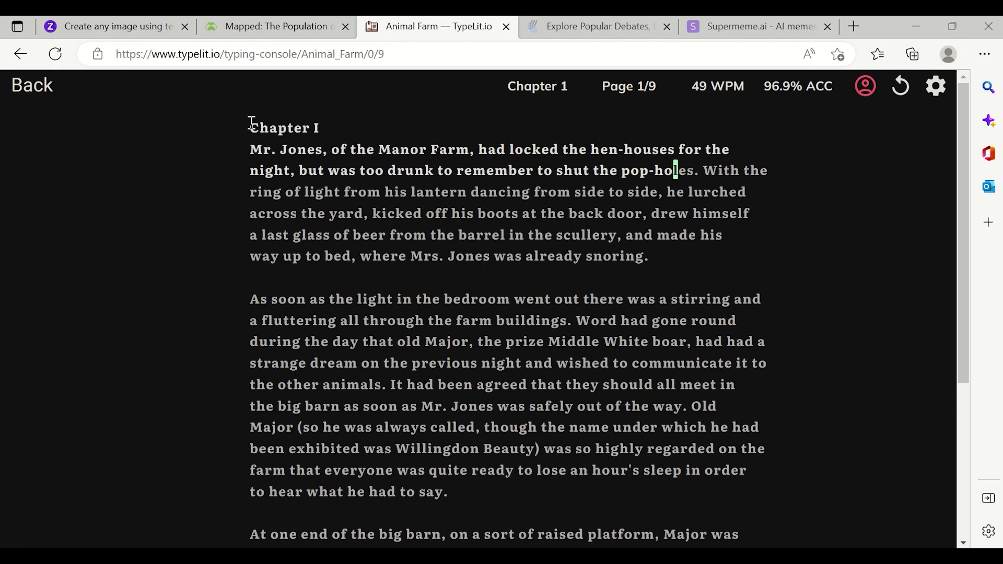
pyautogui.write('les.')
# Step: Check the typing speed and accuracy reached so far, then return to the practice text
pyautogui.doubleClick(699, 86)
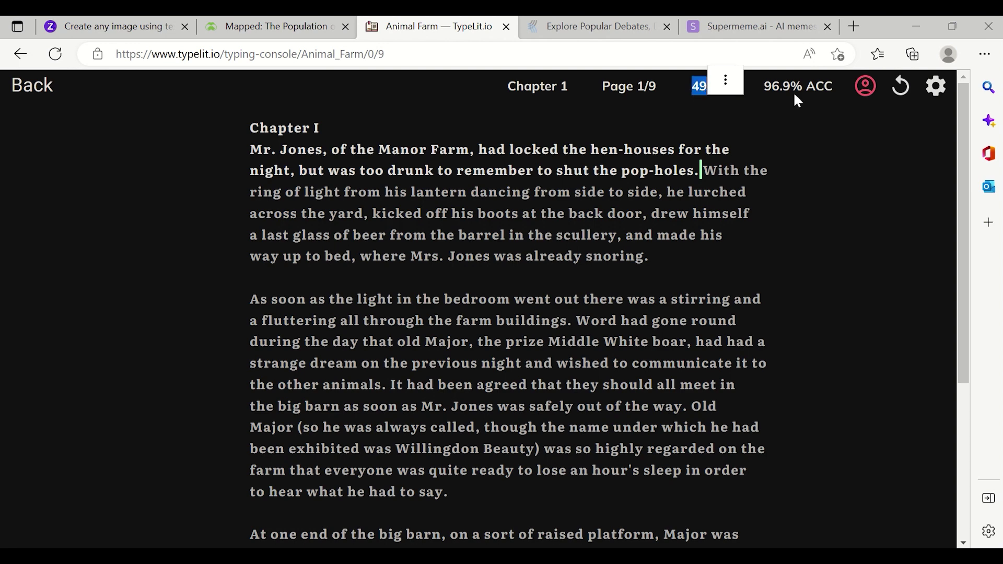
pyautogui.click(725, 80)
pyautogui.click(858, 203)
pyautogui.doubleClick(773, 88)
pyautogui.click(711, 161)
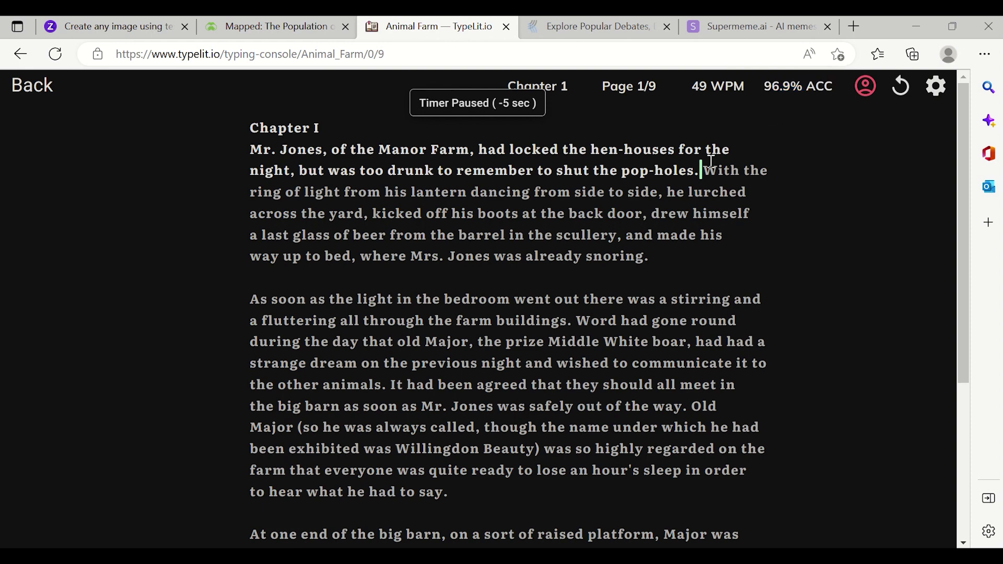
# Step: Retype the passage "With the ring of light from his lantern dancing from side to side, he lurched"
pyautogui.write('Wi')
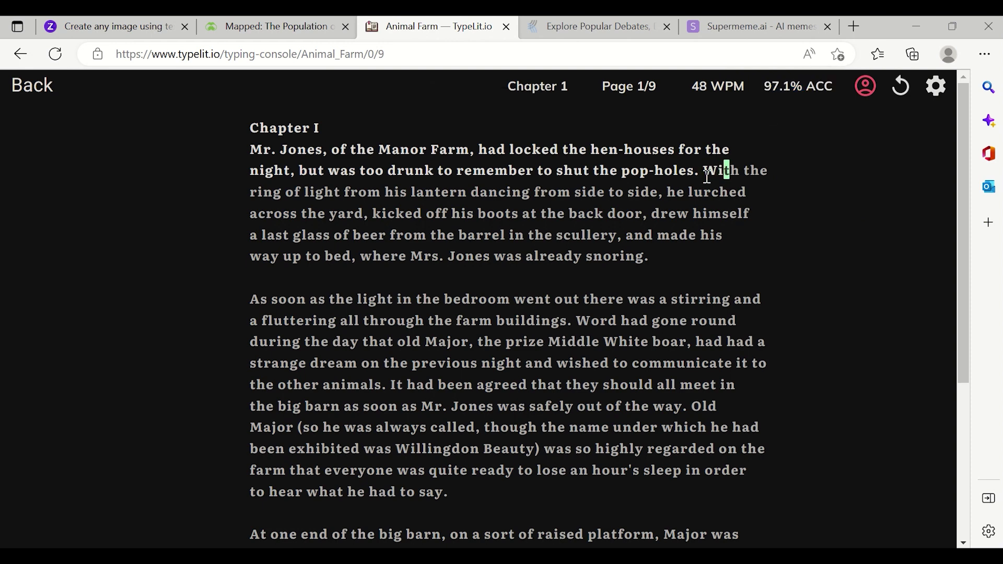
pyautogui.write('th the rin')
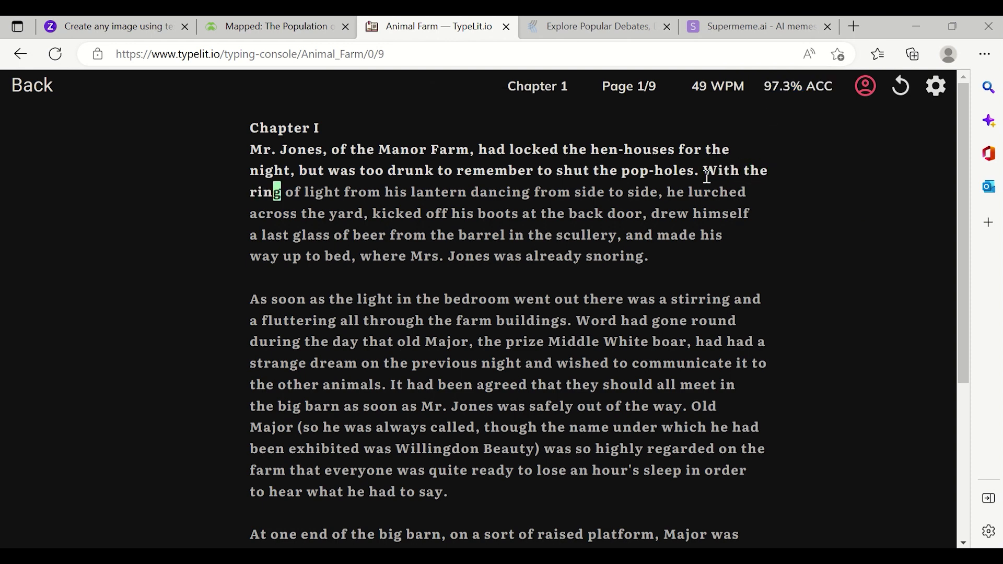
pyautogui.write('g of li')
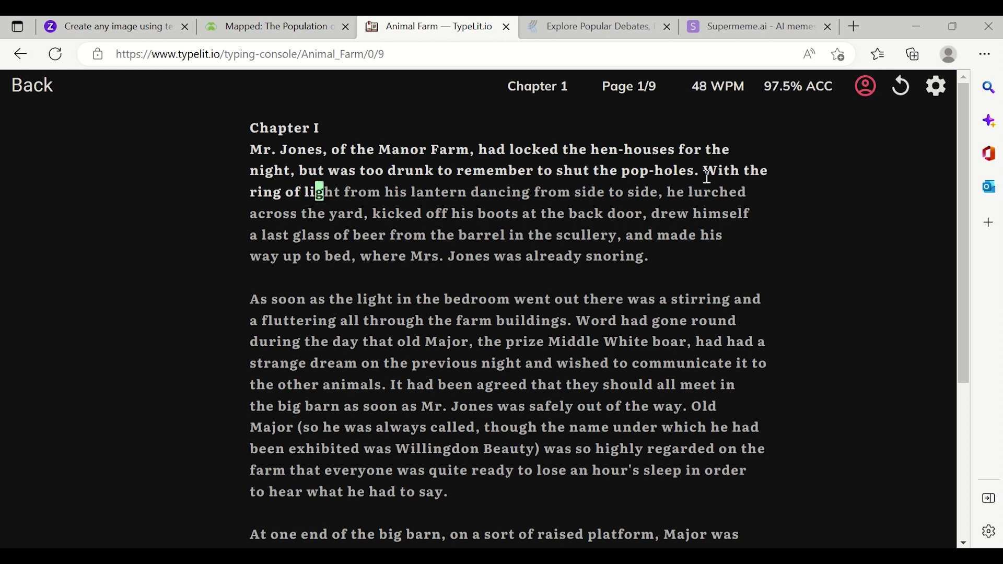
pyautogui.write('ght from his ')
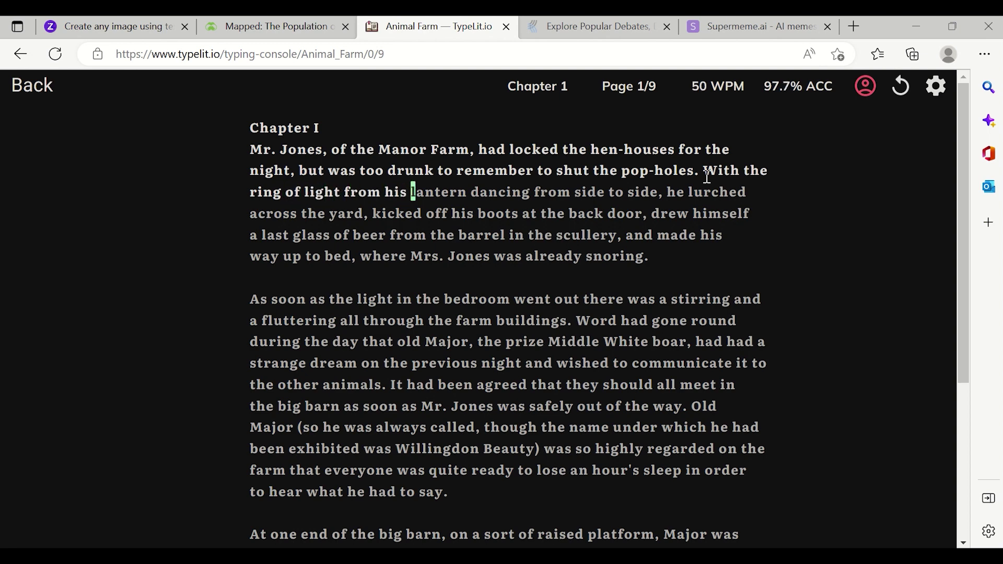
pyautogui.write('lantern d')
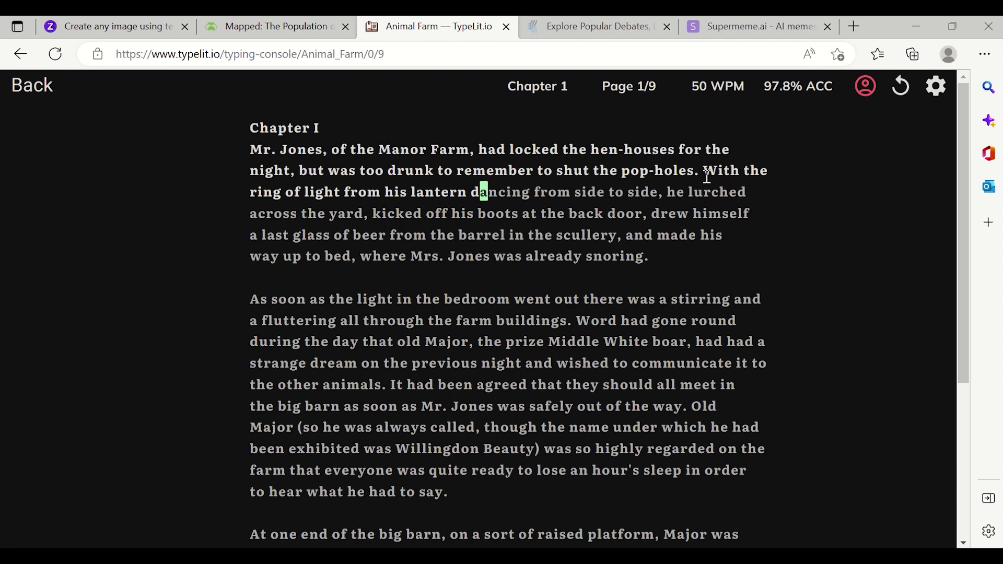
pyautogui.write('ancing from ')
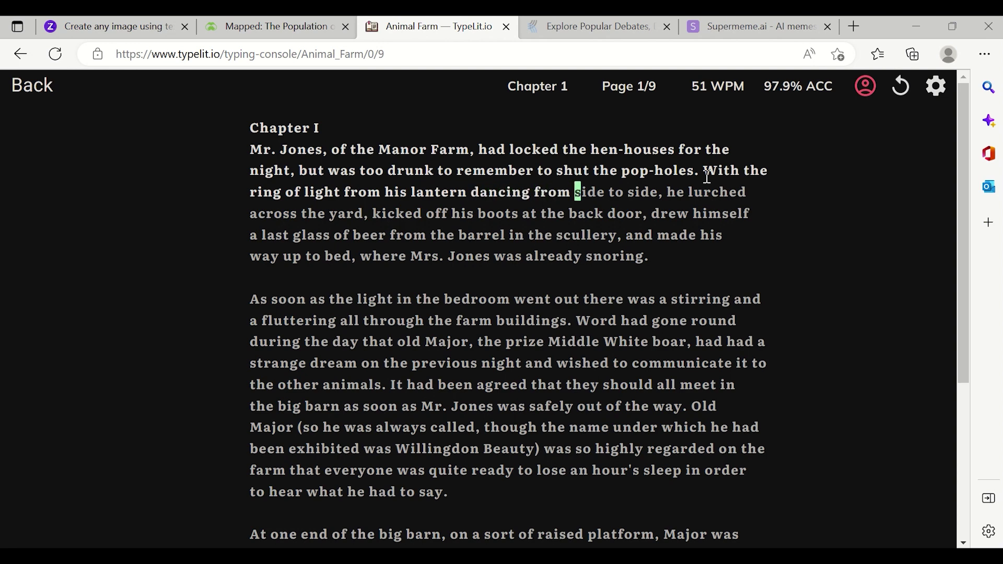
pyautogui.write('side to sid')
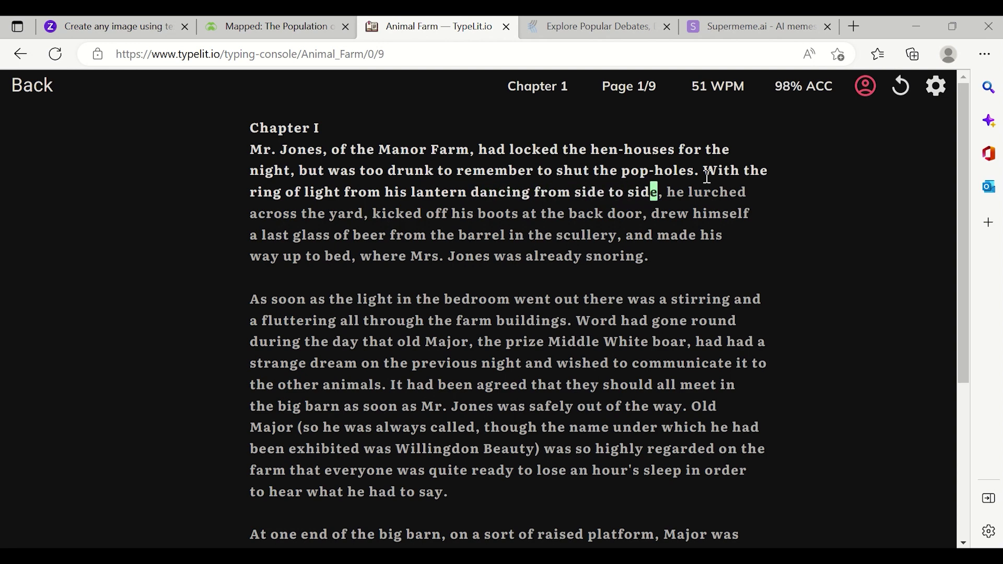
pyautogui.write('e, he ')
pyautogui.write('lurched ')
# Step: Retype the passage "across the yard, kicked off his boots at the back door," correcting the typo in "at"
pyautogui.write('across the yar')
pyautogui.write('d, kic')
pyautogui.write('ked off hi')
pyautogui.write('s boots t')
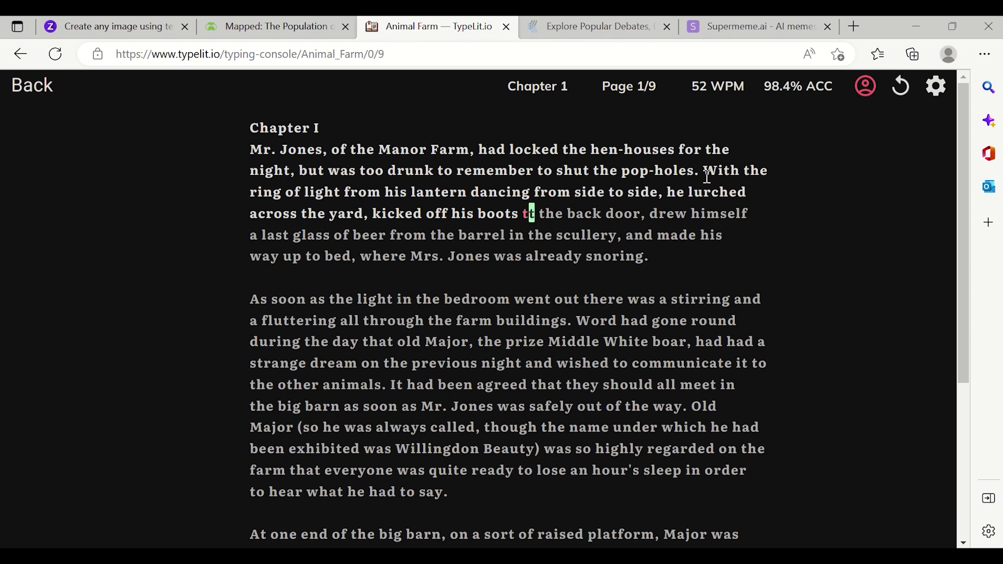
pyautogui.press('BackSpace')
pyautogui.write('at the back door, drew himse')
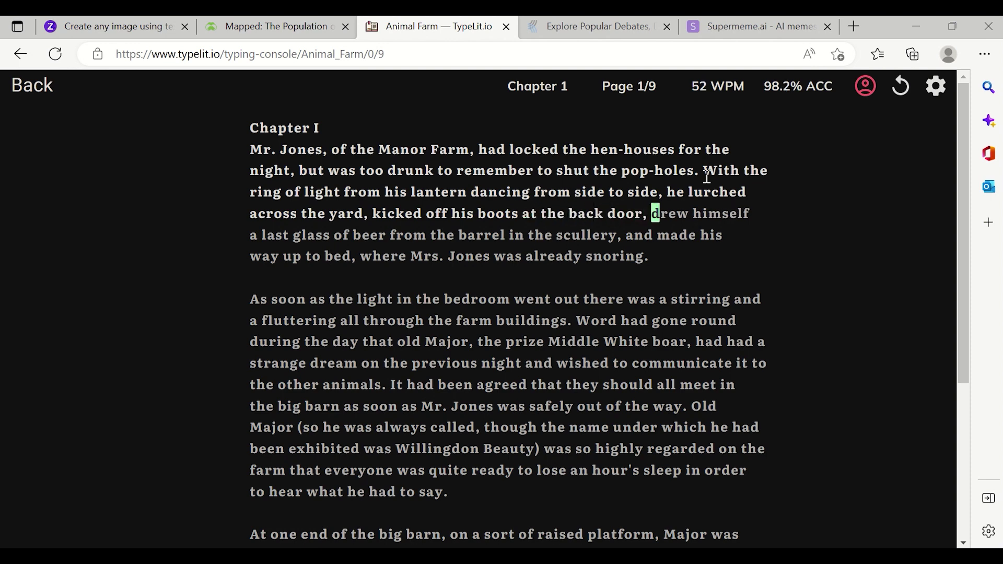
# Step: Continue retyping with "drew himself a last glass of beer from", correcting the typos in "himself" and "beer"
pyautogui.press('BackSpace')
pyautogui.write('w hims')
pyautogui.write('elg')
pyautogui.press('BackSpace')
pyautogui.write('f a la')
pyautogui.write('st glas')
pyautogui.write('s of beet')
pyautogui.write(' from')
pyautogui.press('BackSpace')
pyautogui.press('BackSpace')
pyautogui.press('BackSpace')
pyautogui.press('BackSpace')
pyautogui.press('BackSpace')
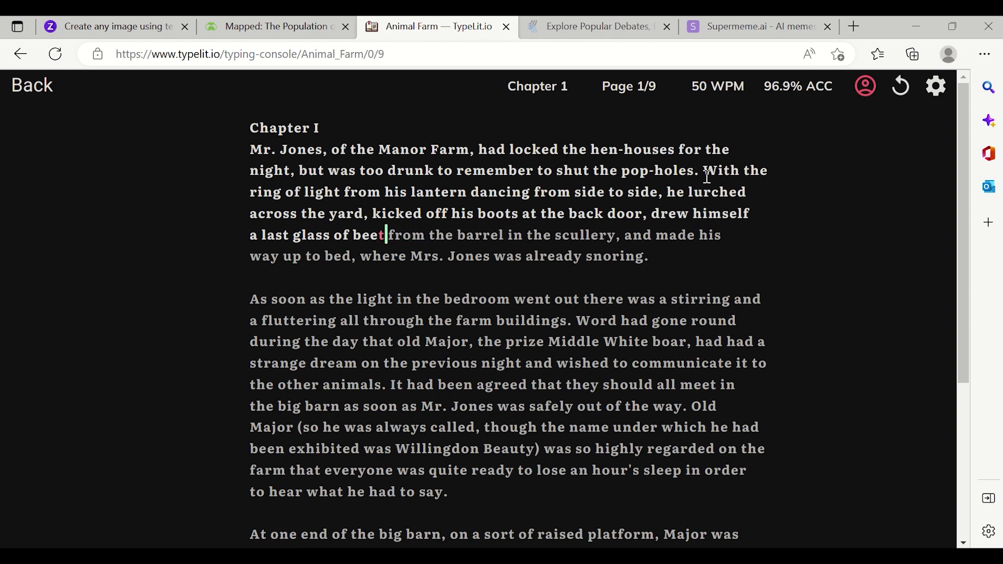
pyautogui.press('BackSpace')
pyautogui.write('r from t')
# Step: Retype the words "the barrel in the scullery, and made his" in the practice text
pyautogui.write('he barrel ')
pyautogui.write('in the scull')
pyautogui.write('ery, and')
pyautogui.write(' made his ')
# Step: Finish the paragraph by retyping "way up to bed, where Mrs. Jones was already snoring."
pyautogui.write('way up to b')
pyautogui.write('ed, where ')
pyautogui.write('Mrs. ')
pyautogui.write('Jones was')
pyautogui.write('al')
pyautogui.press('BackSpace')
pyautogui.press('BackSpace')
pyautogui.write('already snoring.')
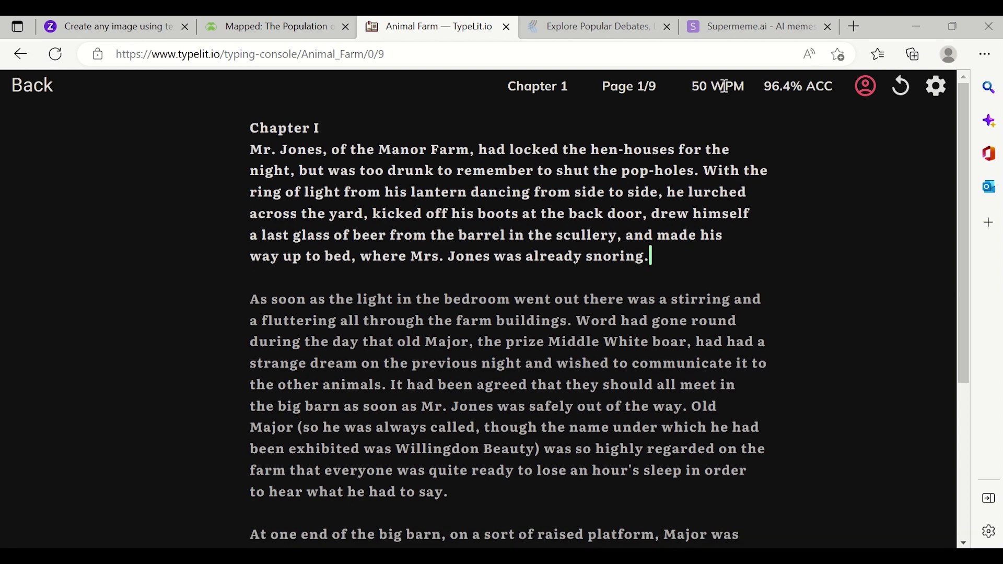
# Step: Highlight the words-per-minute reading to check the typing speed, then clear the selection
pyautogui.doubleClick(700, 86)
pyautogui.click(731, 84)
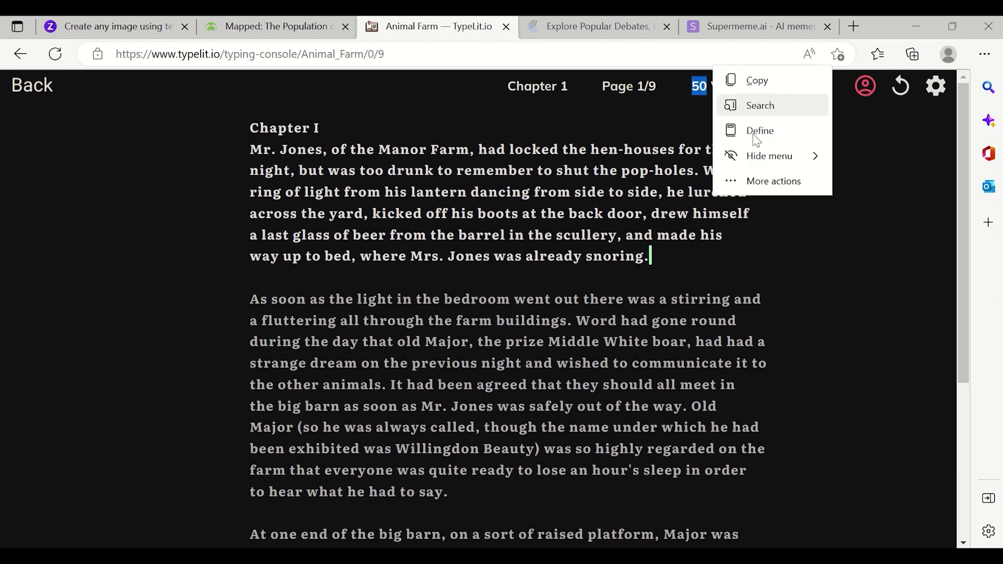
pyautogui.click(629, 210)
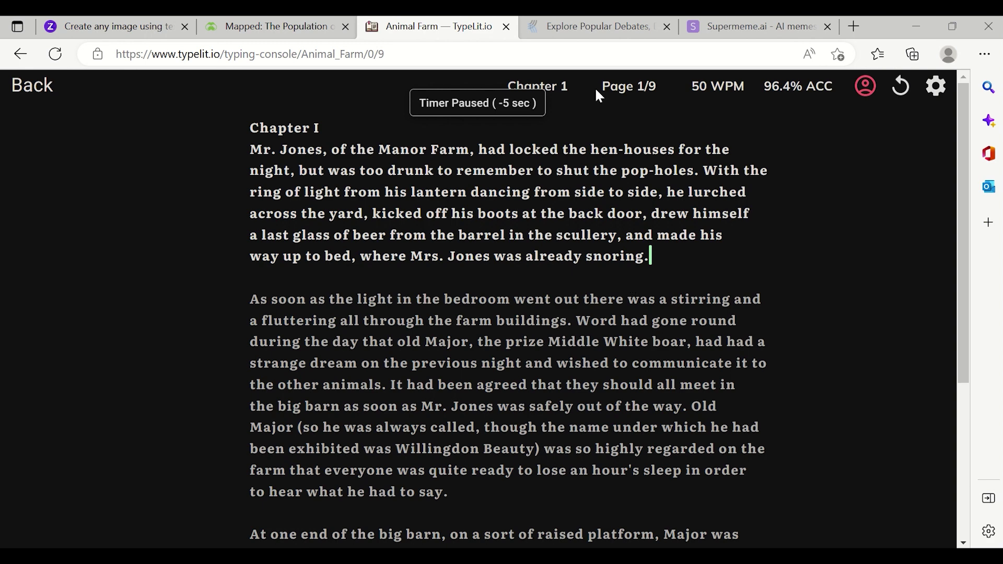
# Step: Switch to Kialo and open the featured debate "Should parents perpetuate myths like Santa Claus and the Easter Bunny to their children?"
pyautogui.click(598, 29)
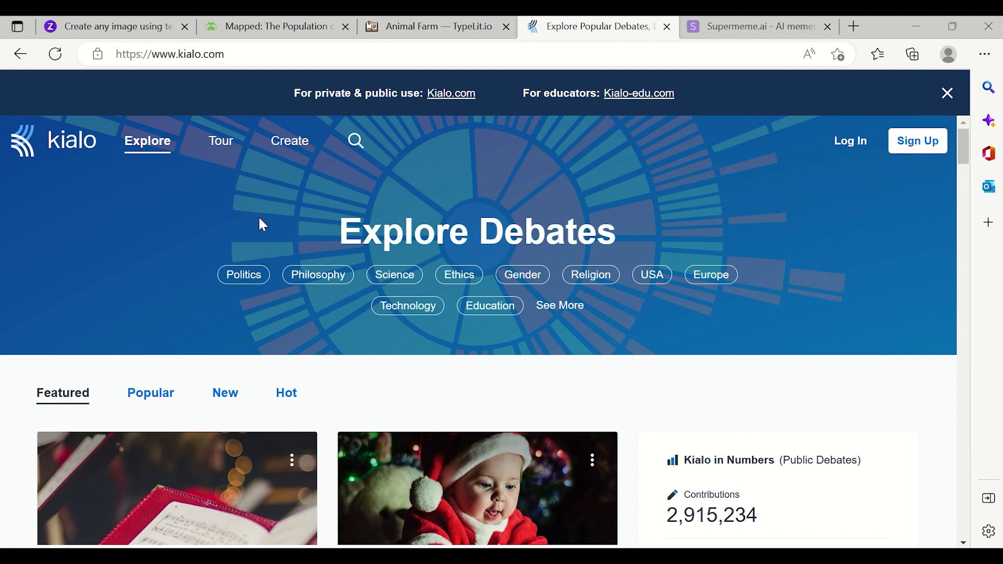
pyautogui.scroll(-3, 263, 224)
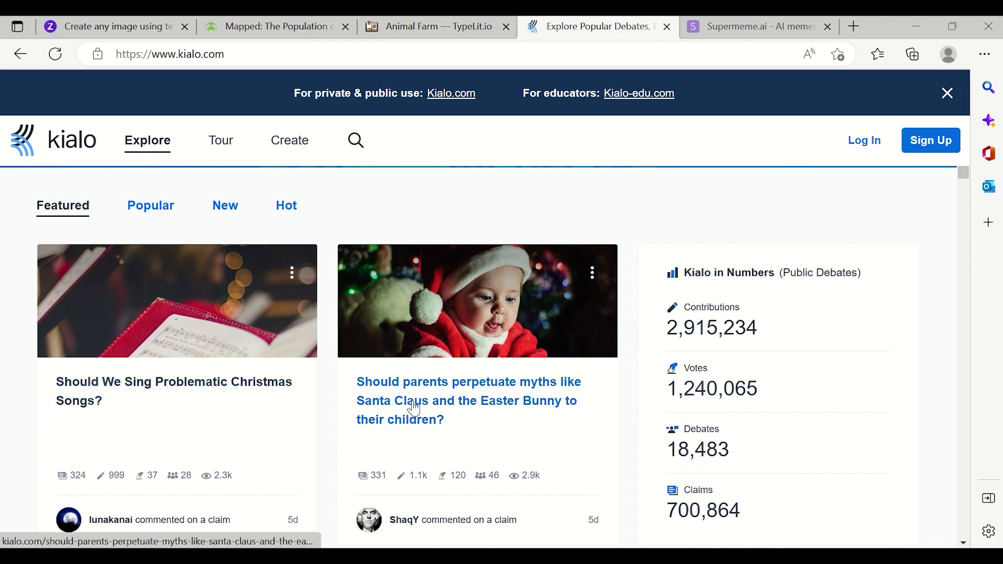
pyautogui.click(518, 412)
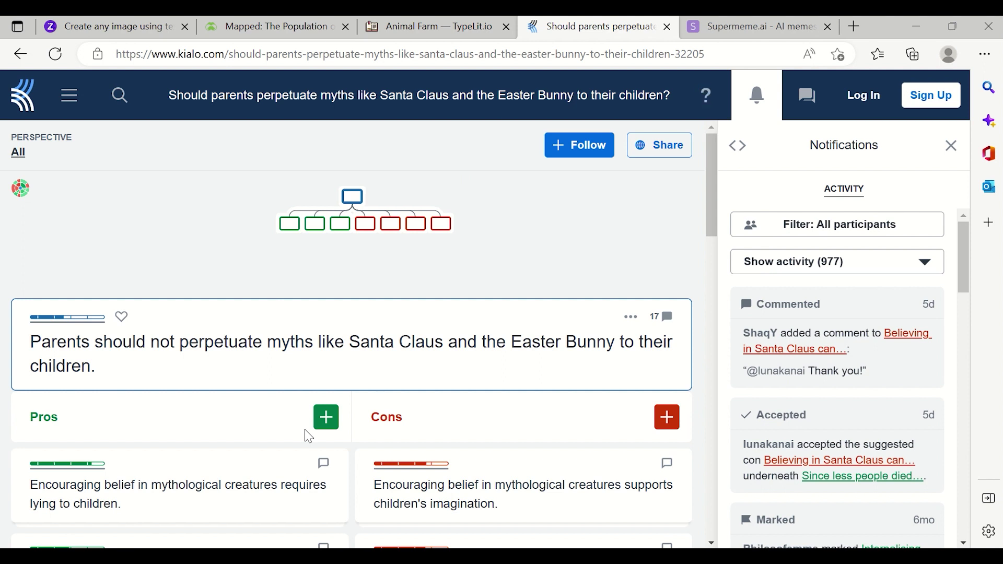
# Step: Read through the pro and con claims of the Santa Claus and Easter Bunny debate
pyautogui.scroll(-2, 308, 436)
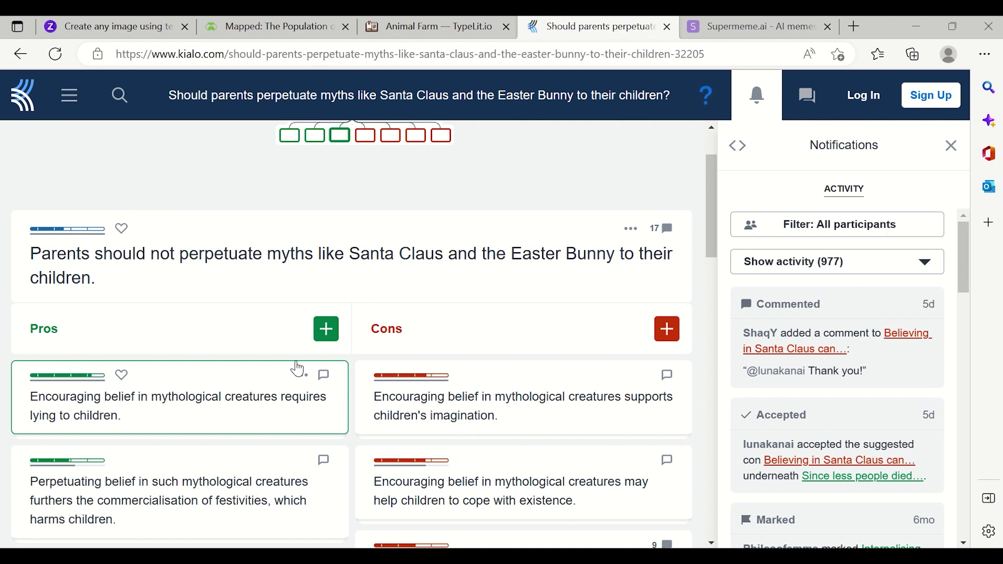
pyautogui.scroll(-6, 298, 368)
pyautogui.scroll(5, 298, 369)
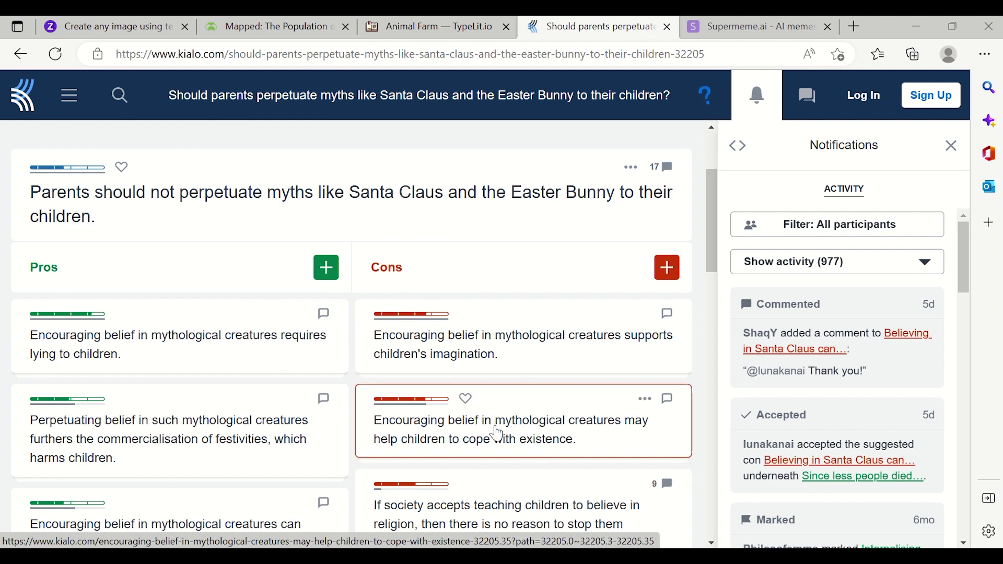
pyautogui.scroll(-1, 519, 428)
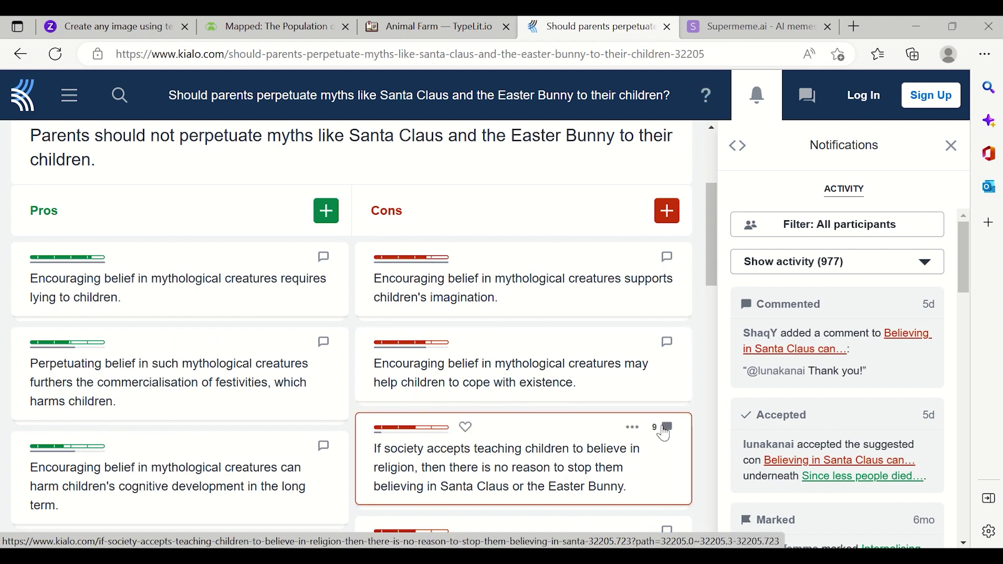
# Step: Examine the comments on the con claim about teaching children to believe in religion, then return to the debate's thesis
pyautogui.click(665, 431)
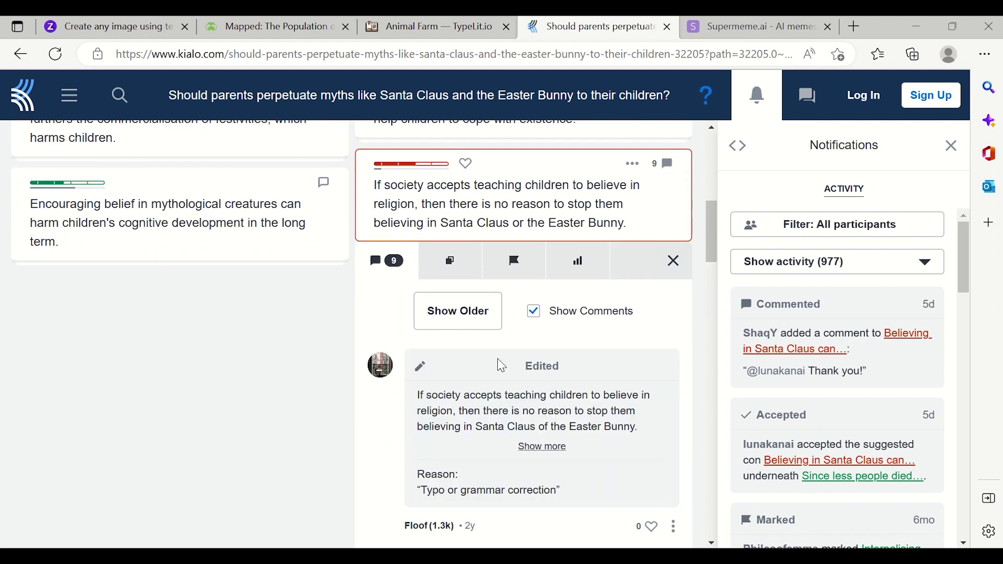
pyautogui.scroll(-3, 518, 417)
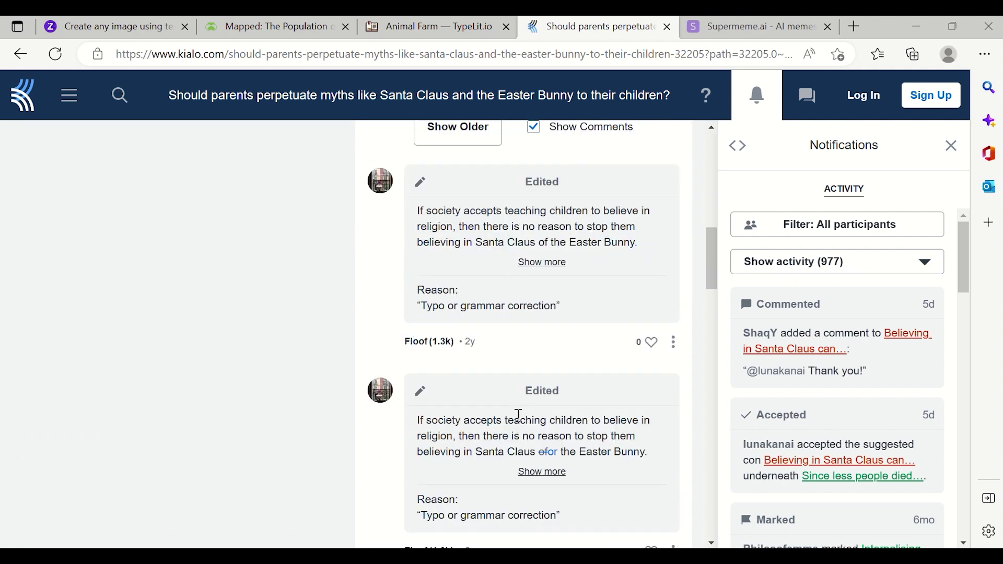
pyautogui.scroll(10, 518, 416)
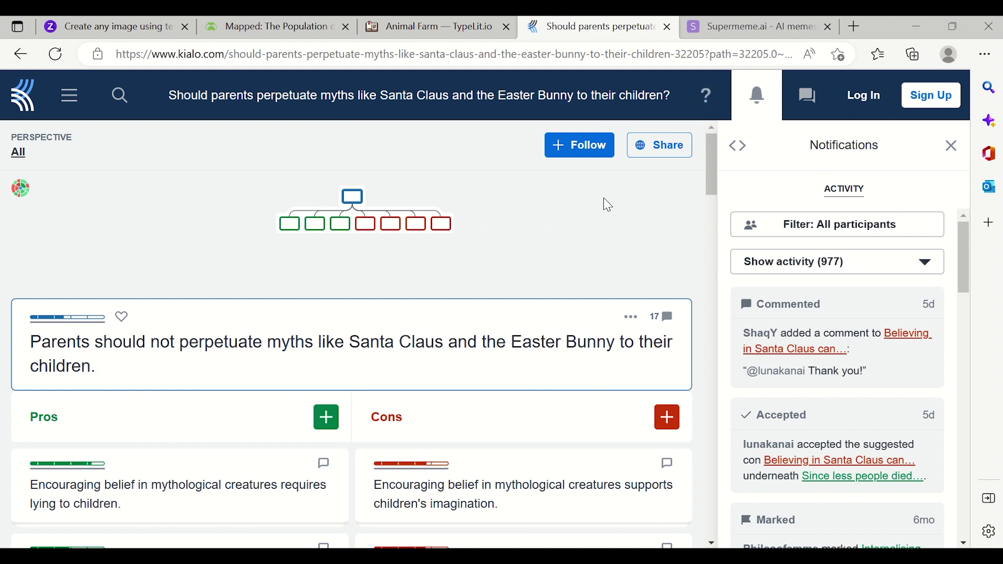
# Step: Look at the debate's Perspectives options for how users rated the claims, then close the Discussion Menu
pyautogui.click(67, 111)
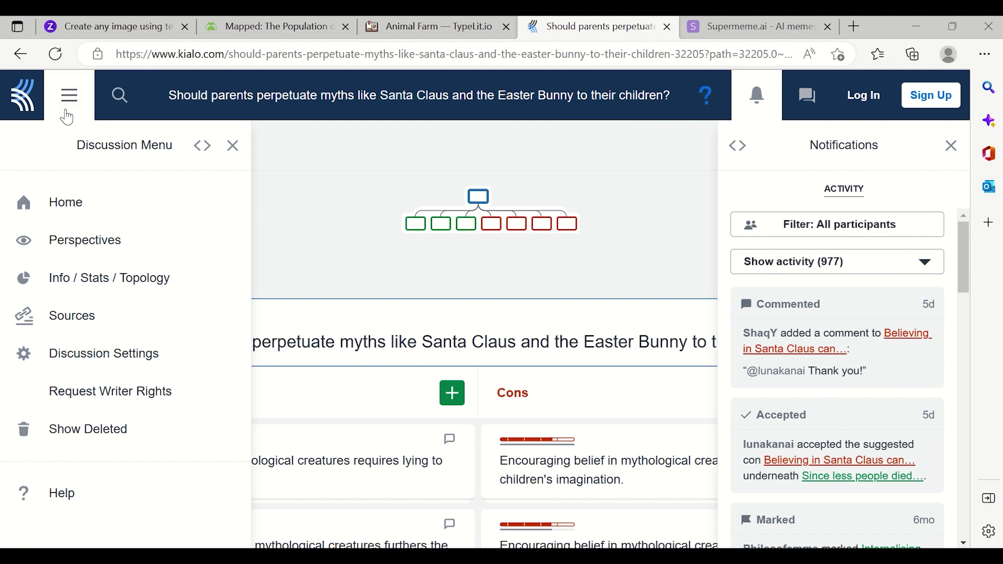
pyautogui.click(111, 238)
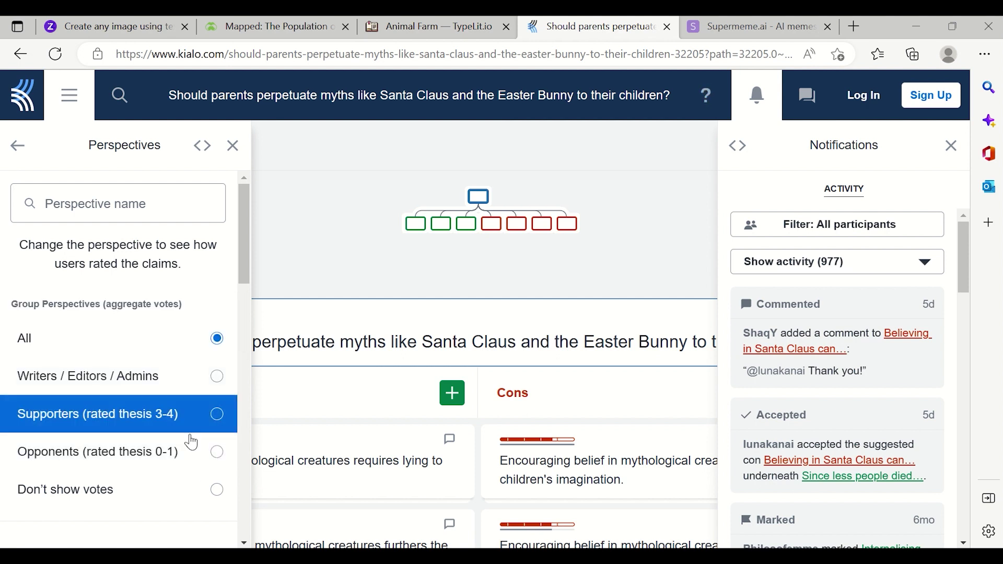
pyautogui.click(18, 145)
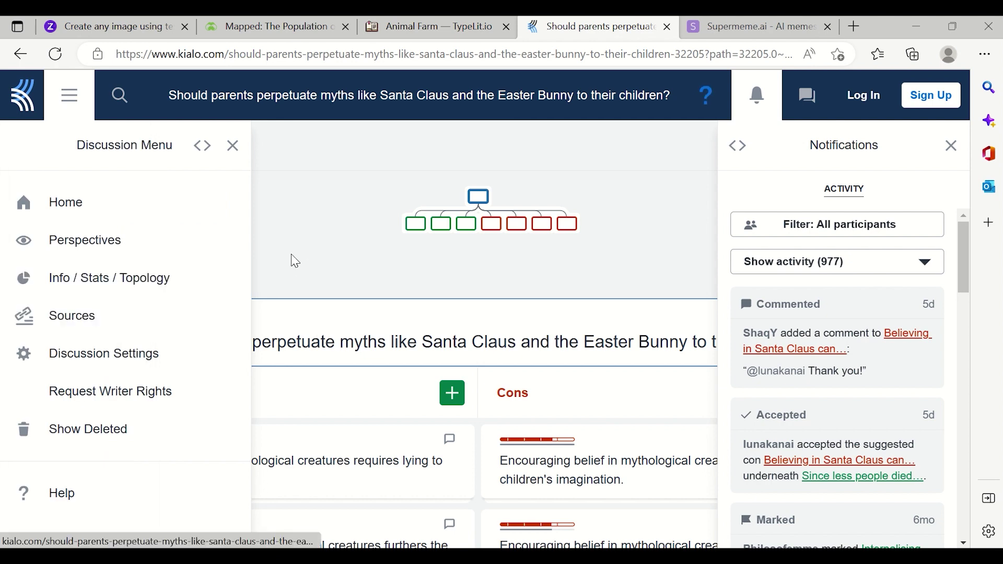
pyautogui.click(234, 149)
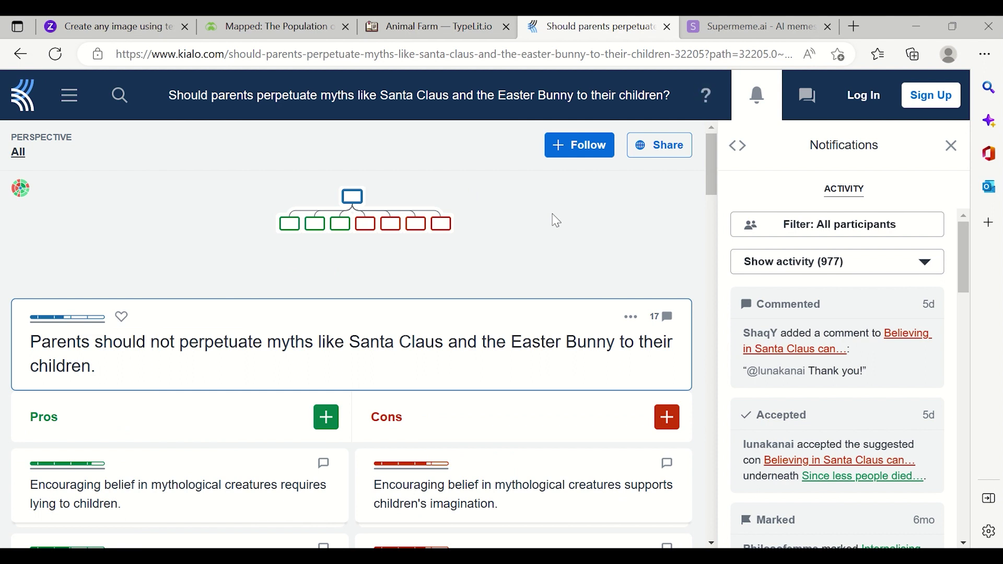
# Step: Switch to the Supermeme.ai site and look over its introduction to turning text into memes
pyautogui.click(741, 30)
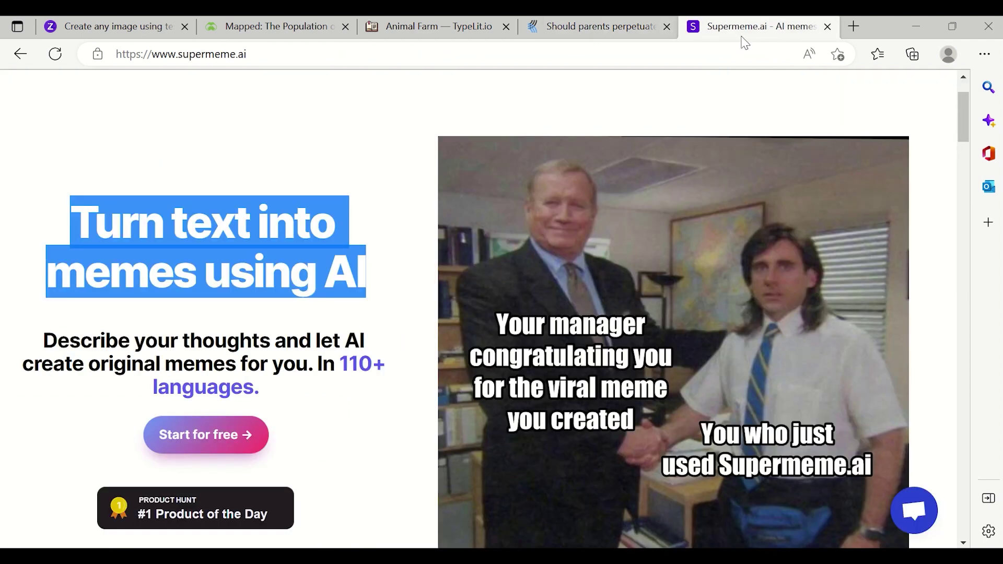
pyautogui.click(303, 228)
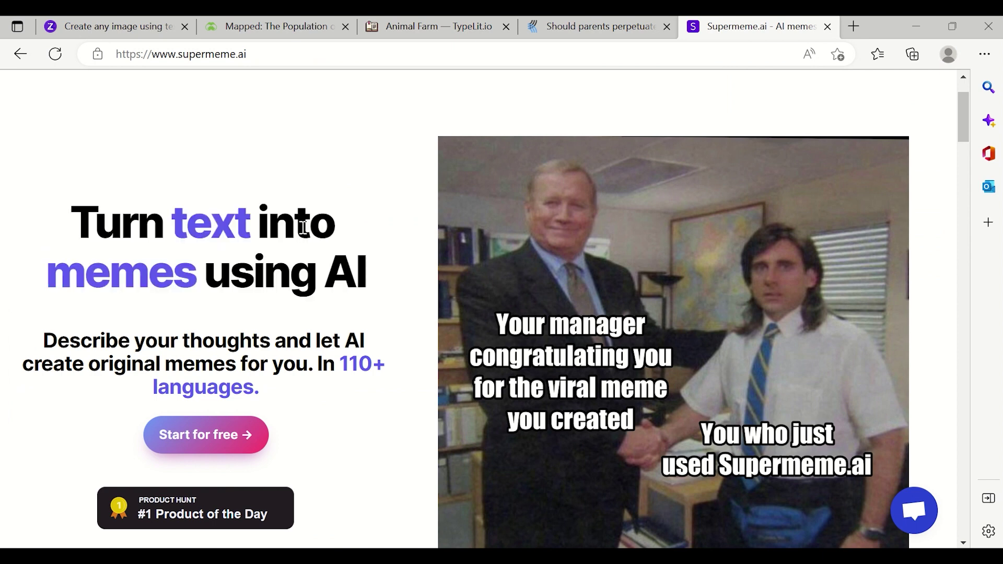
pyautogui.scroll(-2, 707, 362)
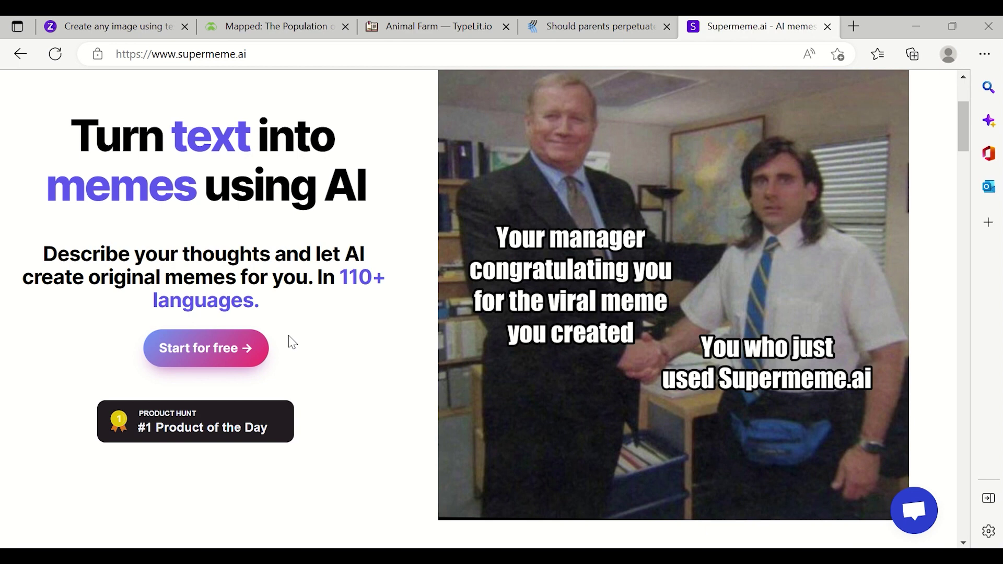
pyautogui.scroll(-1, 292, 342)
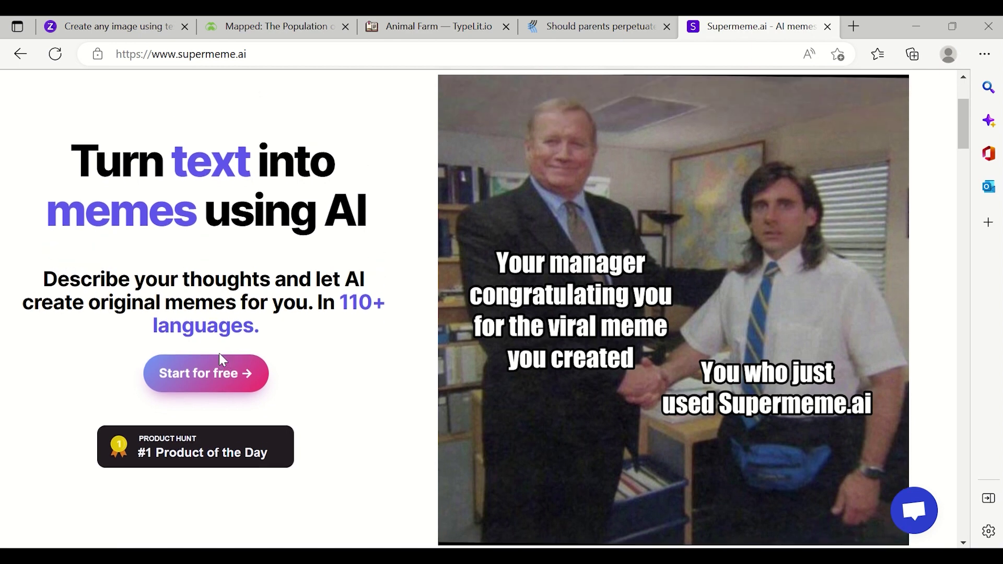
# Step: Start the free Supermeme.ai app and open its Text-to-meme generator
pyautogui.click(220, 360)
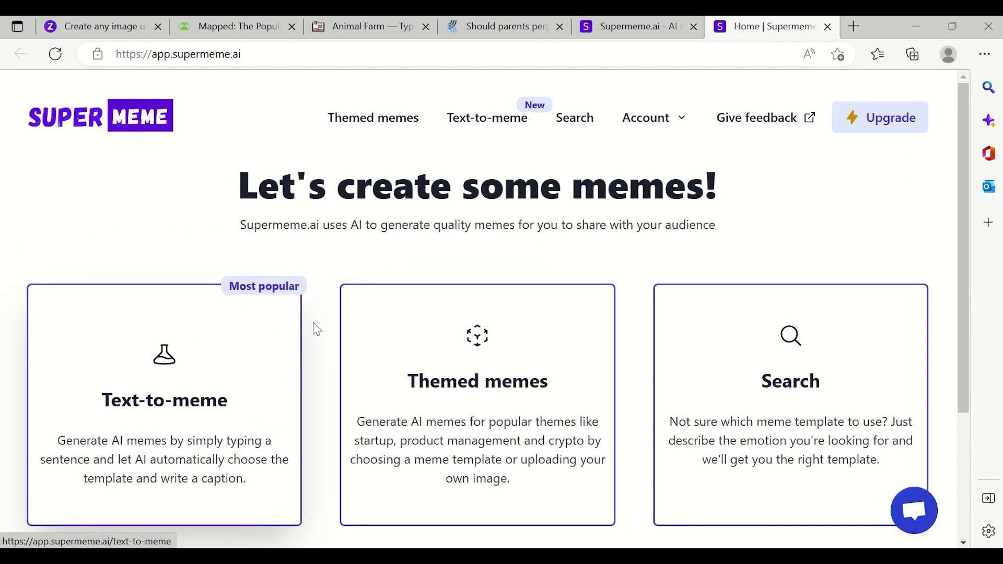
pyautogui.scroll(-2, 319, 329)
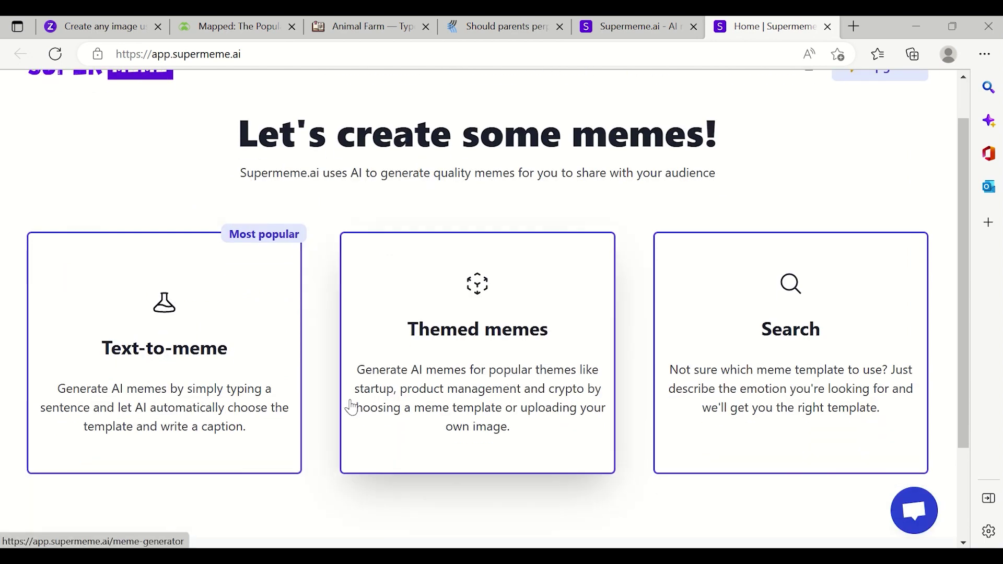
pyautogui.click(253, 406)
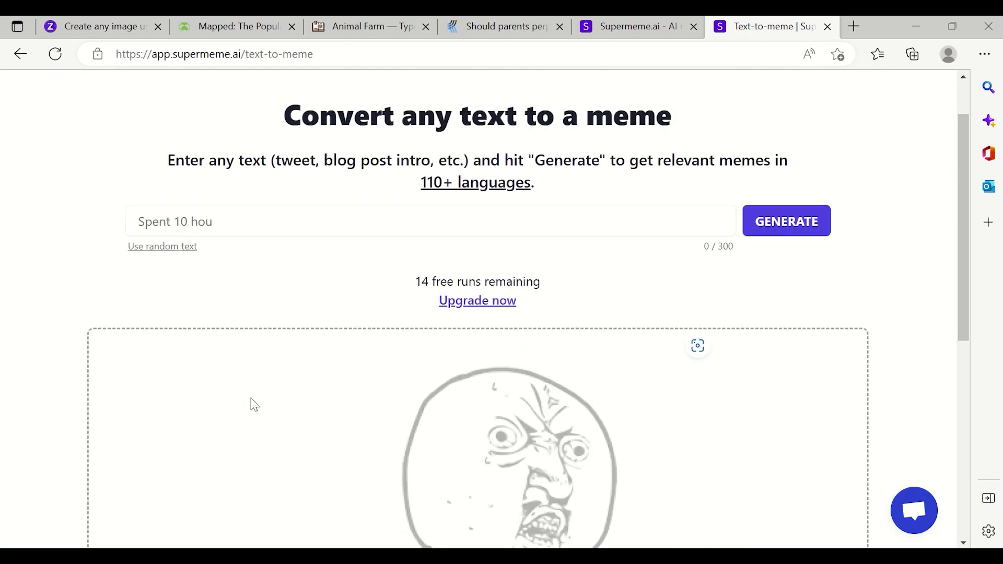
# Step: Generate memes from the text "Data Scientist earn less than what you think"
pyautogui.click(243, 301)
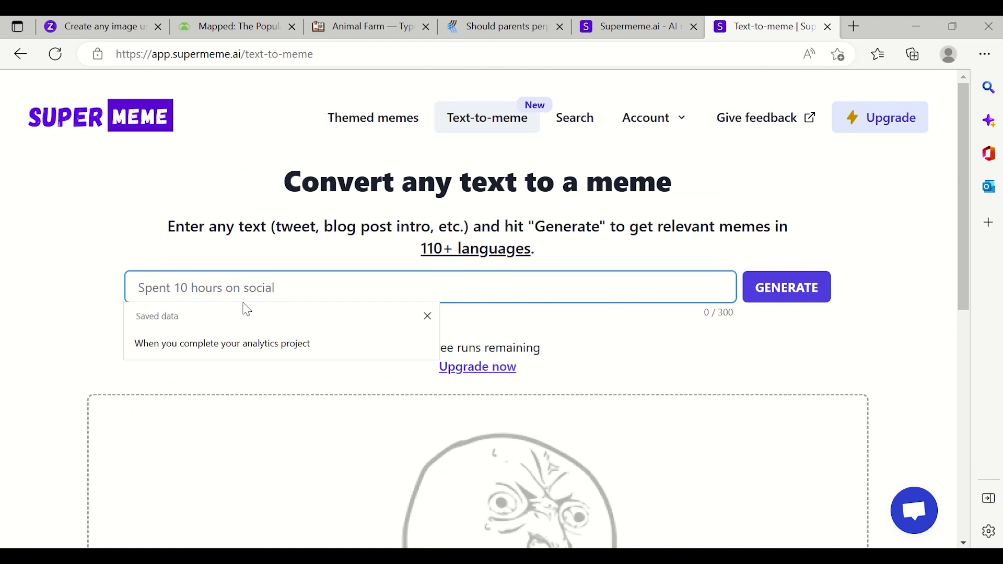
pyautogui.click(84, 288)
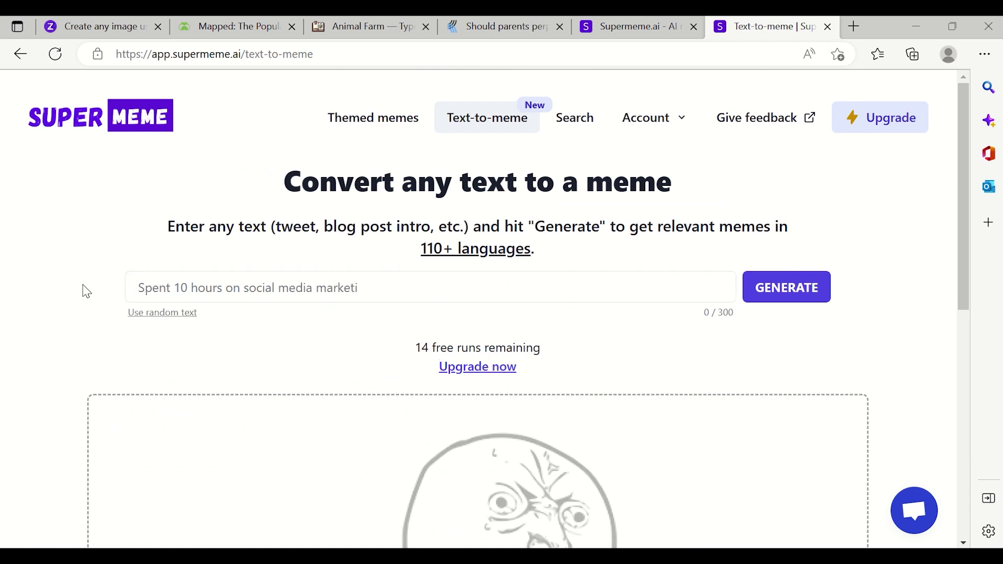
pyautogui.click(231, 291)
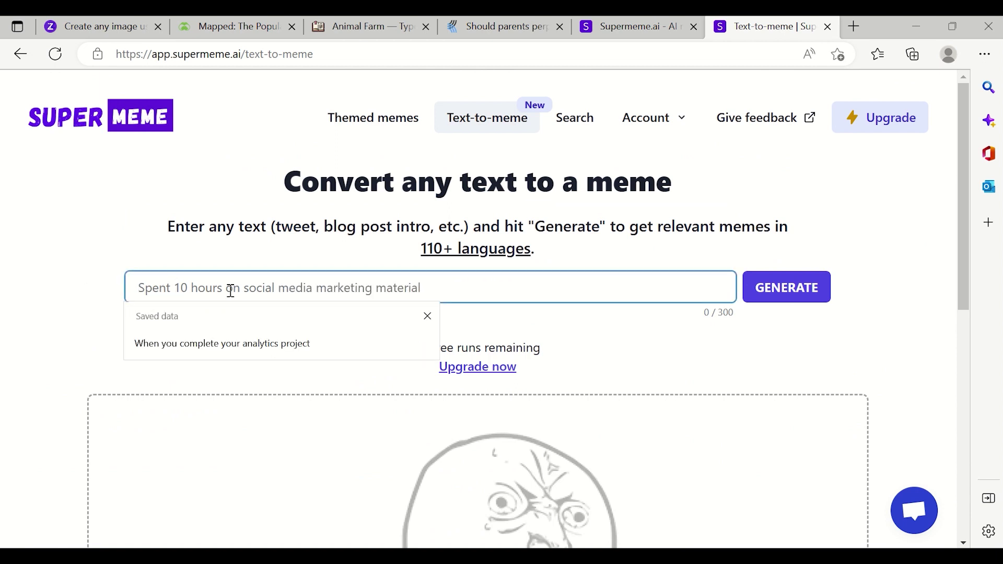
pyautogui.write('Data Scien')
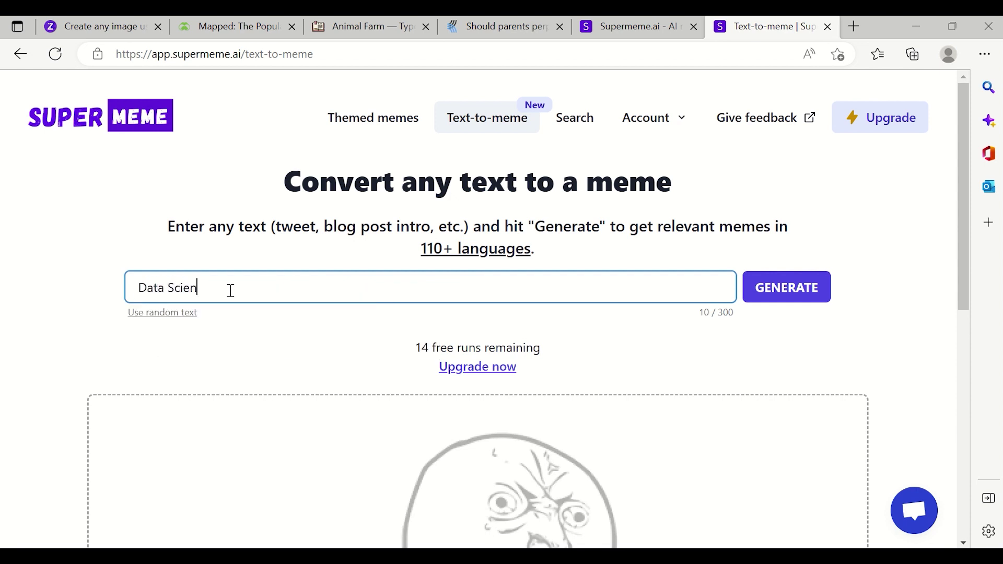
pyautogui.press('BackSpace')
pyautogui.write('ntist earn less than what you think')
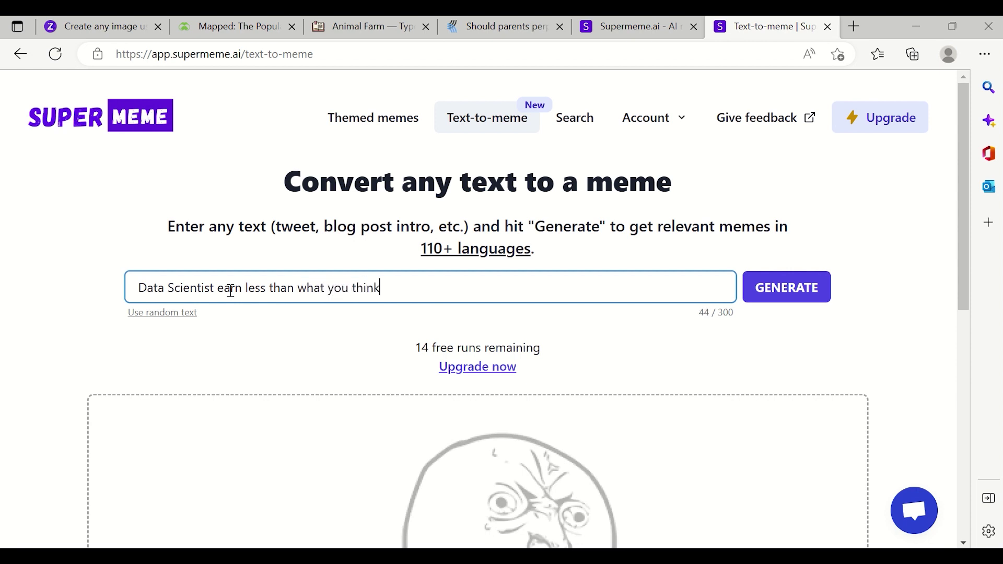
pyautogui.click(746, 293)
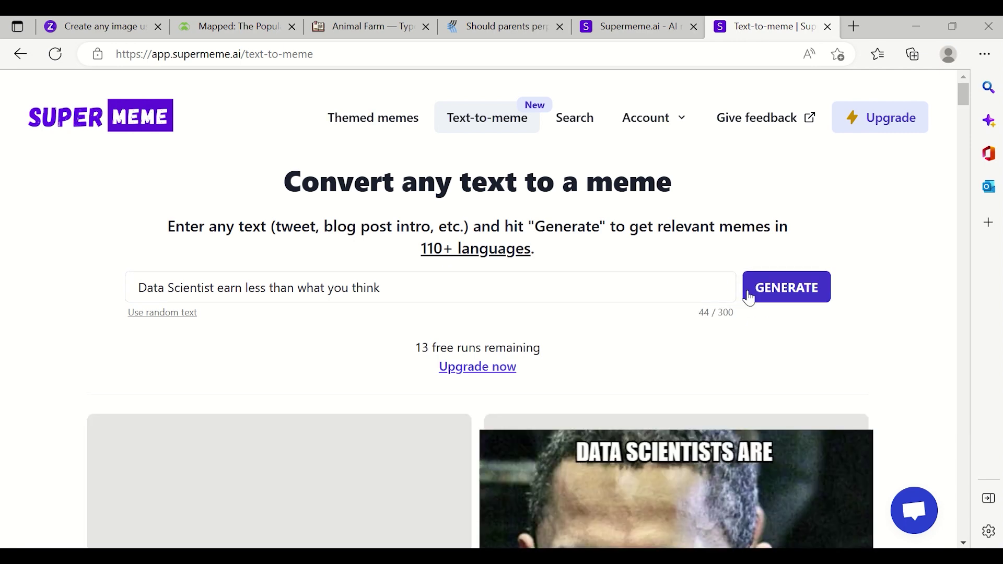
# Step: Browse the generated data scientist memes
pyautogui.scroll(-7, 747, 293)
pyautogui.scroll(-8, 588, 315)
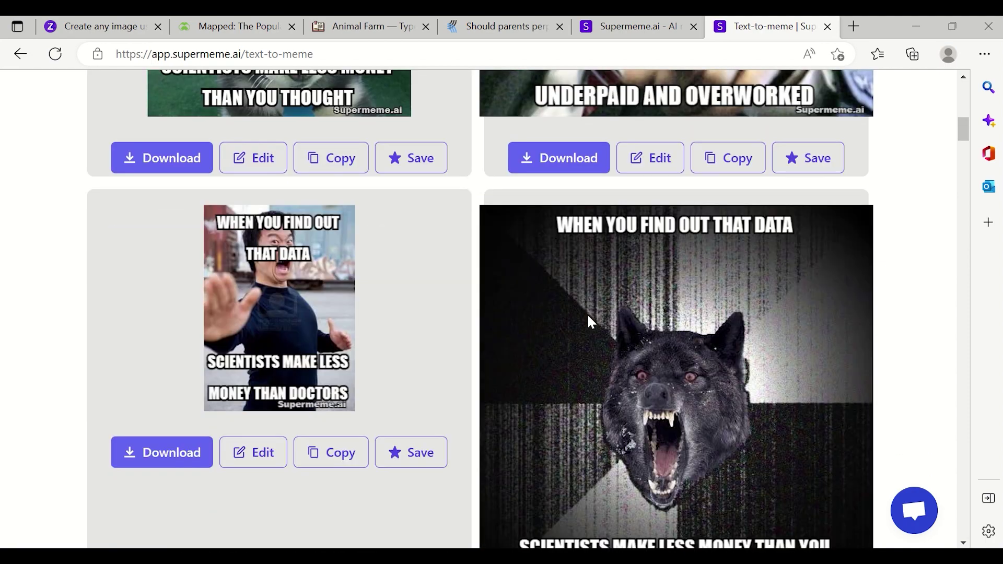
pyautogui.scroll(10, 586, 312)
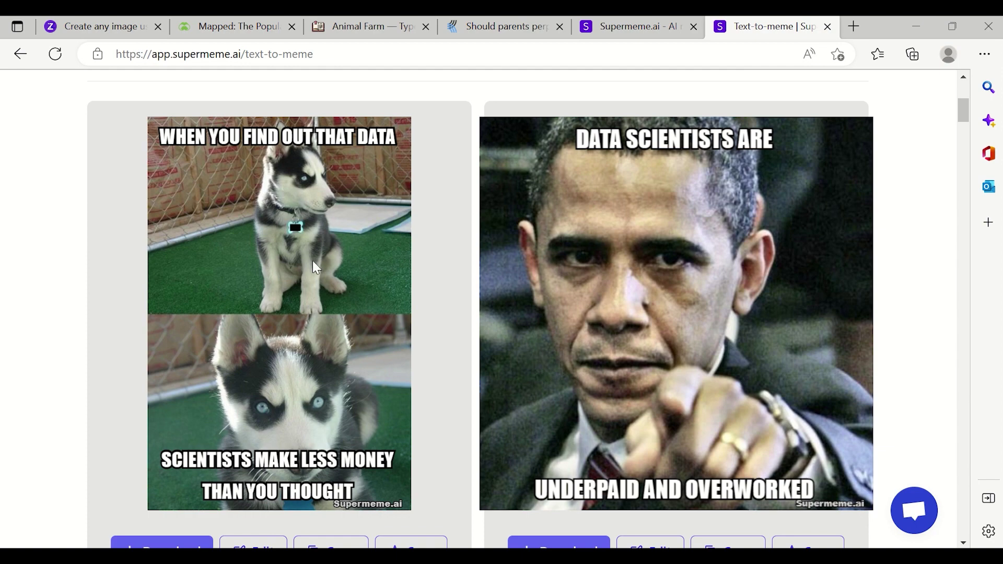
pyautogui.scroll(-4, 593, 372)
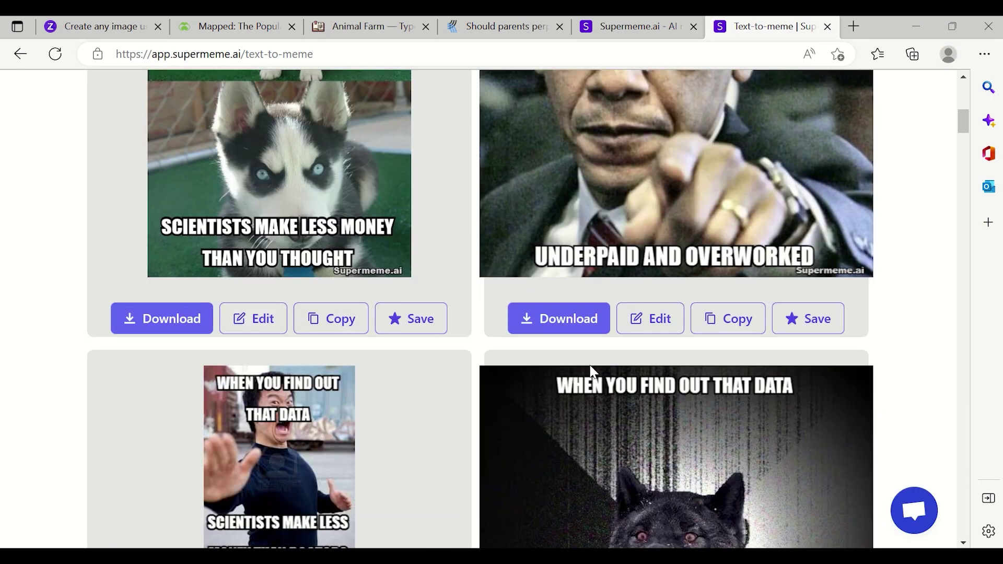
# Step: Replace the meme text with the random suggestion "Just got a raise from the boss" and generate memes from it
pyautogui.scroll(-5, 594, 371)
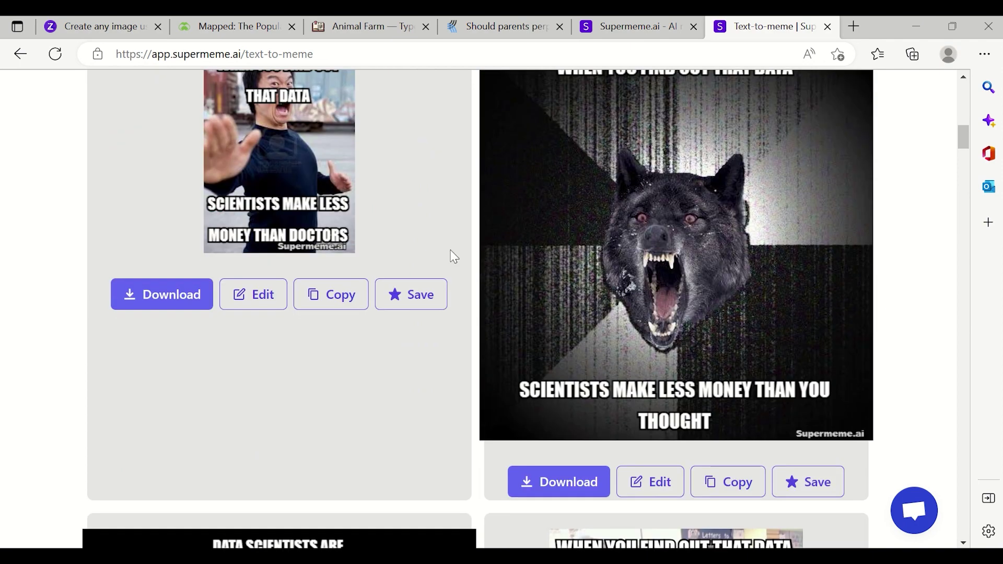
pyautogui.scroll(5, 453, 256)
pyautogui.scroll(-4, 453, 256)
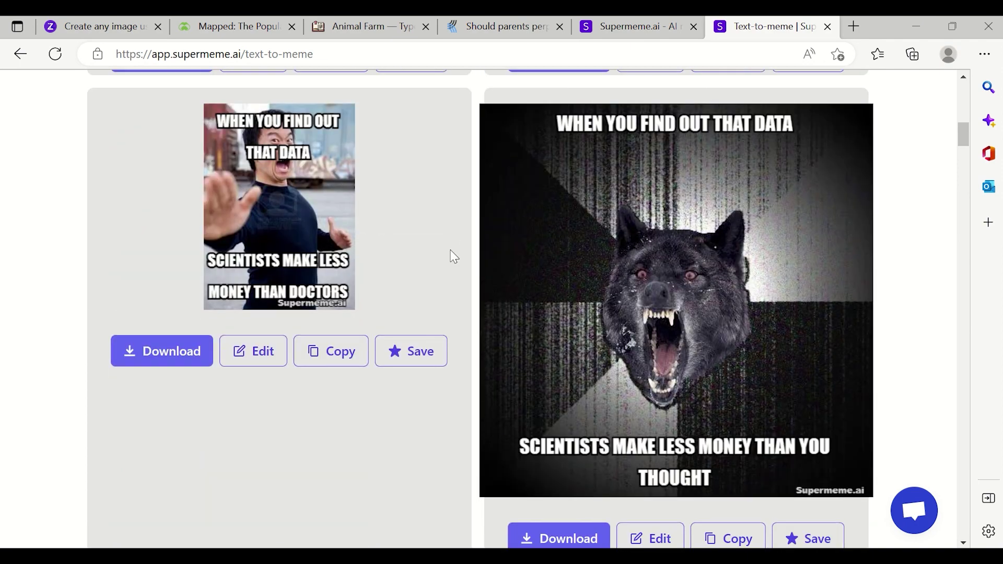
pyautogui.scroll(12, 453, 256)
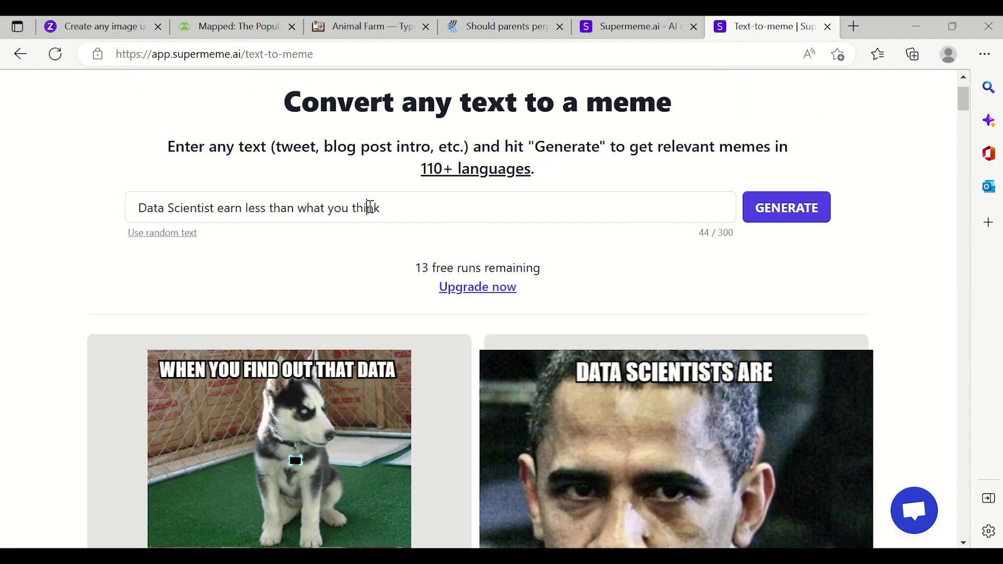
pyautogui.tripleClick(369, 208)
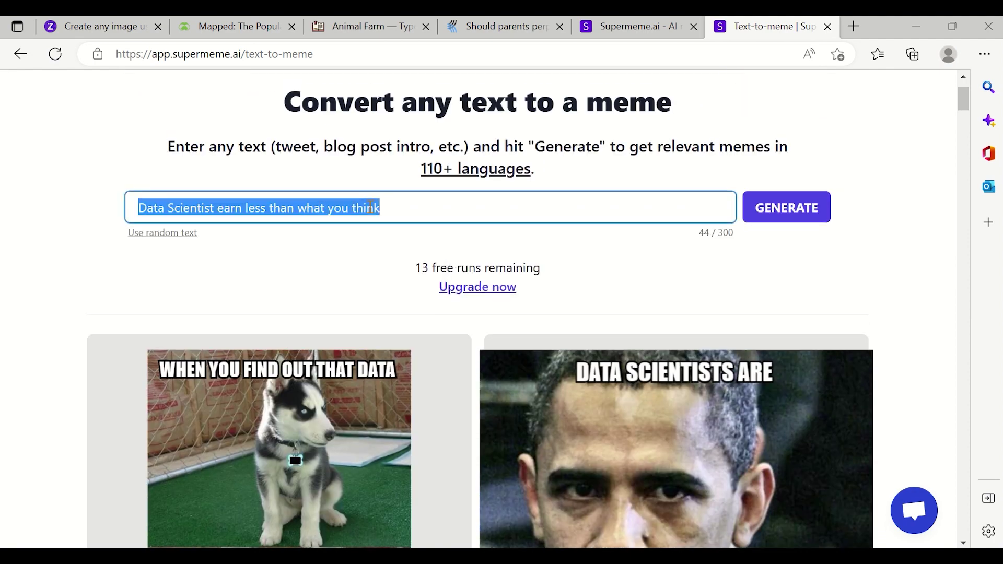
pyautogui.click(396, 207)
pyautogui.click(187, 234)
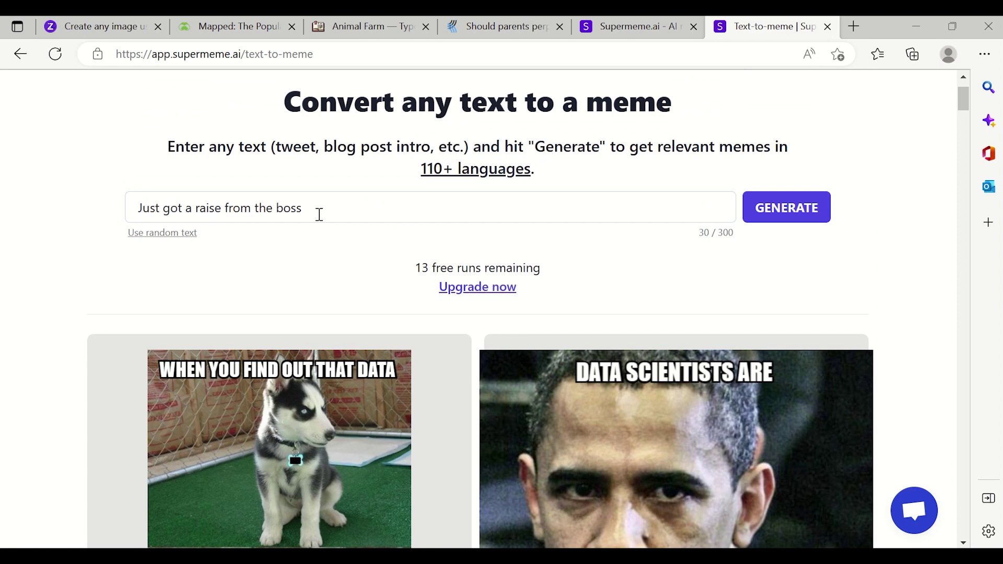
pyautogui.click(781, 228)
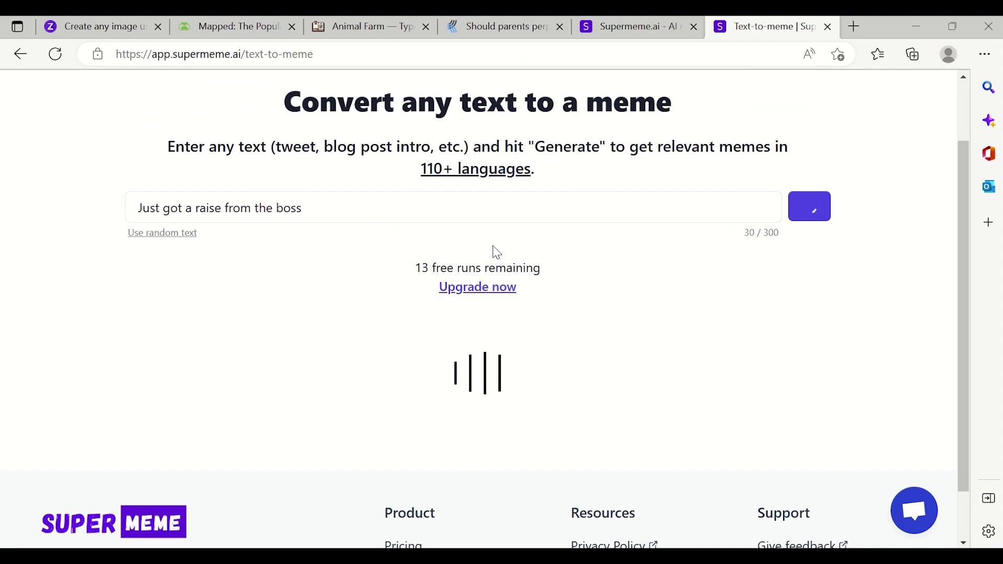
# Step: Look through the generated memes about getting a raise from the boss
pyautogui.scroll(-3, 491, 252)
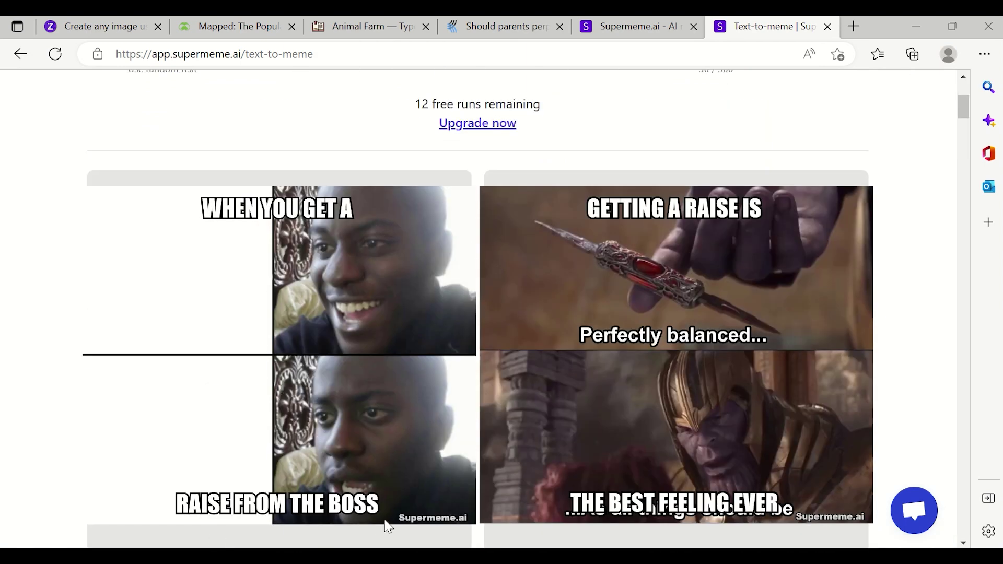
pyautogui.scroll(3, 362, 349)
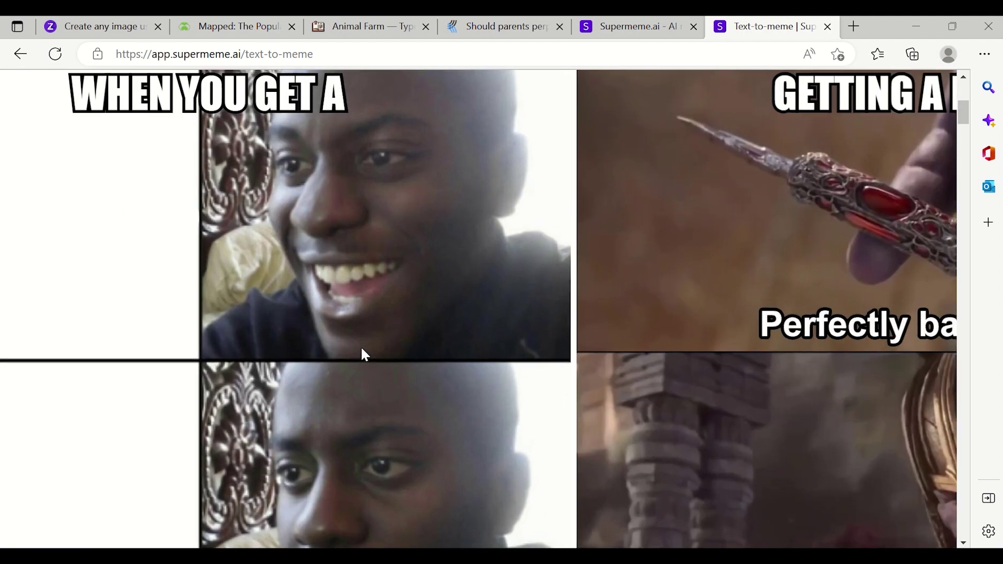
pyautogui.scroll(-3, 362, 350)
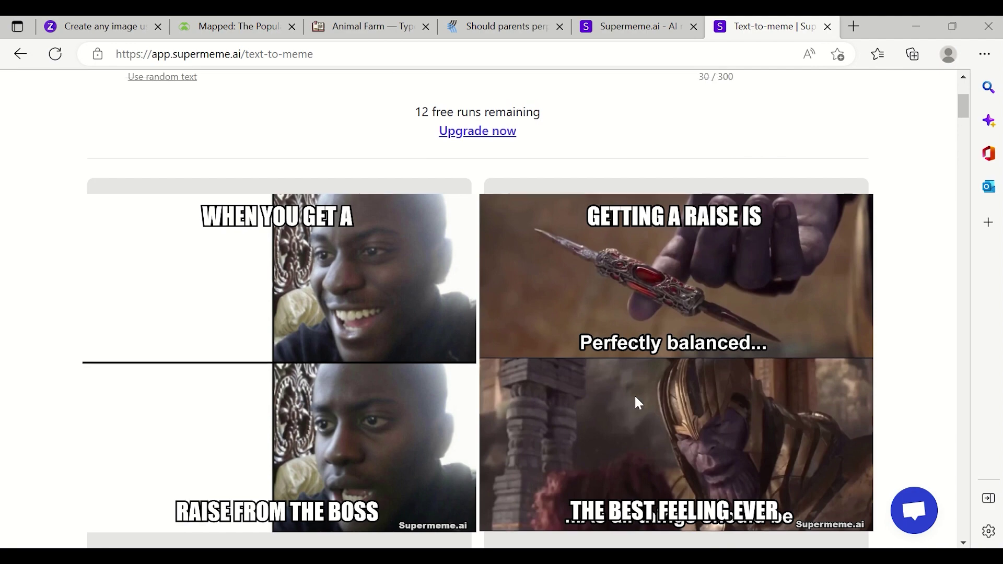
pyautogui.scroll(-10, 634, 394)
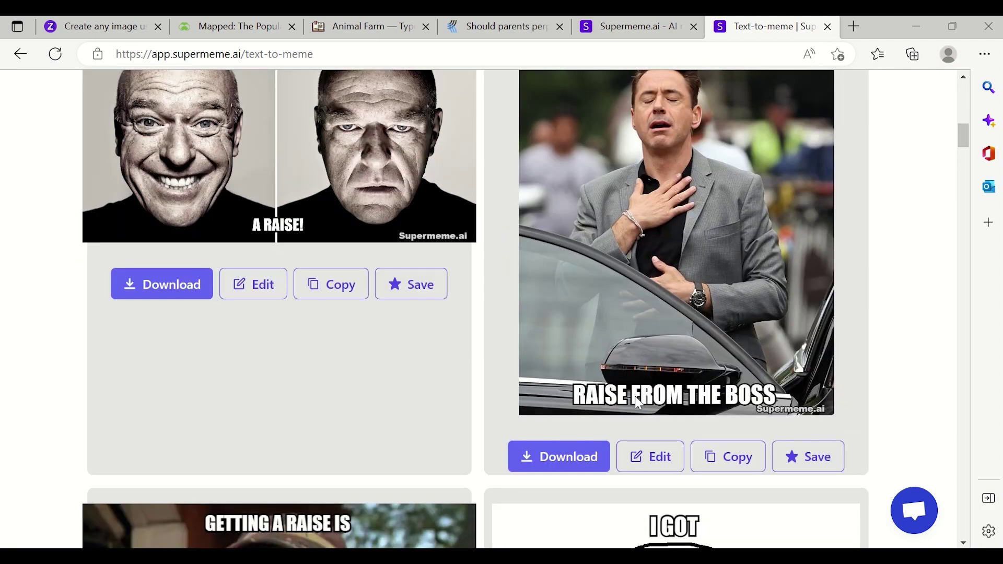
pyautogui.scroll(3, 637, 402)
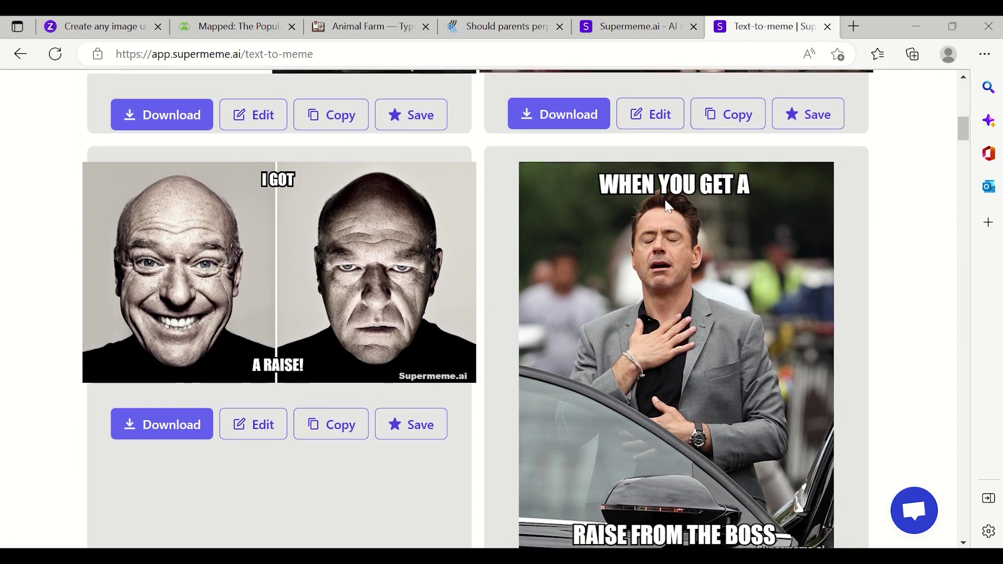
pyautogui.scroll(-2, 749, 198)
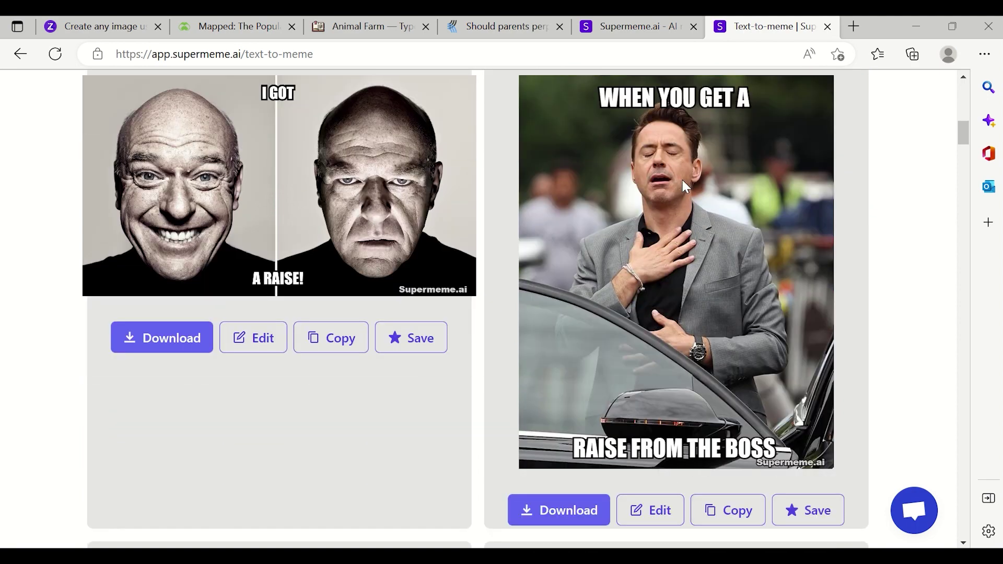
pyautogui.keyDown('ctrl'); pyautogui.scroll(5, 662, 303); pyautogui.keyUp('ctrl')
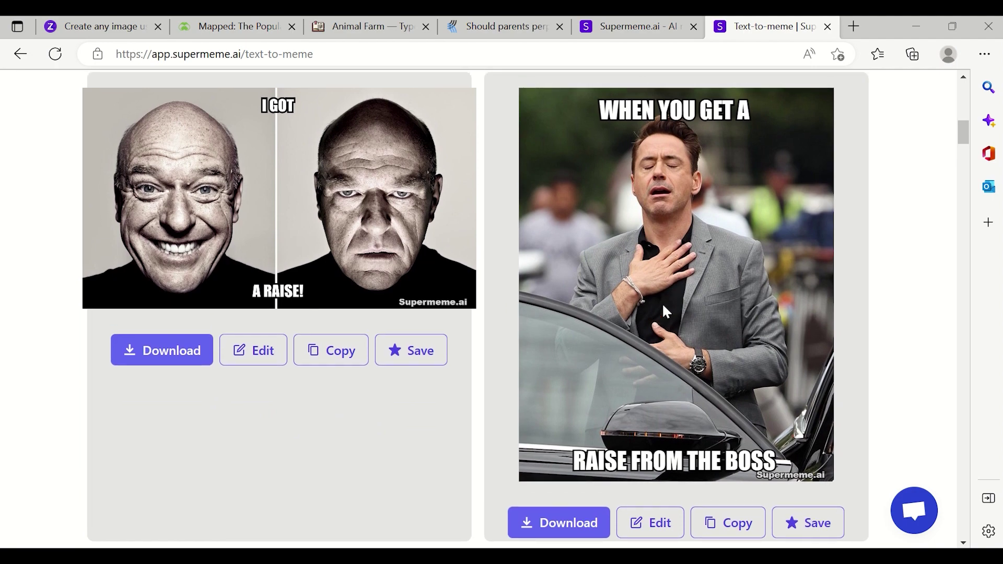
pyautogui.keyDown('ctrl'); pyautogui.scroll(-5, 662, 303); pyautogui.keyUp('ctrl')
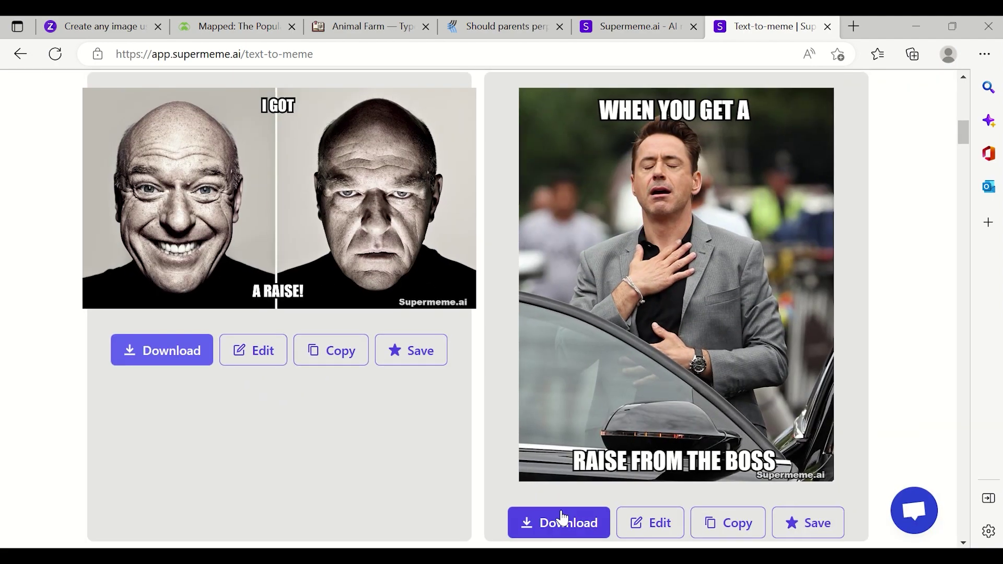
# Step: Open the Themed memes generator and choose Crypto as the theme
pyautogui.scroll(10, 562, 518)
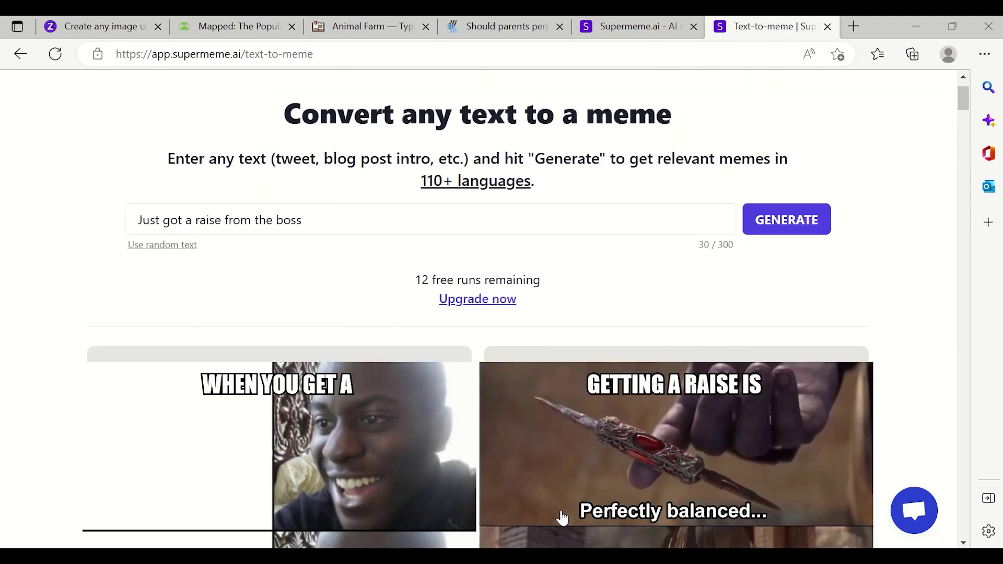
pyautogui.tripleClick(407, 226)
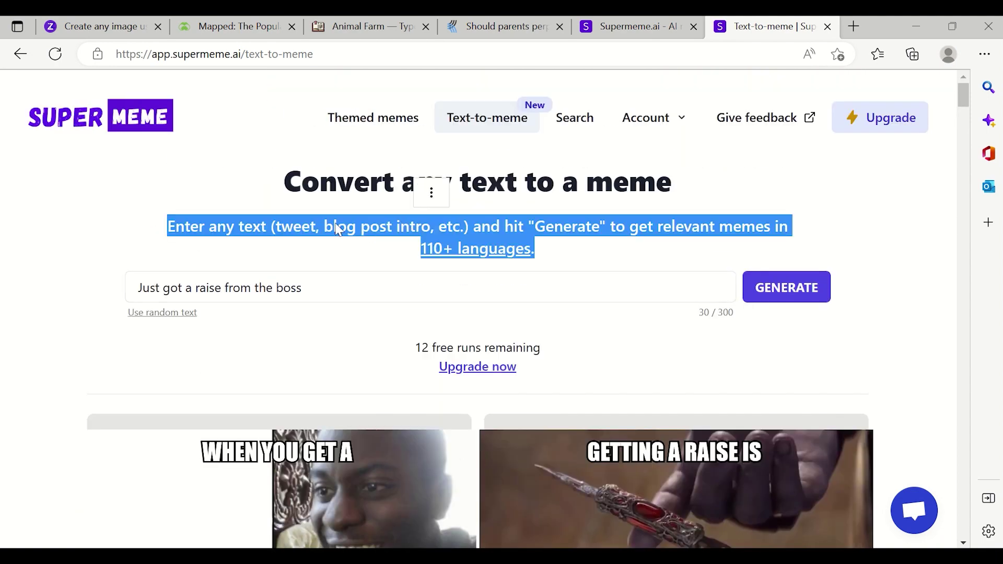
pyautogui.click(369, 129)
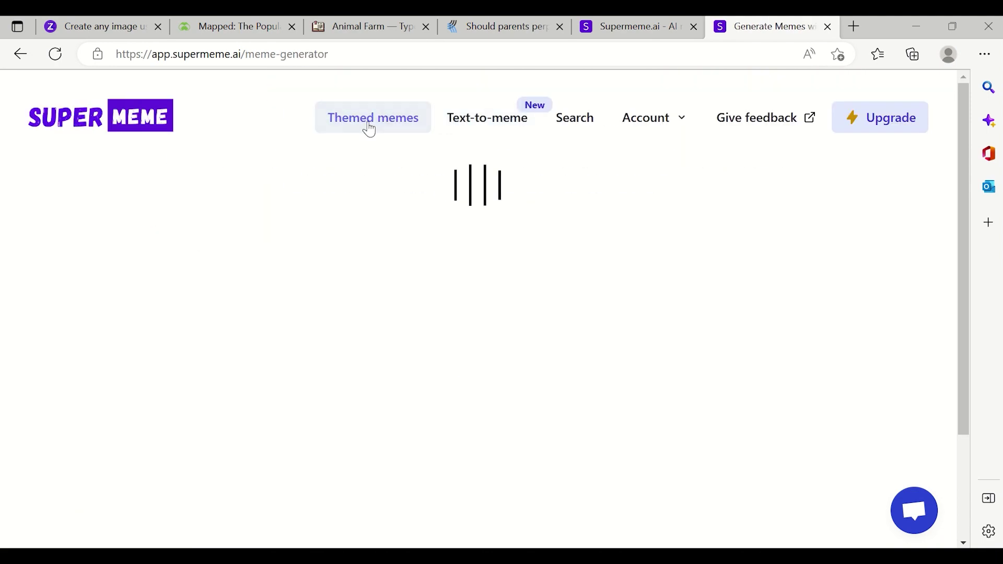
pyautogui.click(265, 312)
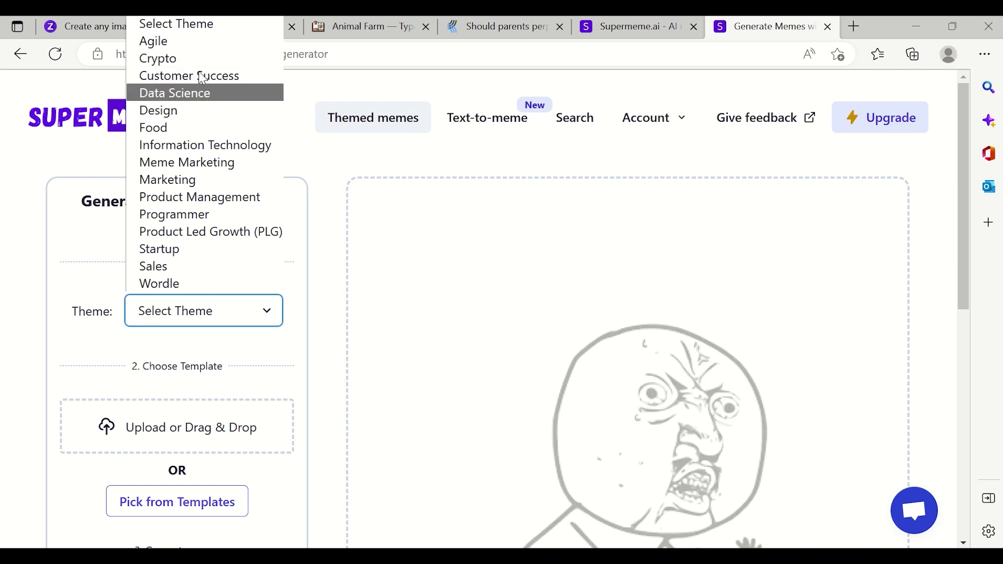
pyautogui.click(183, 59)
# Step: Pick the meme template of the man in a grey suit with his hand on his chest beside a car
pyautogui.scroll(-2, 291, 339)
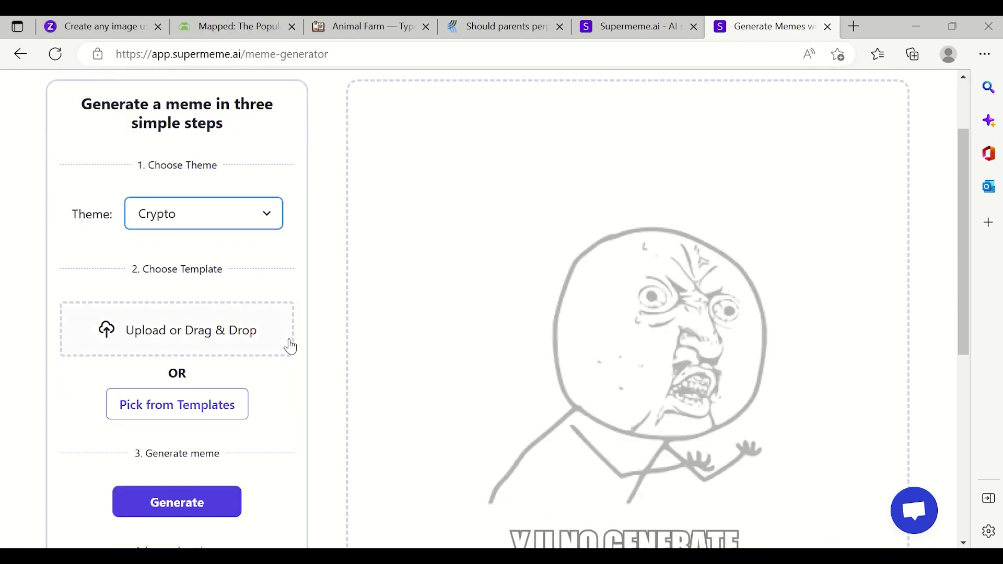
pyautogui.click(188, 406)
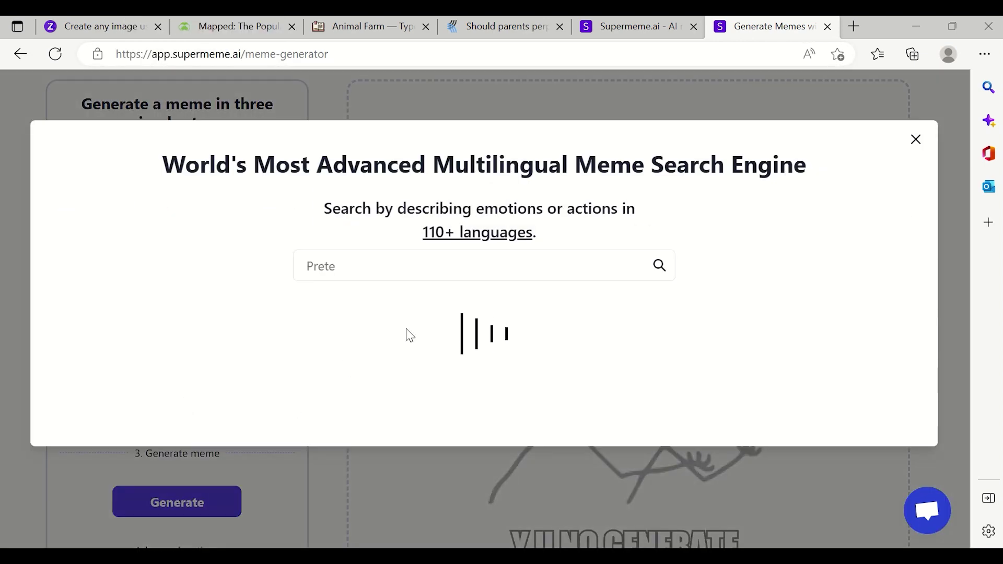
pyautogui.scroll(-3, 407, 334)
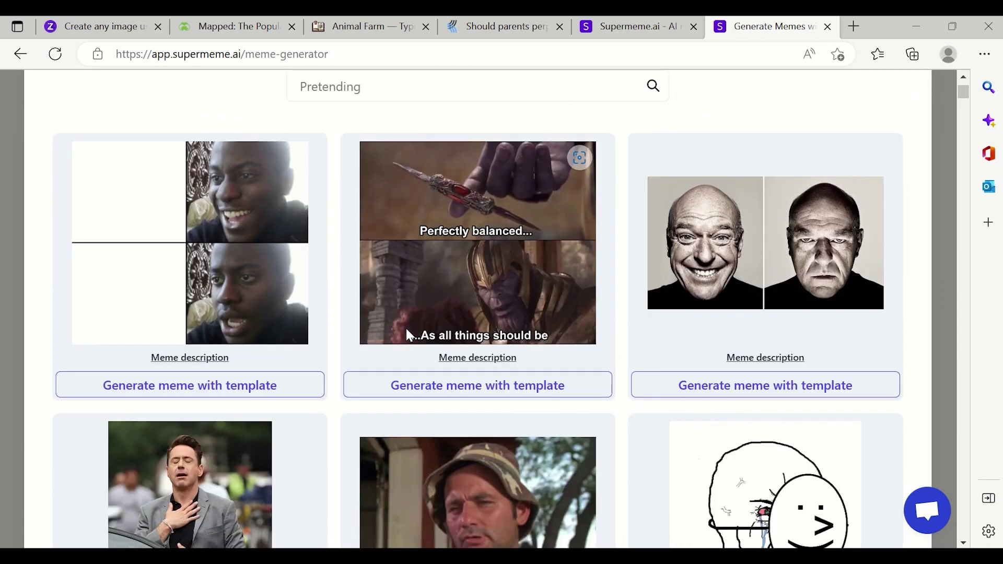
pyautogui.scroll(-1, 548, 306)
pyautogui.scroll(-4, 540, 308)
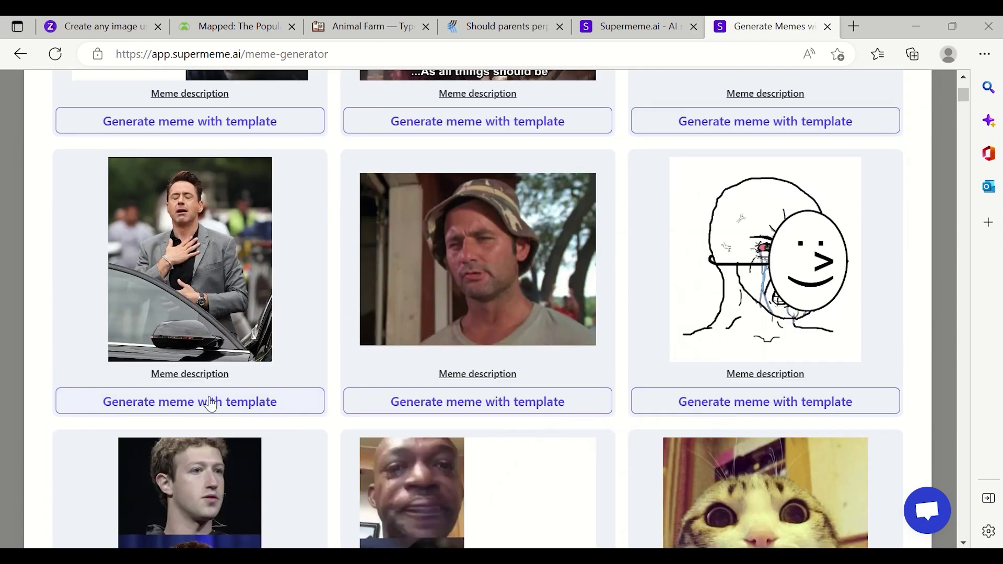
pyautogui.click(167, 408)
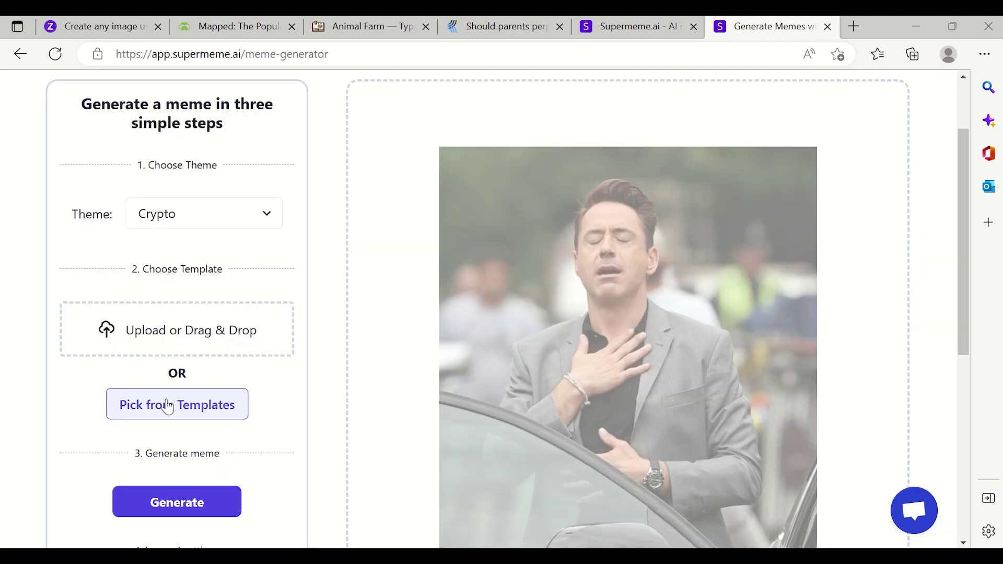
# Step: Generate Crypto memes from the selected template with Hindi as the meme language and look over the first one
pyautogui.scroll(-2, 316, 421)
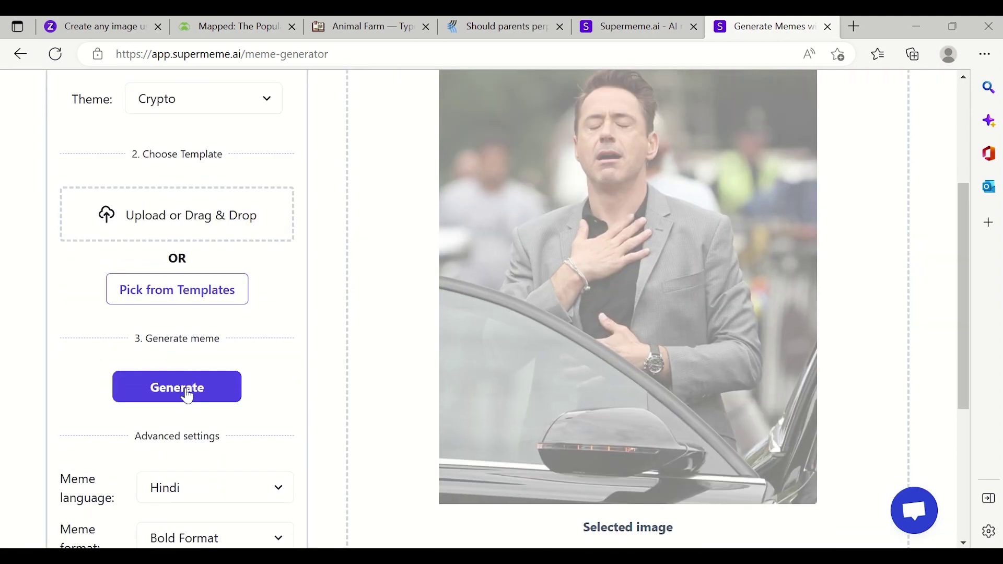
pyautogui.scroll(3, 383, 354)
pyautogui.scroll(-3, 374, 355)
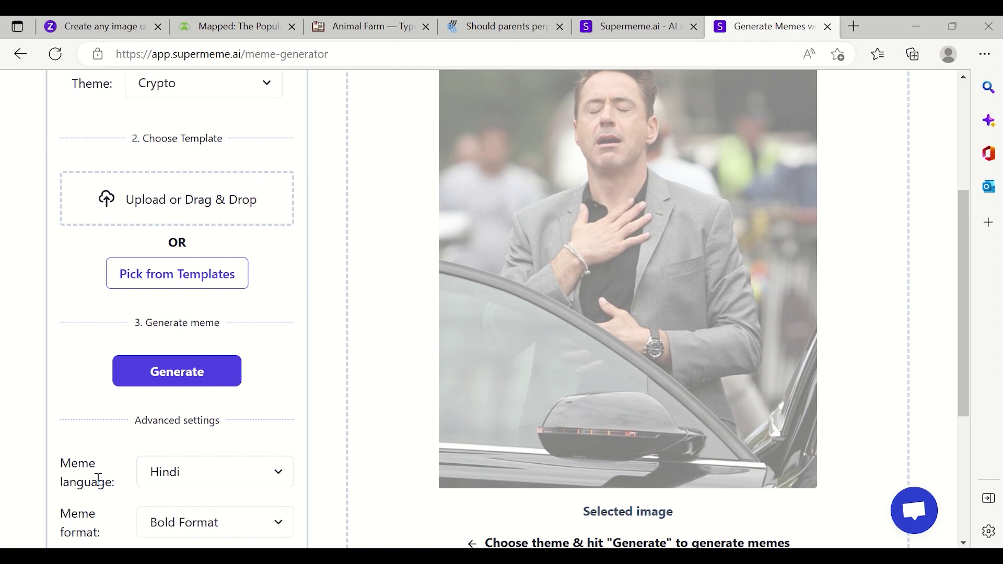
pyautogui.scroll(-1, 136, 476)
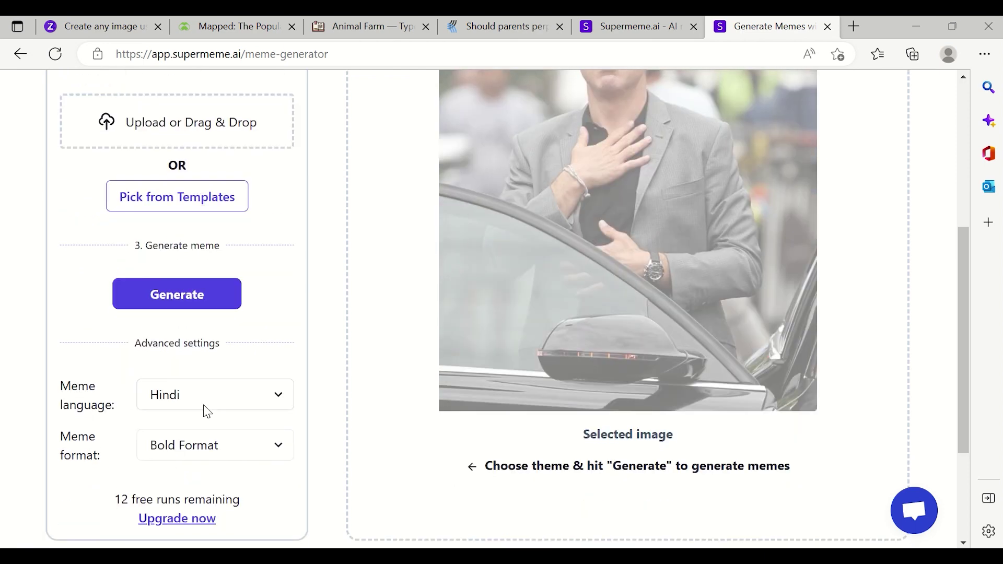
pyautogui.click(182, 305)
pyautogui.scroll(1, 291, 393)
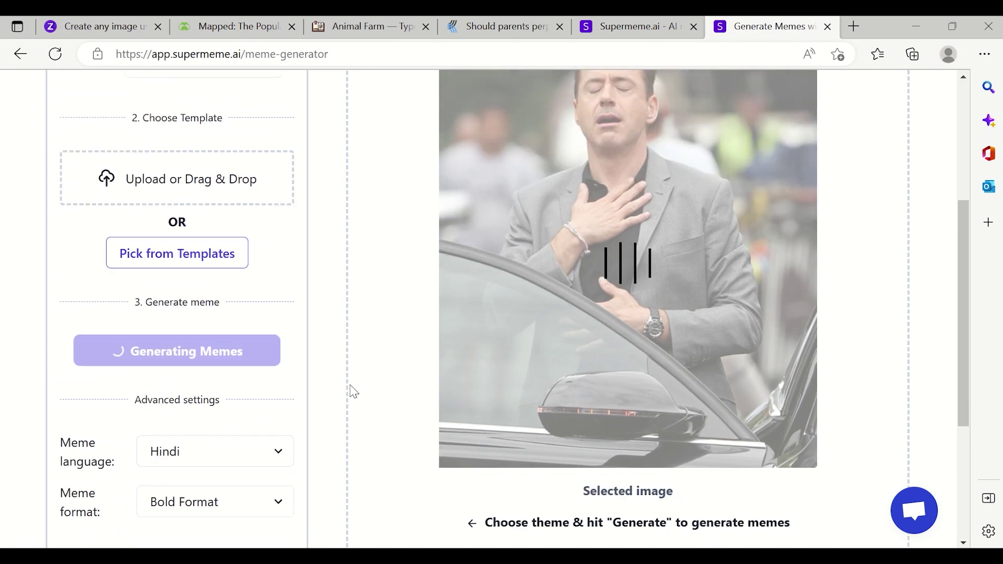
pyautogui.scroll(3, 350, 390)
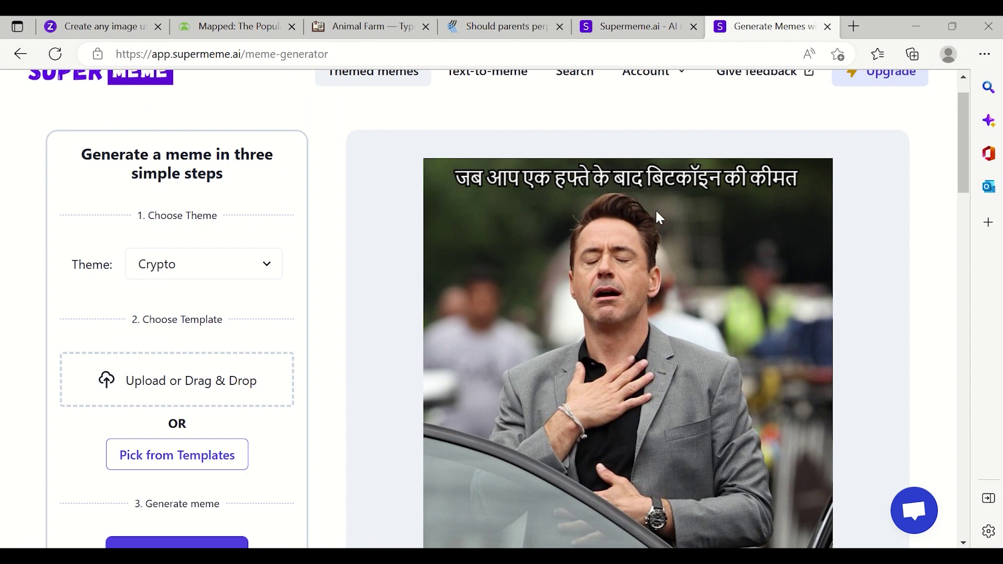
pyautogui.scroll(-2, 654, 208)
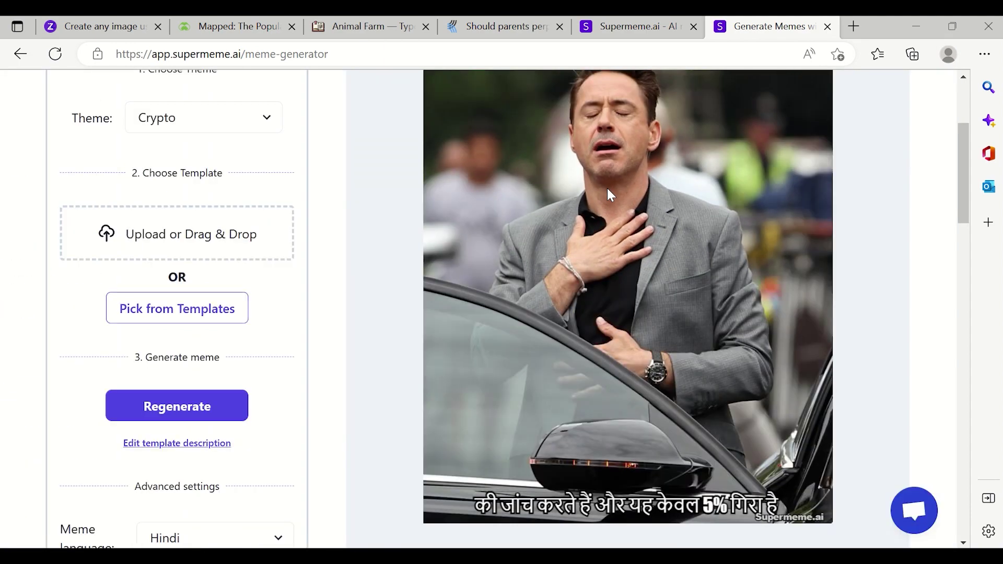
pyautogui.scroll(-1, 610, 194)
# Step: Set the meme language to English, regenerate the Crypto memes and review the first one
pyautogui.rightClick(608, 189)
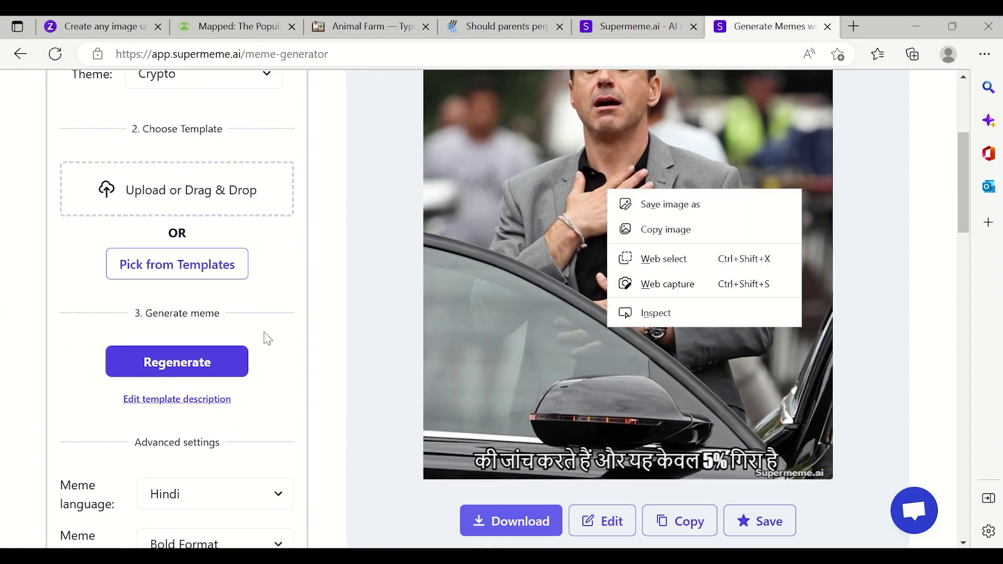
pyautogui.click(335, 476)
pyautogui.click(236, 500)
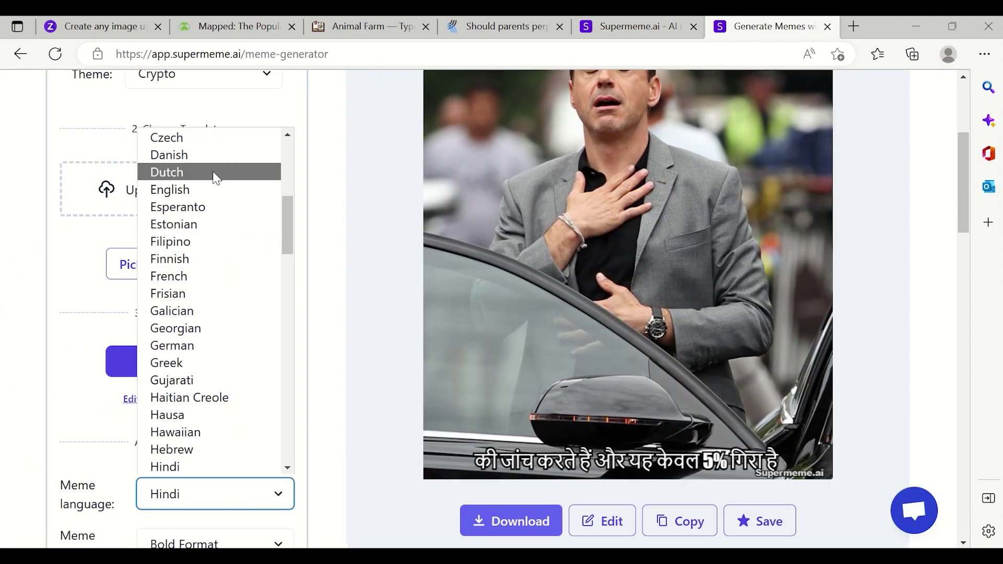
pyautogui.click(196, 190)
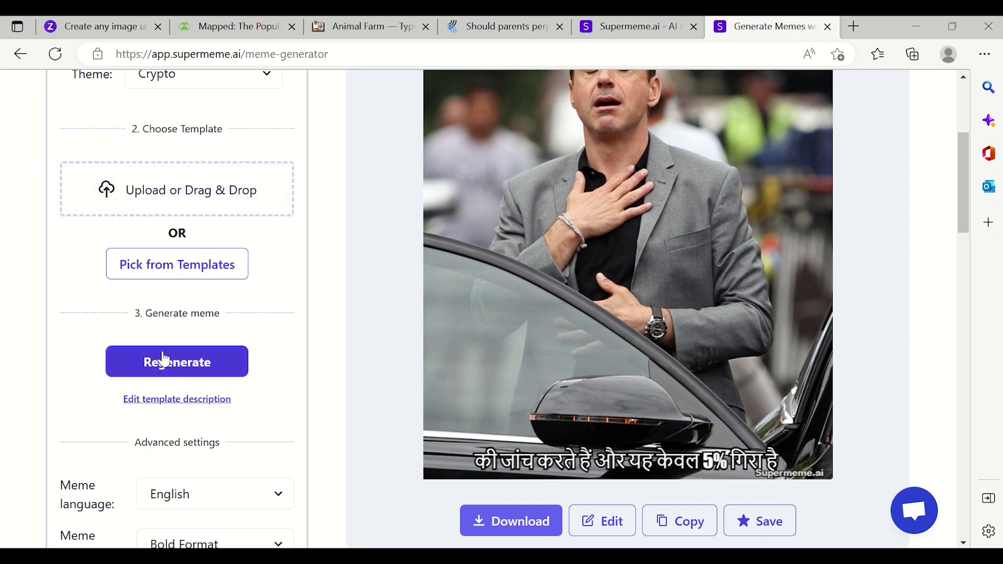
pyautogui.click(162, 359)
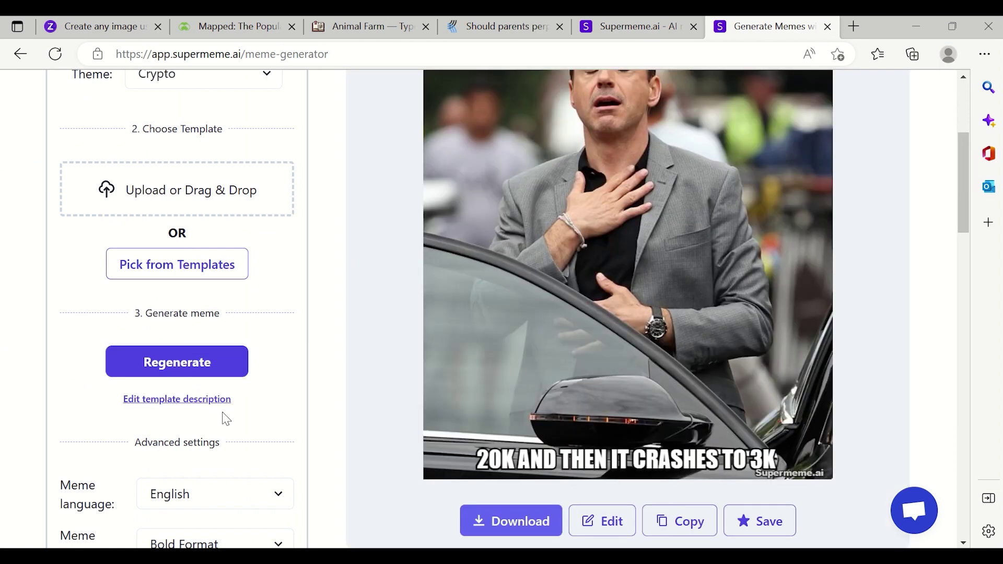
pyautogui.scroll(3, 598, 415)
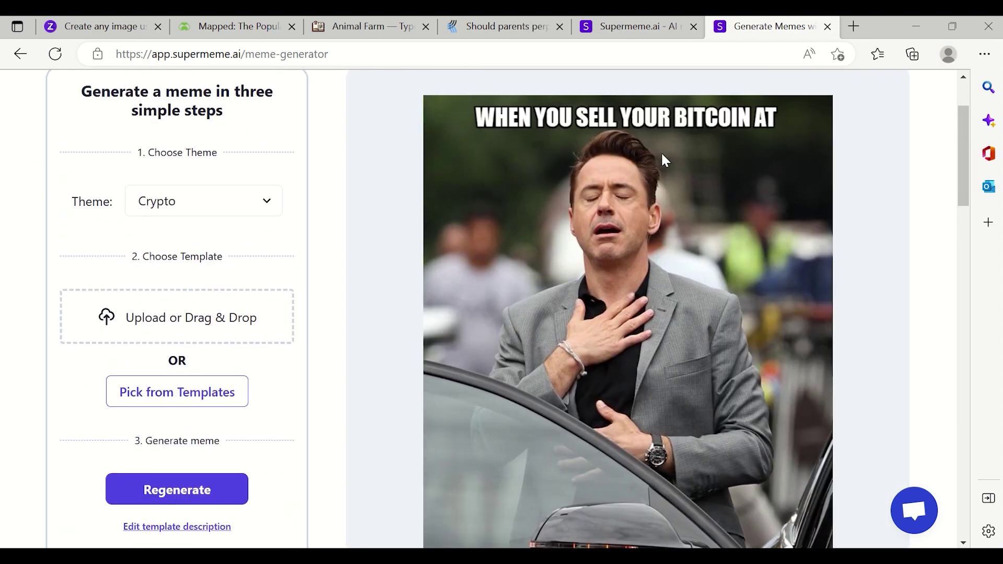
pyautogui.scroll(-4, 621, 386)
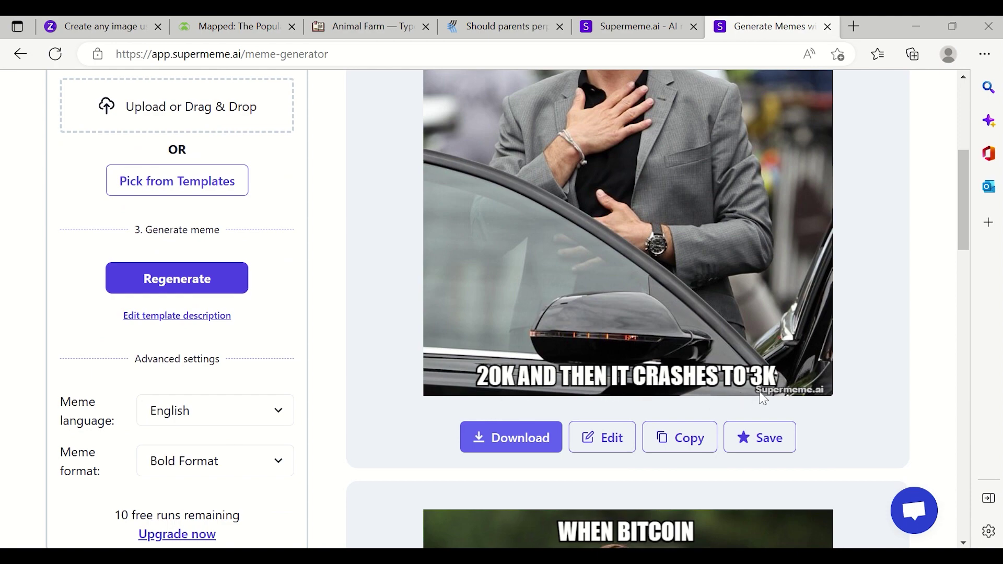
# Step: Revisit the open ImgCreator, Visual Capitalist, TypeLit.io, Kialo and Supermeme.ai pages one after another as a recap
pyautogui.scroll(4, 702, 292)
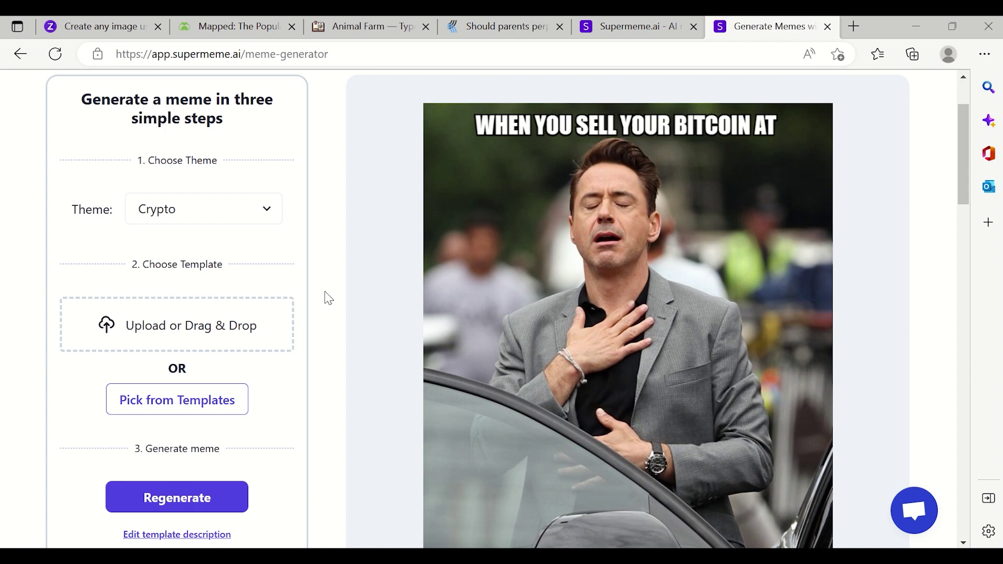
pyautogui.click(148, 55)
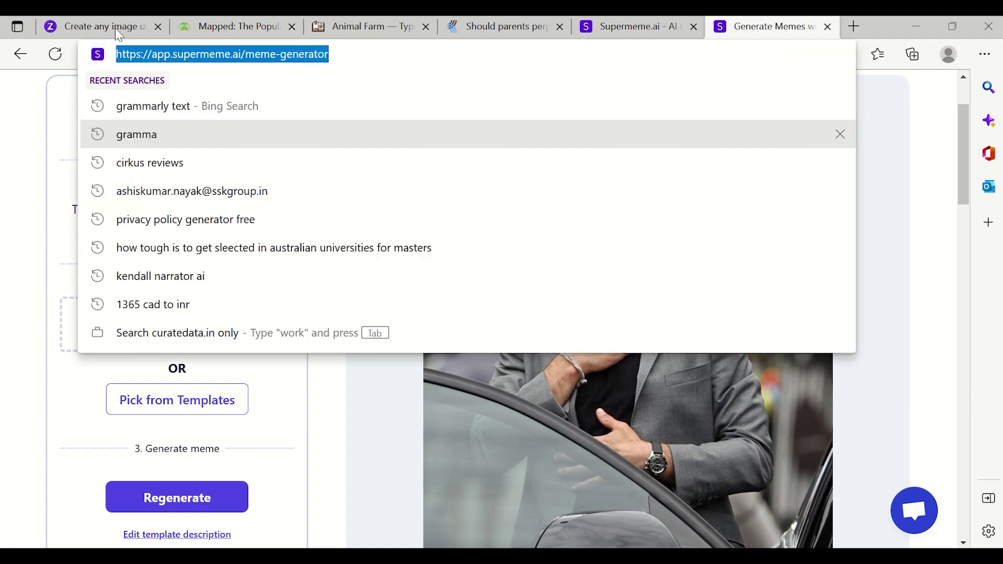
pyautogui.click(117, 32)
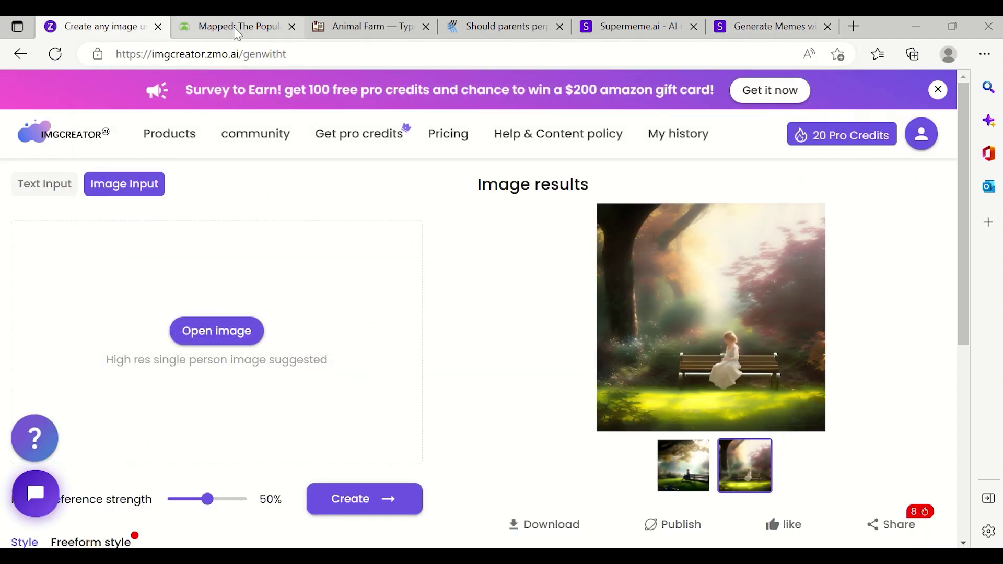
pyautogui.click(237, 32)
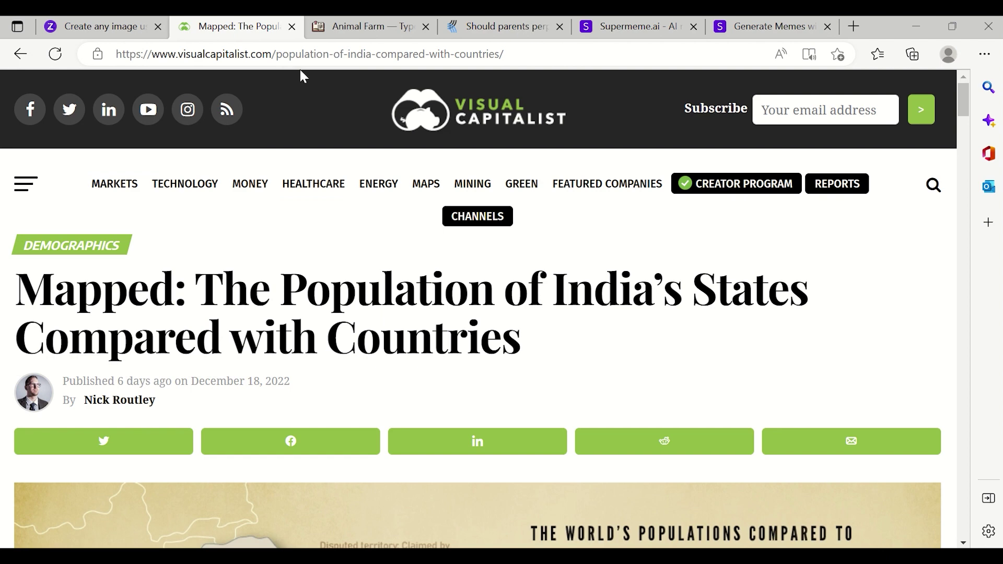
pyautogui.click(350, 32)
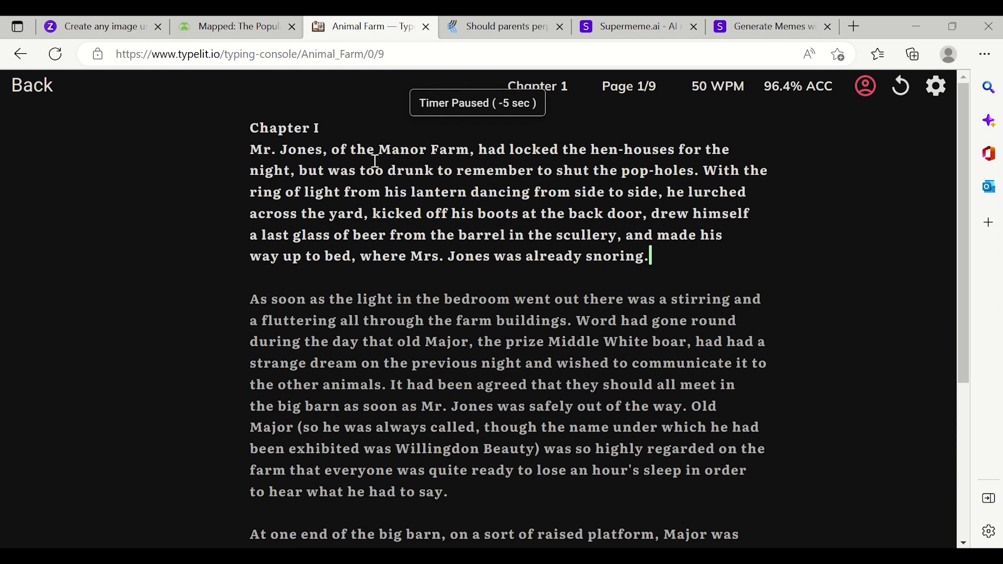
pyautogui.click(504, 27)
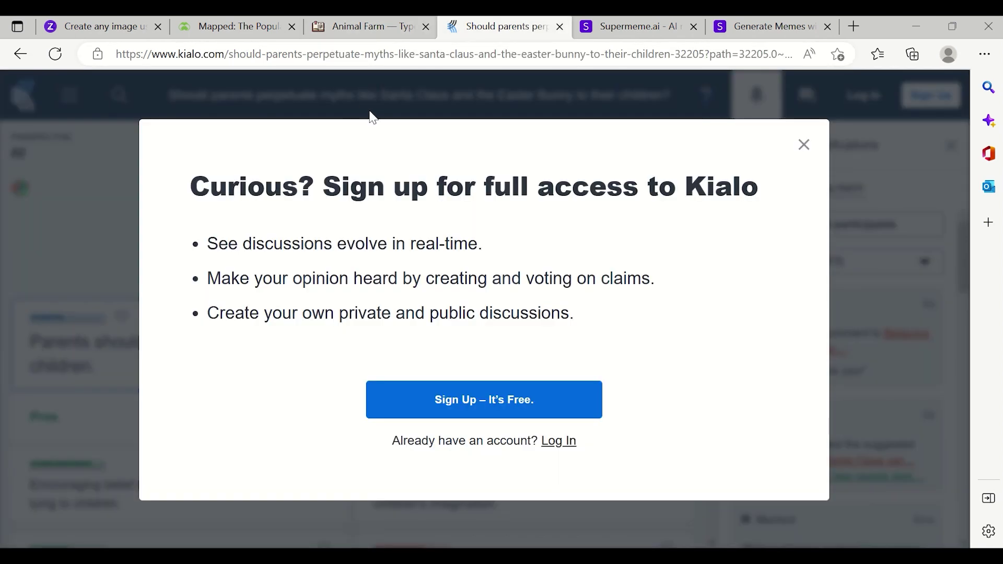
pyautogui.click(639, 27)
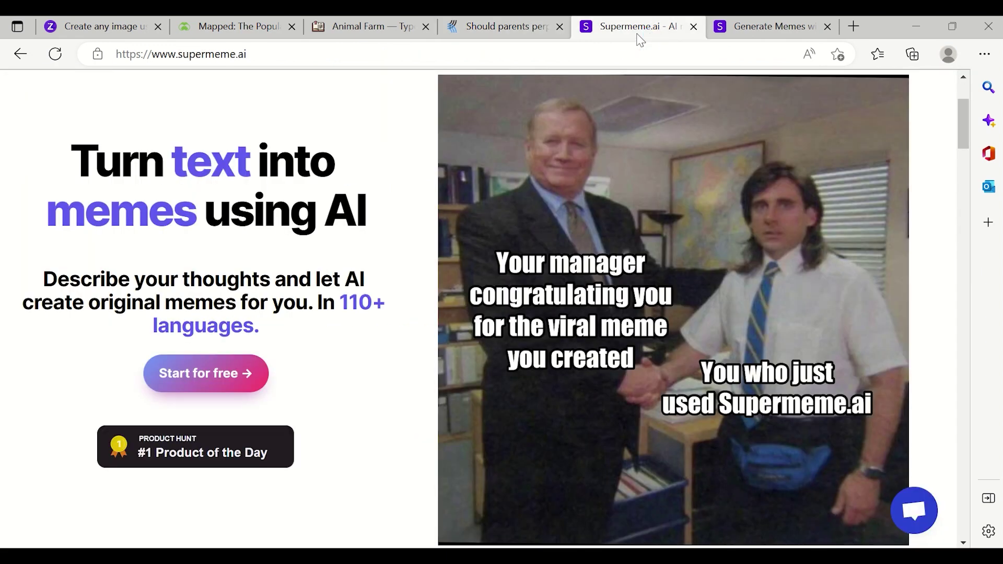
# Step: Return to the ImgCreator home page and open the early-access page for the ChatGPT-based AI designer
pyautogui.click(116, 35)
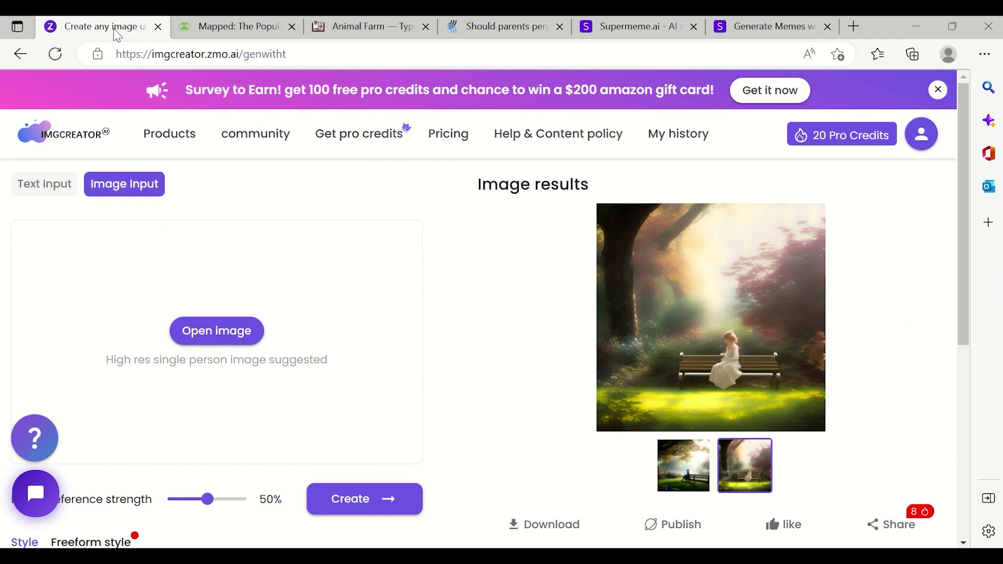
pyautogui.click(73, 142)
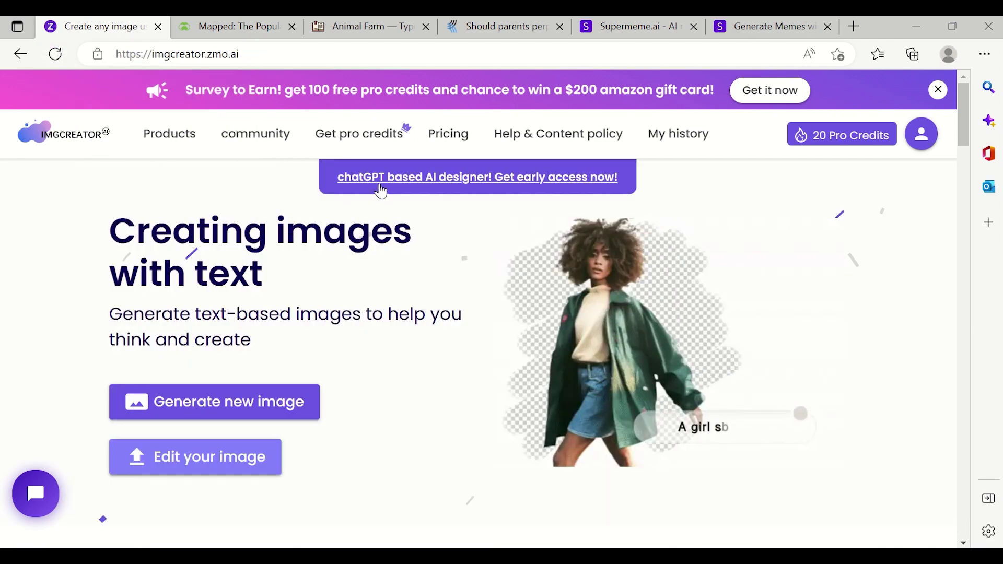
pyautogui.click(472, 188)
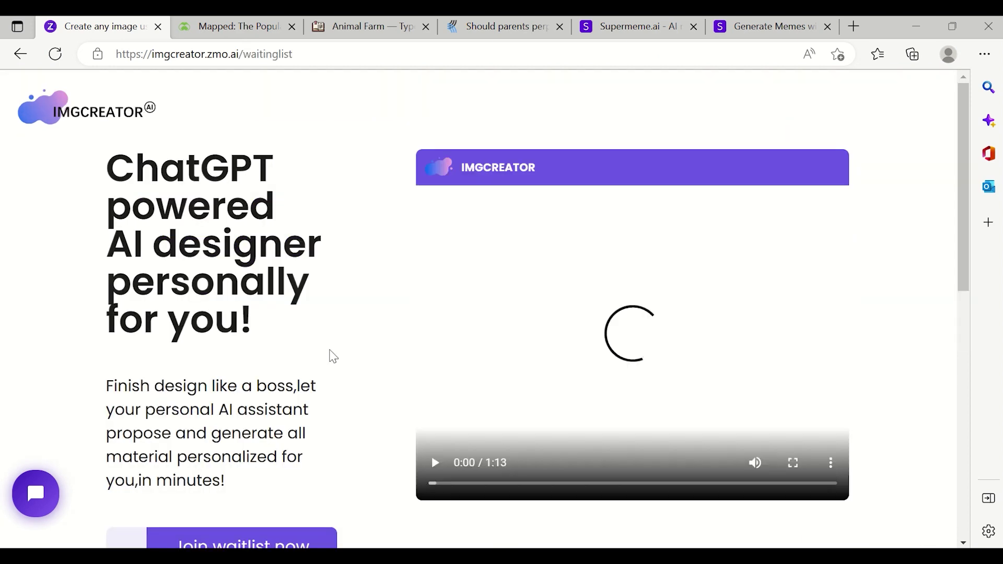
# Step: Watch the AI designer demo video on the waitlist page in full screen, and return to the normal page view
pyautogui.scroll(-2, 331, 354)
pyautogui.moveTo(439, 409)
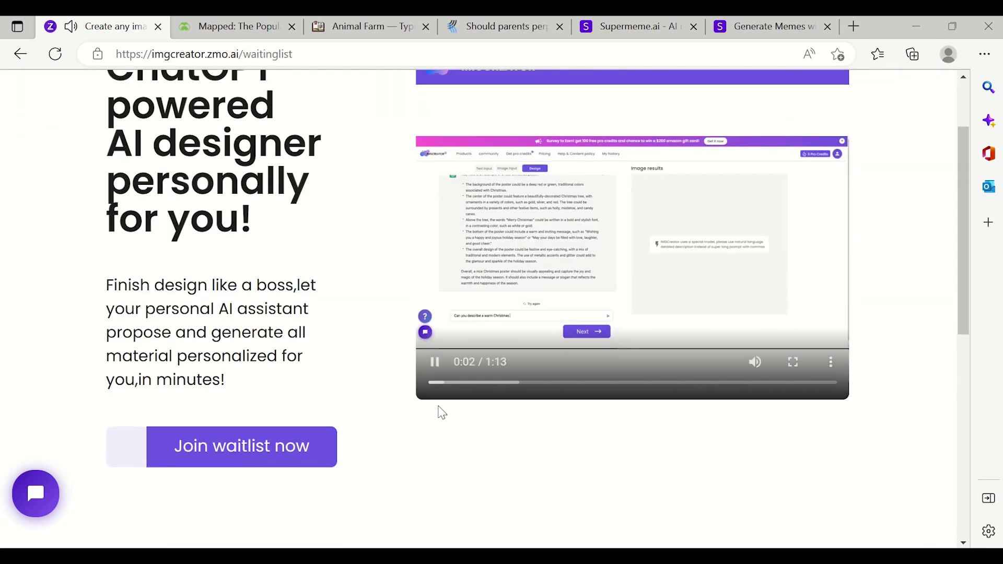
pyautogui.click(791, 368)
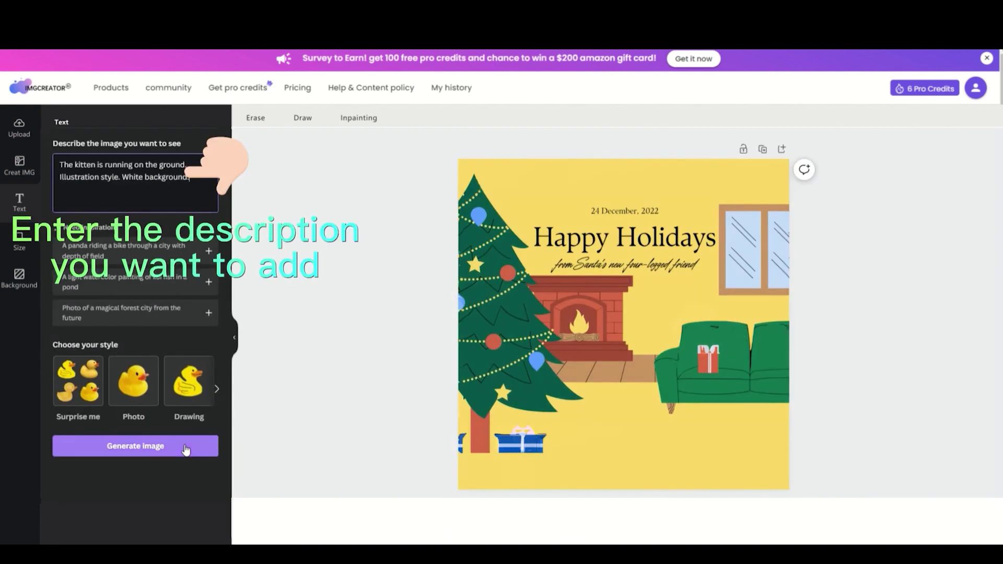
pyautogui.click(180, 443)
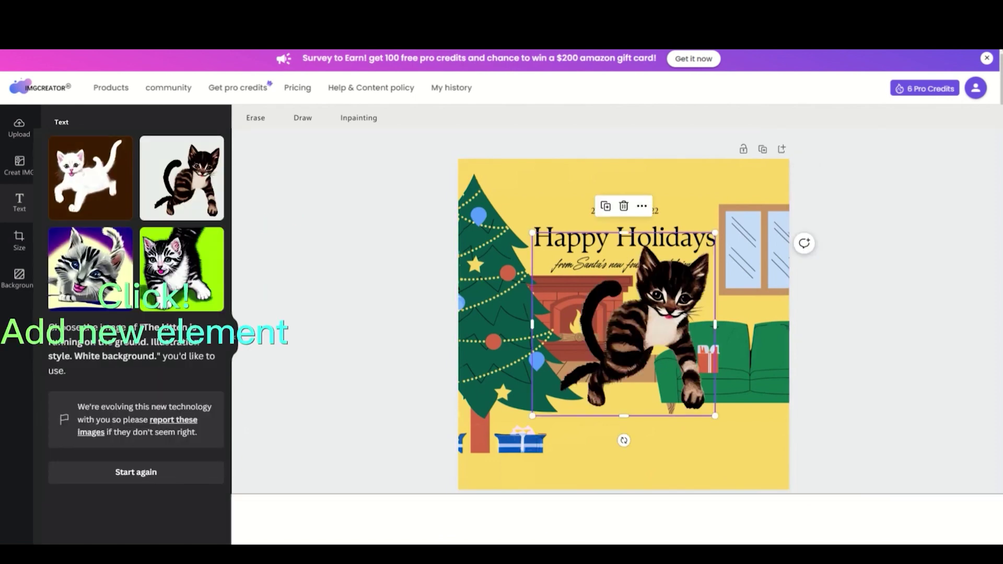
pyautogui.moveTo(658, 316); pyautogui.dragTo(684, 362)
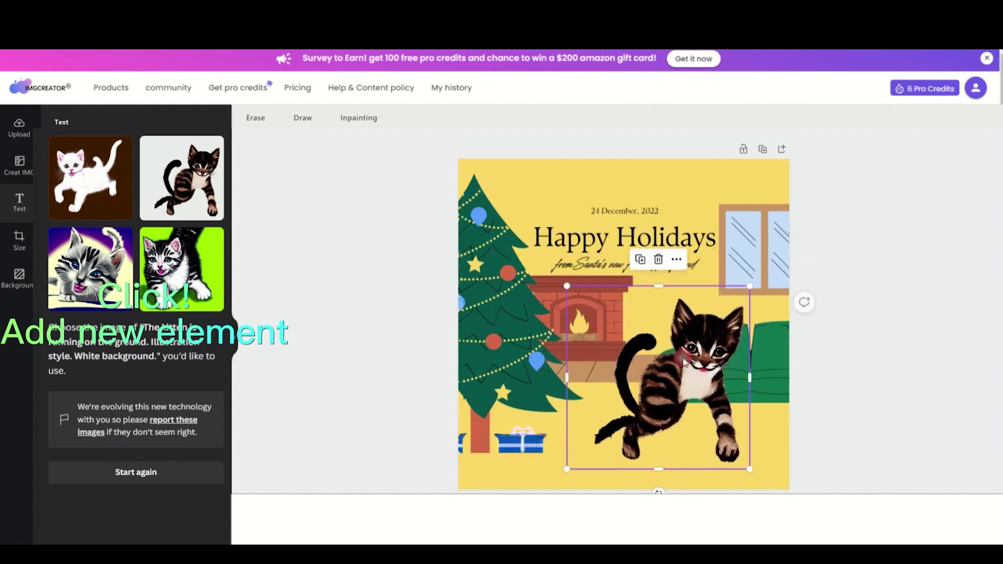
pyautogui.moveTo(571, 295); pyautogui.dragTo(655, 397)
pyautogui.click(781, 345)
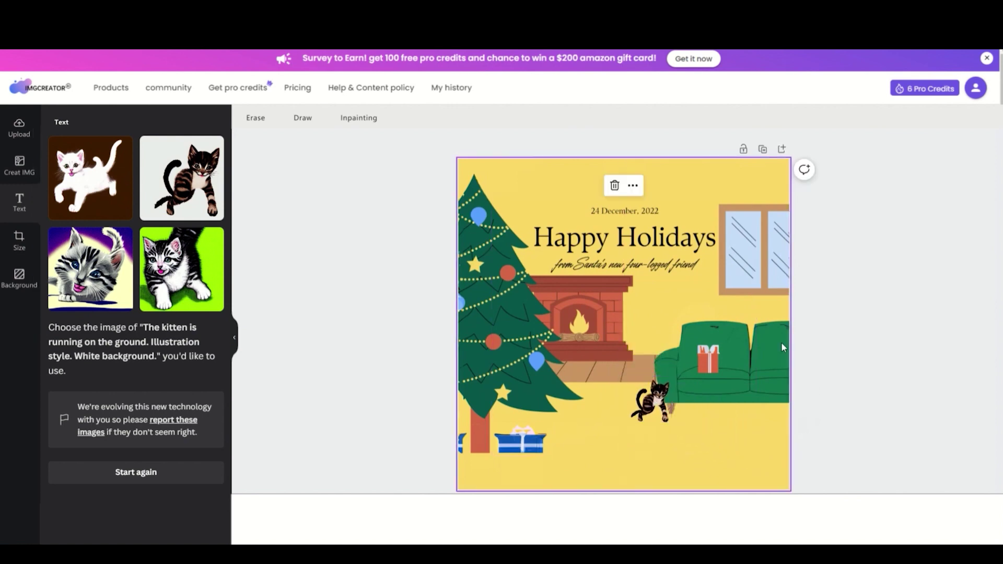
pyautogui.press('Escape')
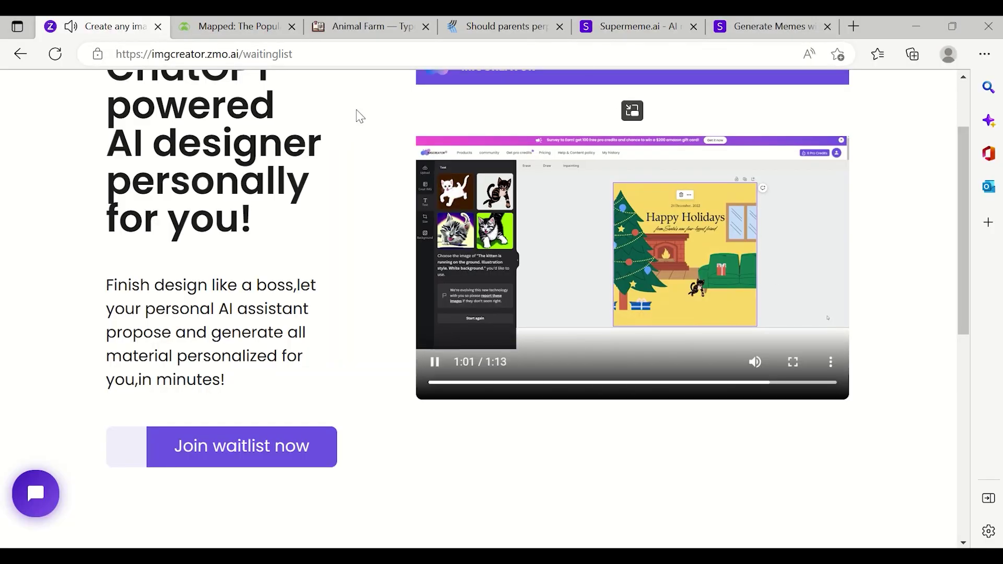